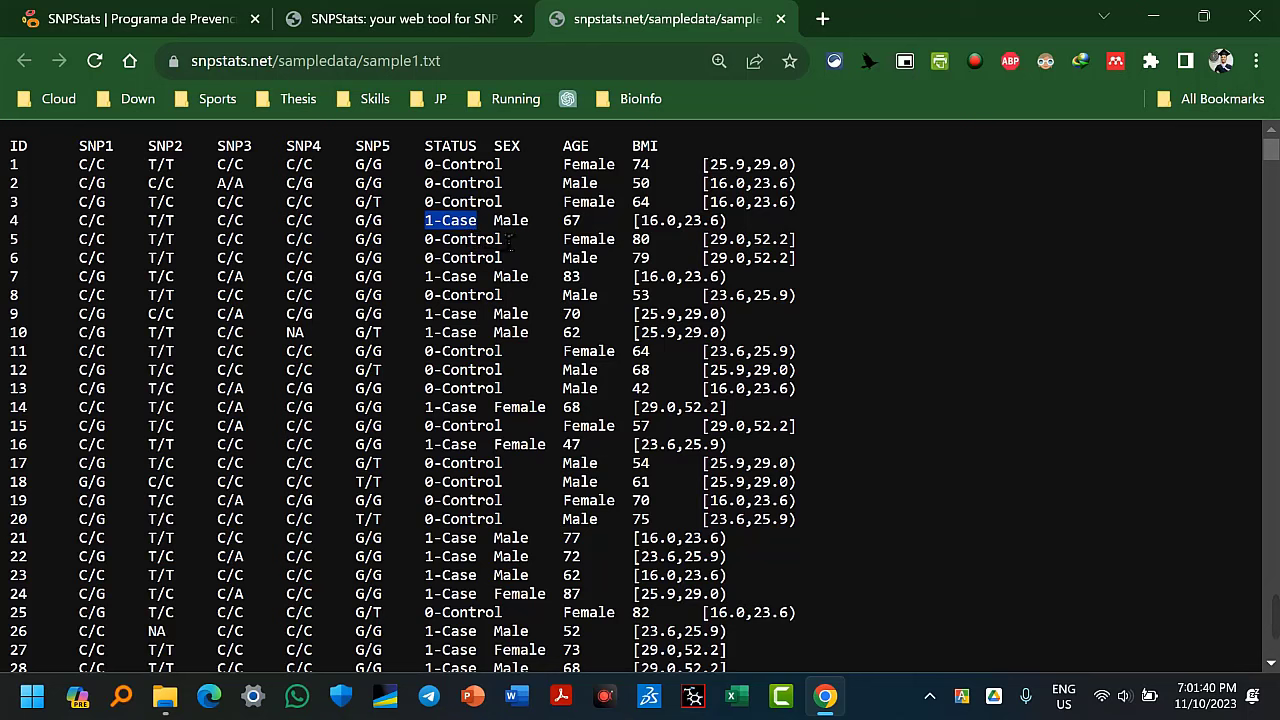
# Return to the SNPStats data entry page and open the sample Dataset 5
pyautogui.click(480, 185)
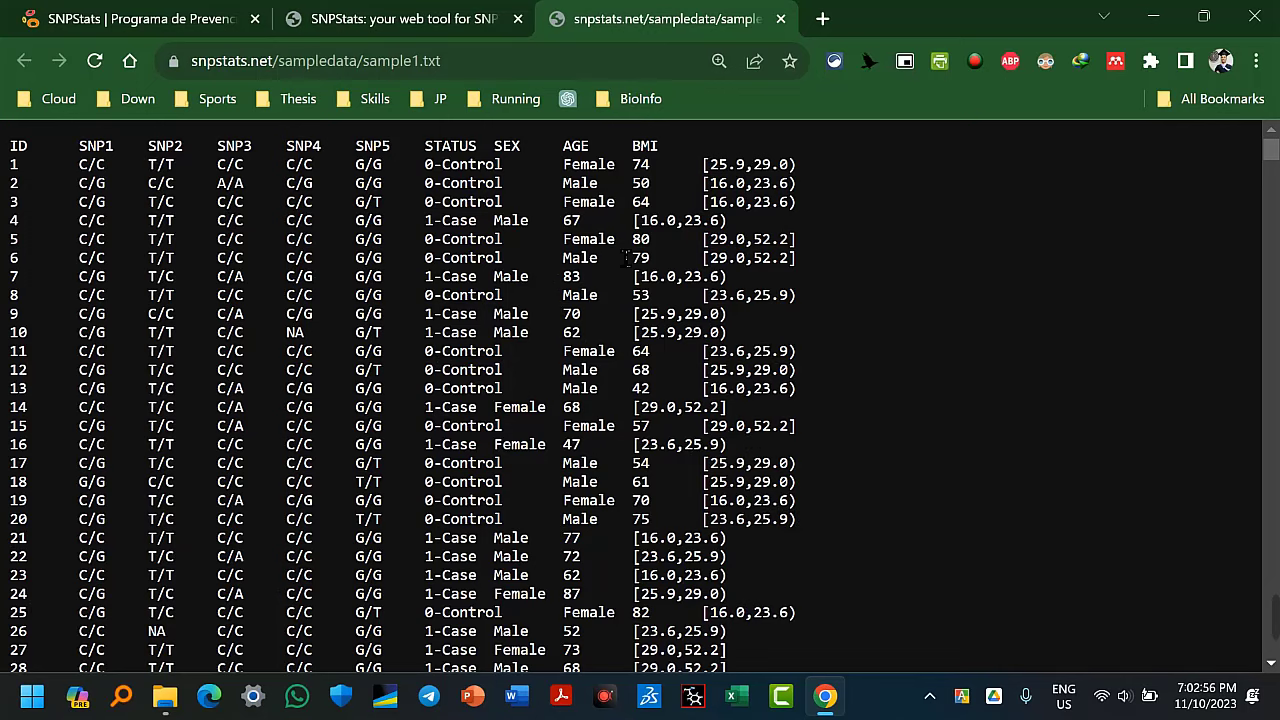
pyautogui.click(398, 20)
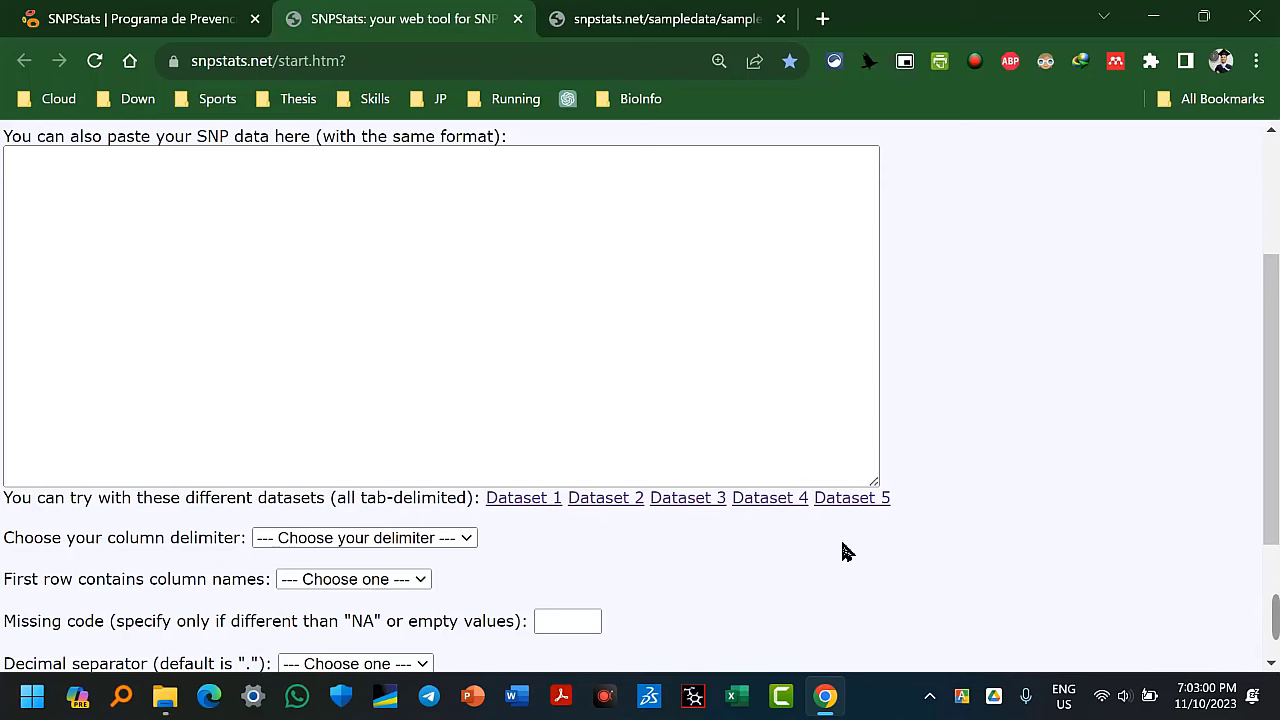
pyautogui.click(845, 500)
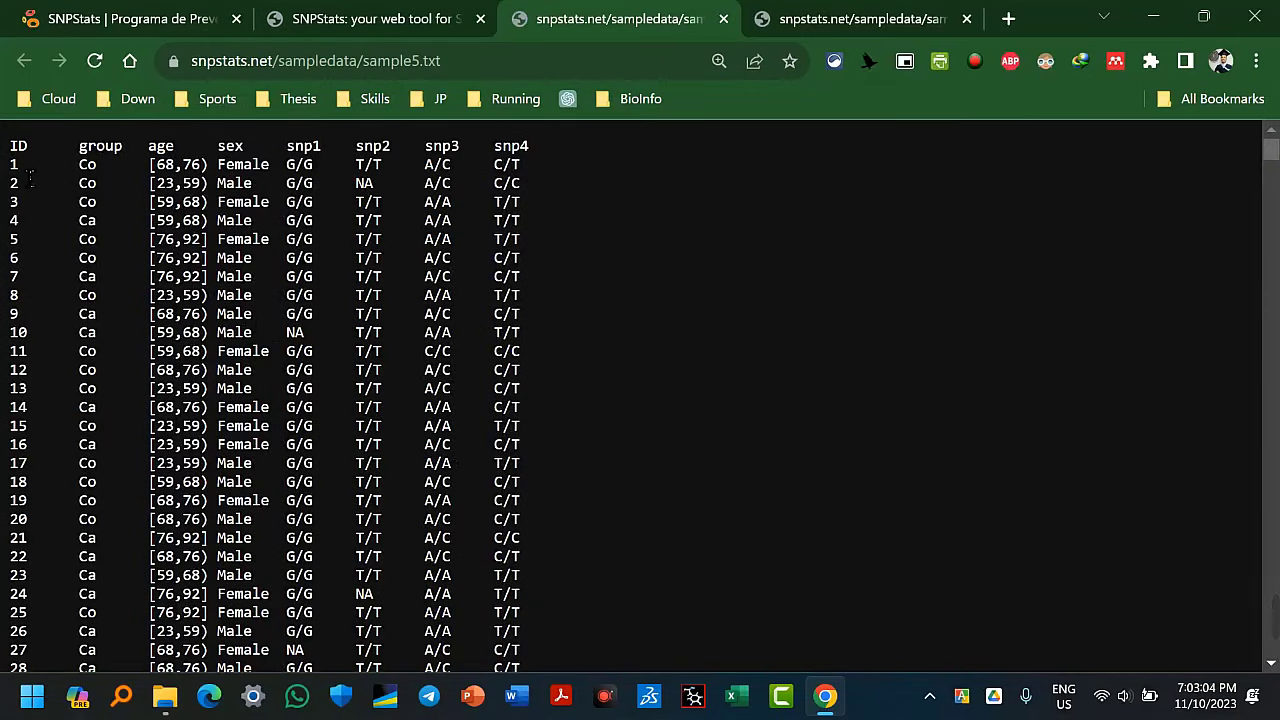
# Examine how Dataset 5 lays out its ID, group, age and snp1 columns, including the slash-separated genotypes
pyautogui.moveTo(30, 164); pyautogui.dragTo(44, 330)
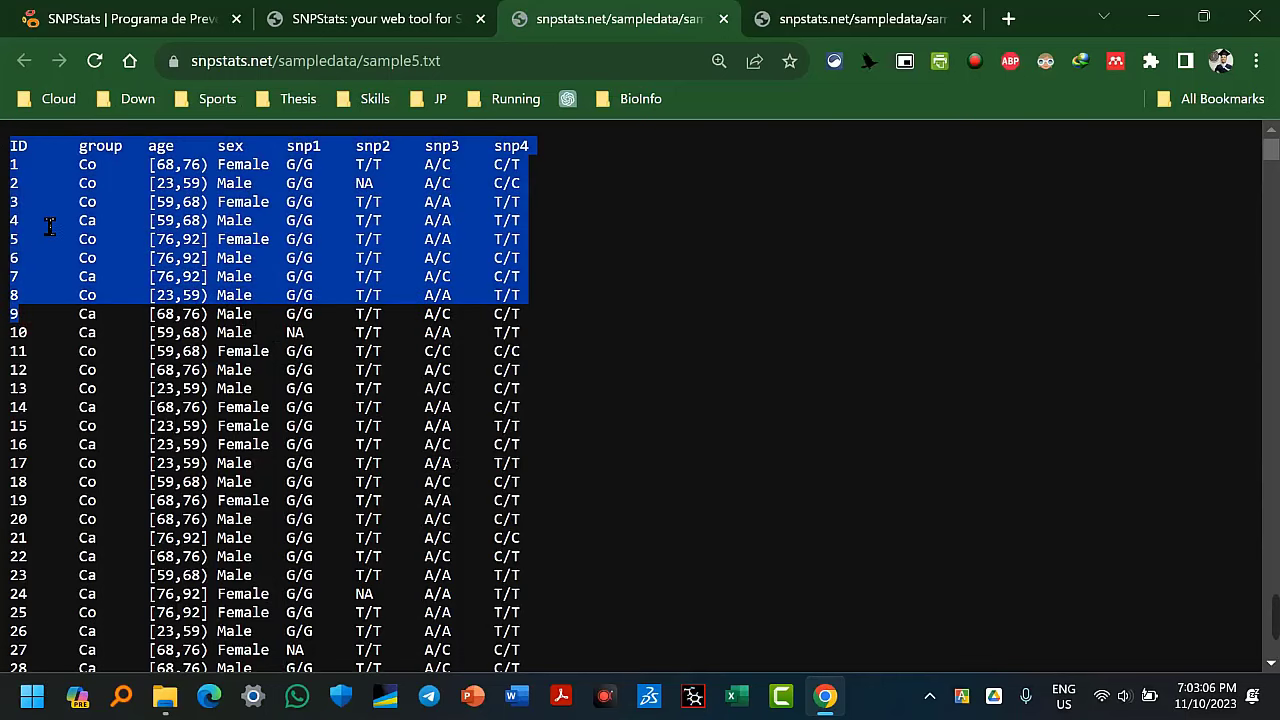
pyautogui.click(50, 218)
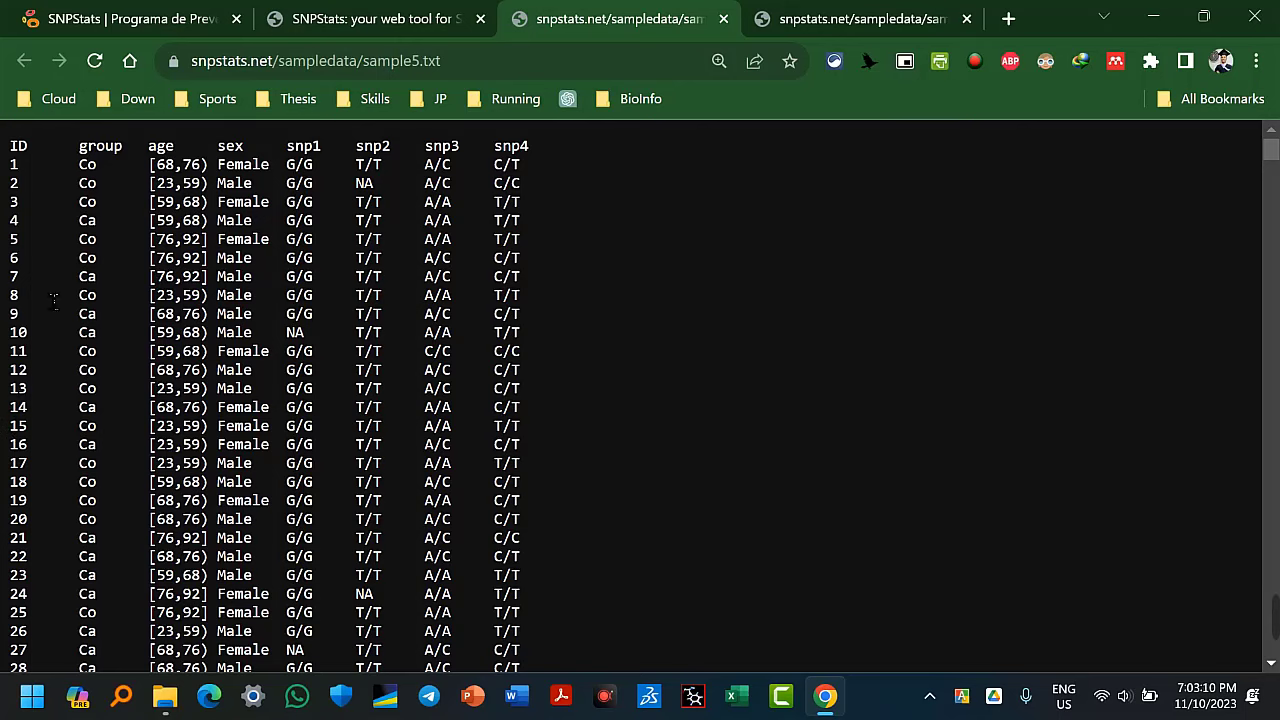
pyautogui.moveTo(14, 148); pyautogui.dragTo(46, 380)
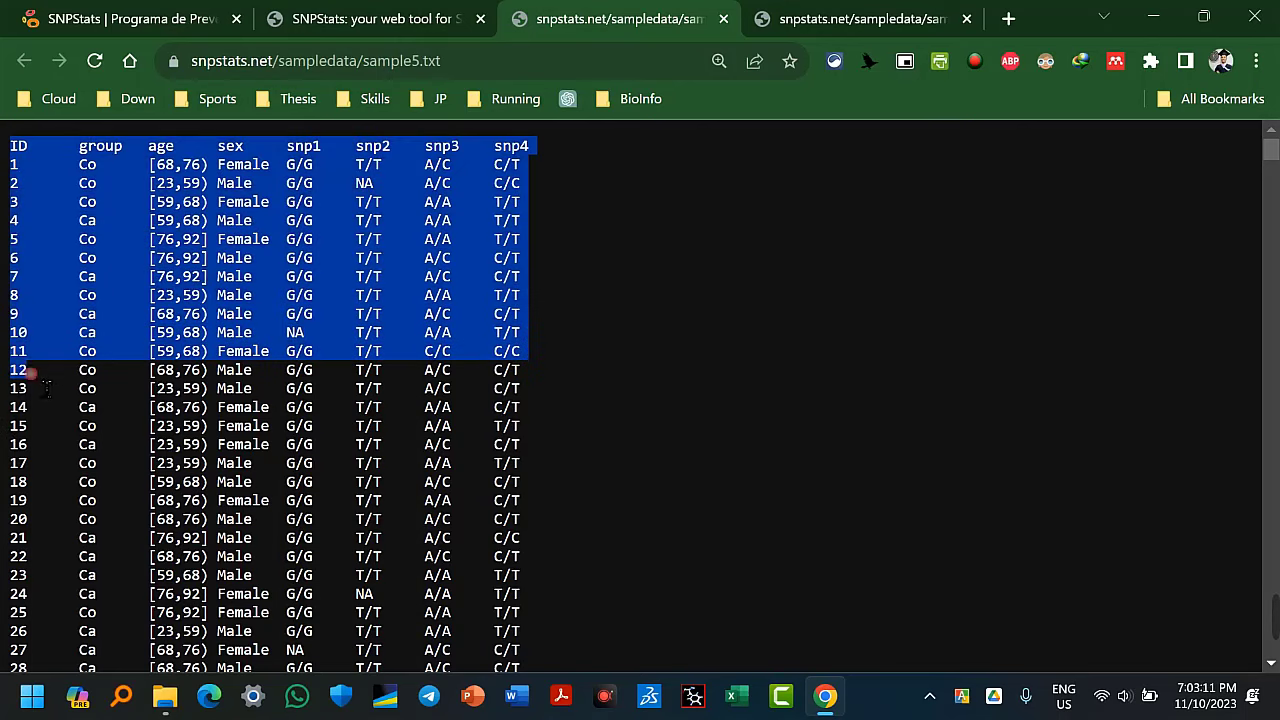
pyautogui.click(116, 349)
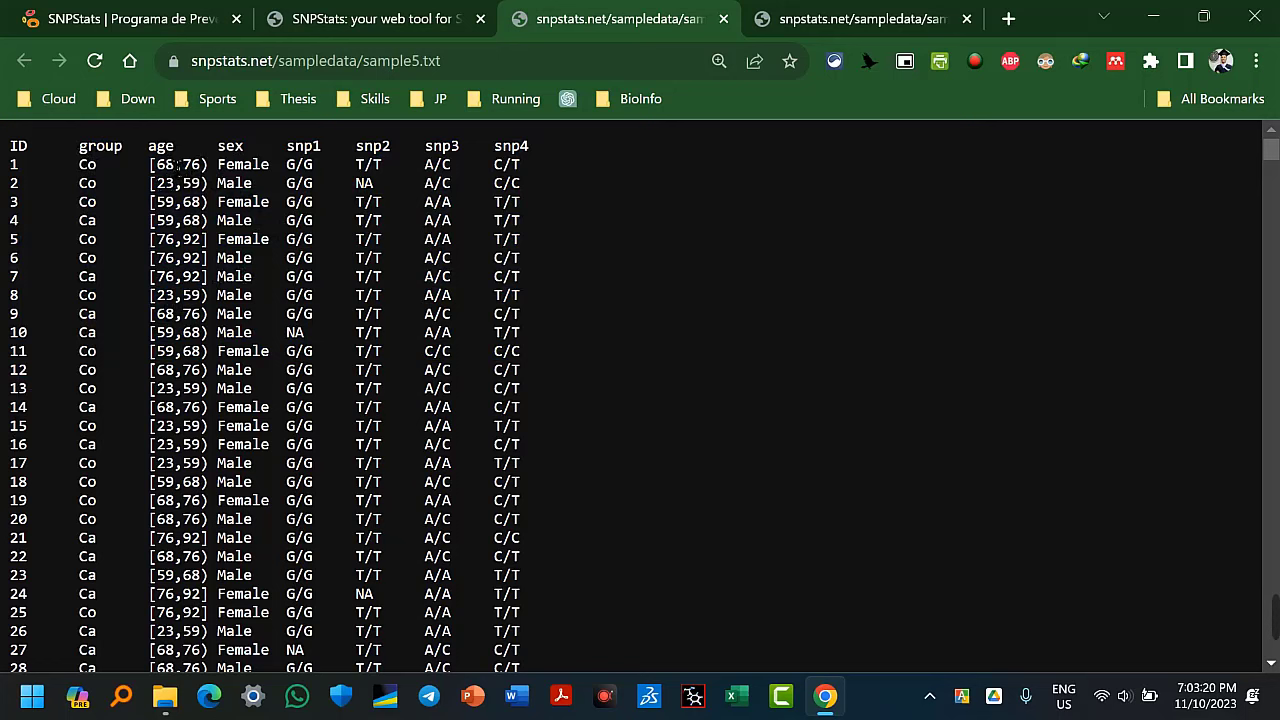
pyautogui.moveTo(163, 164); pyautogui.dragTo(166, 220)
pyautogui.click(172, 222)
pyautogui.tripleClick(97, 168)
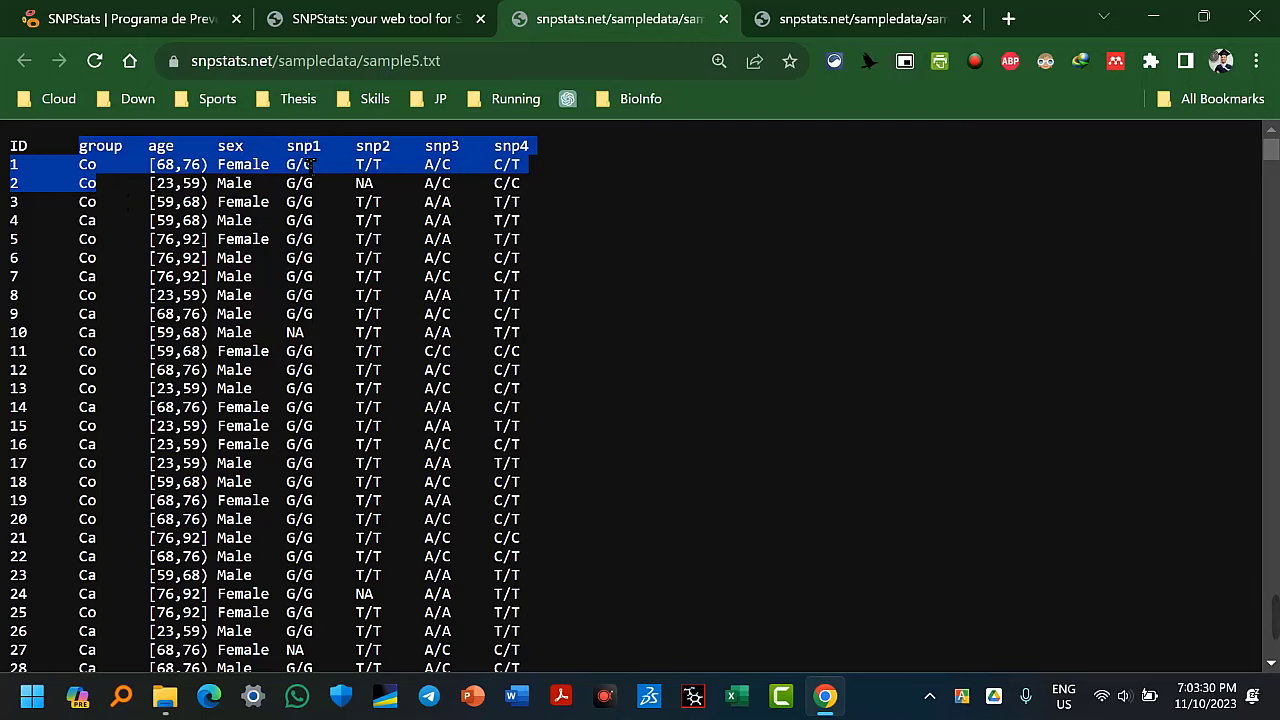
pyautogui.click(303, 168)
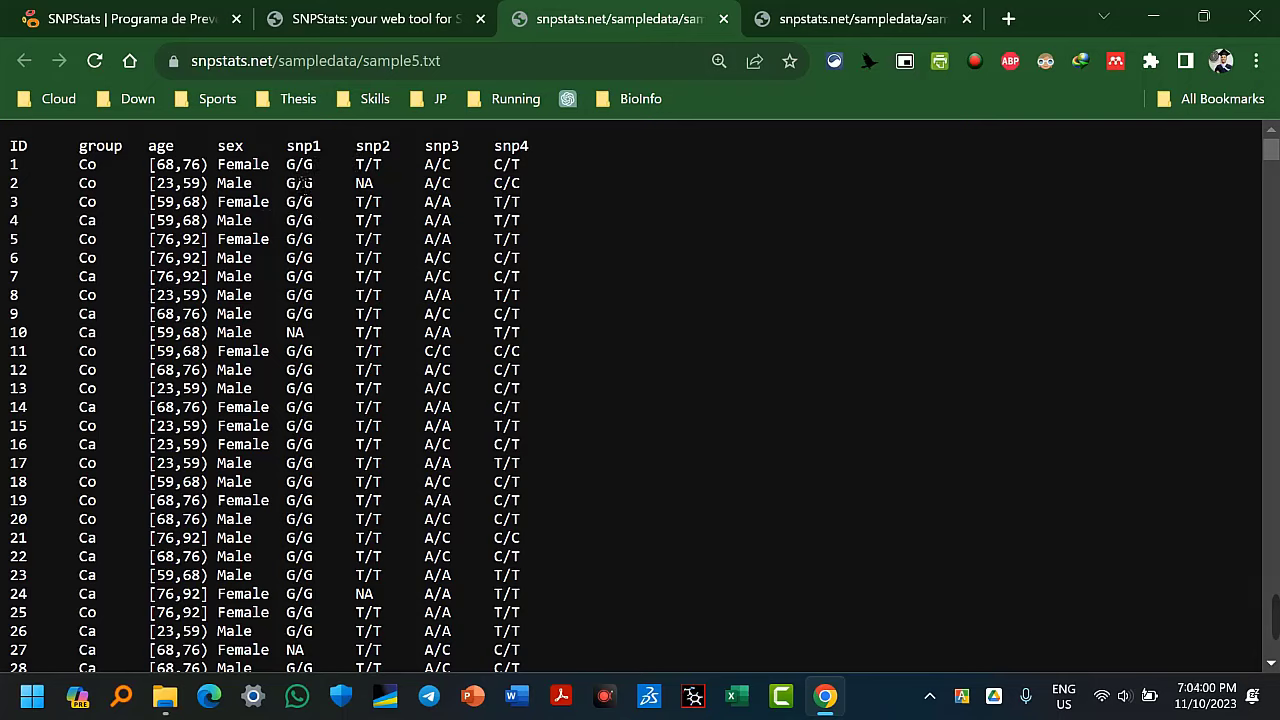
pyautogui.tripleClick(308, 183)
pyautogui.click(305, 183)
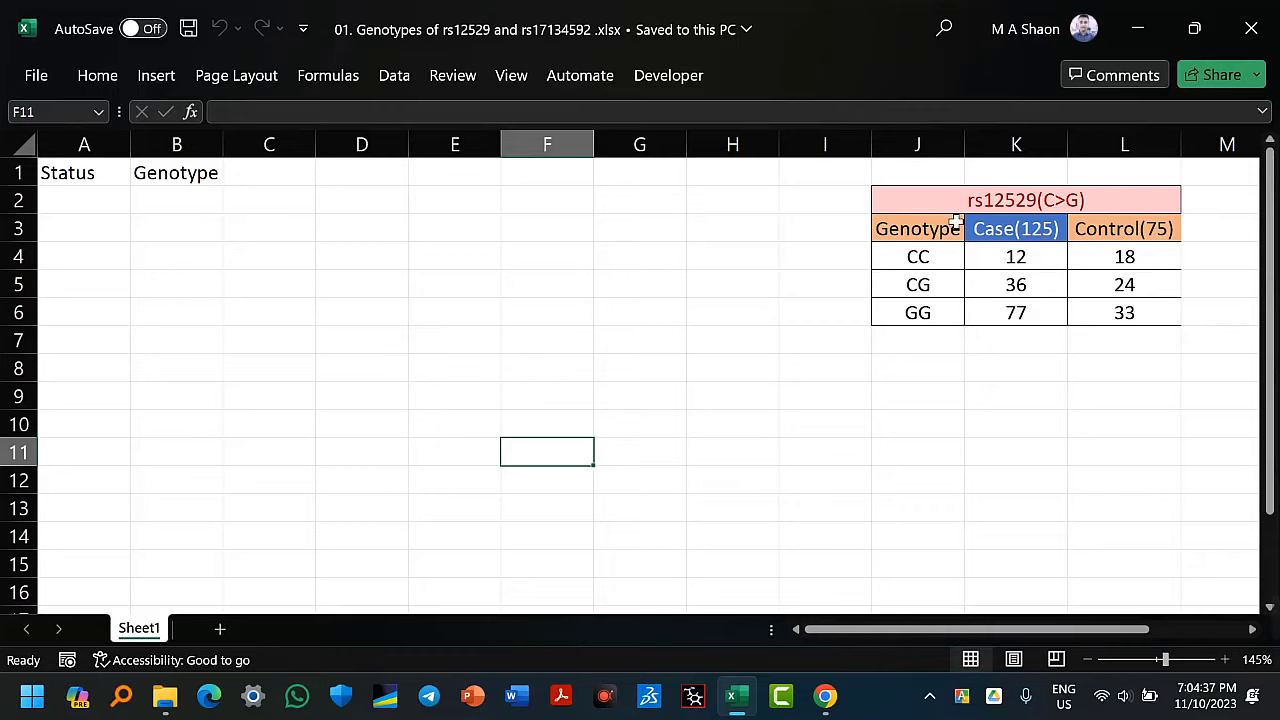
# Enlarge the Excel genotype table and examine its rs12529(C>G) title and its case and control headings
pyautogui.moveTo(876, 630)
pyautogui.mouseDown()
pyautogui.moveTo(994, 629)
pyautogui.moveTo(894, 629)
pyautogui.mouseUp()
pyautogui.keyDown('ctrl'); pyautogui.scroll(2, 1140, 506); pyautogui.keyUp('ctrl')
pyautogui.keyDown('ctrl'); pyautogui.scroll(1, 1140, 506); pyautogui.keyUp('ctrl')
pyautogui.moveTo(1020, 630); pyautogui.dragTo(1028, 630)
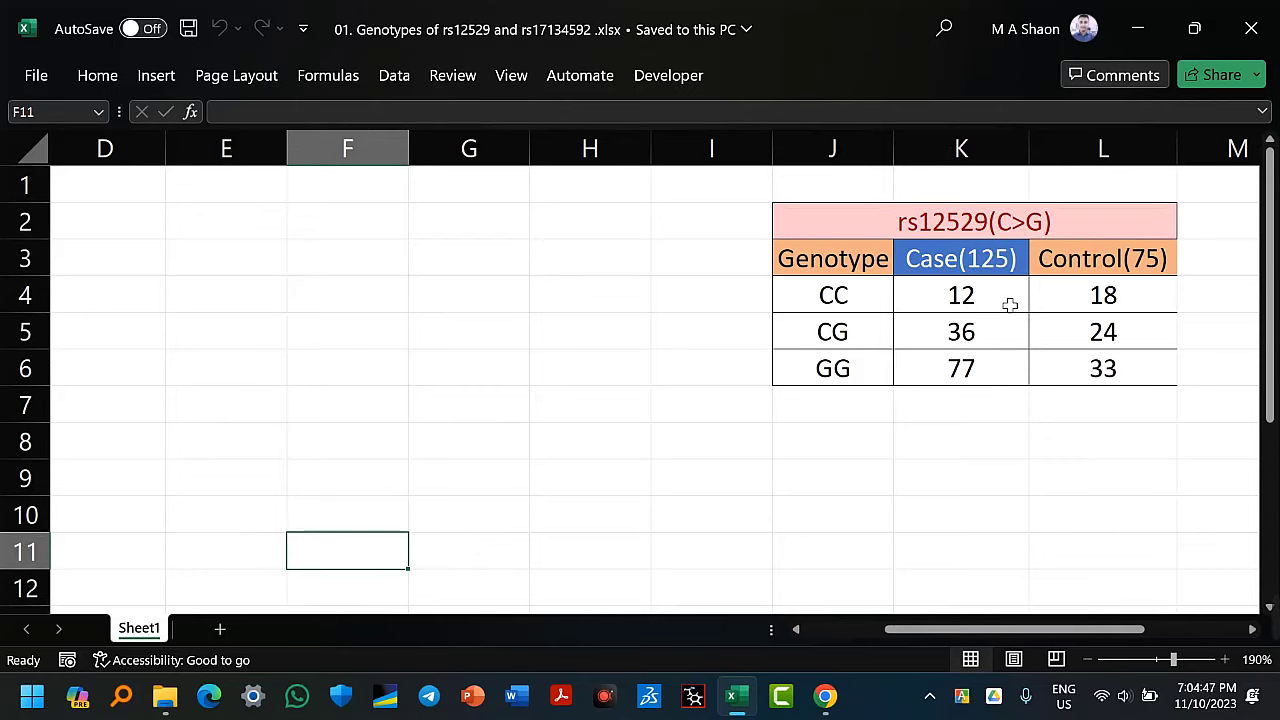
pyautogui.click(1005, 258)
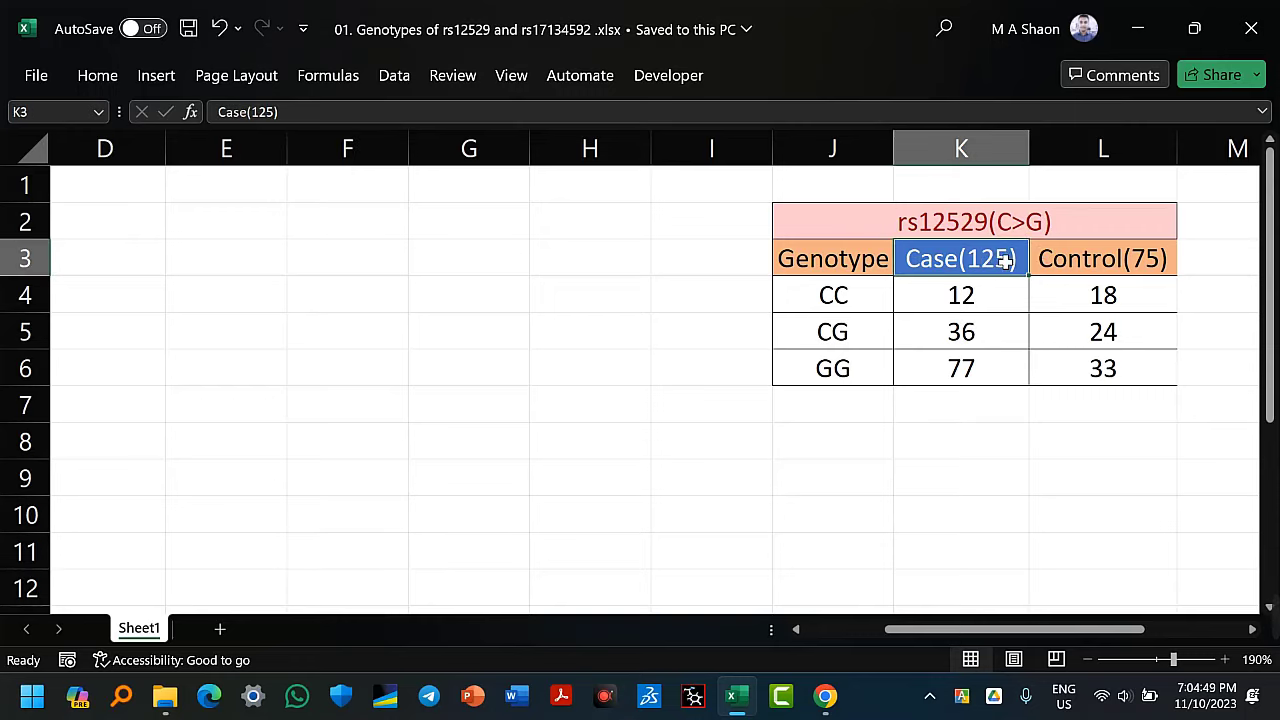
pyautogui.click(1138, 265)
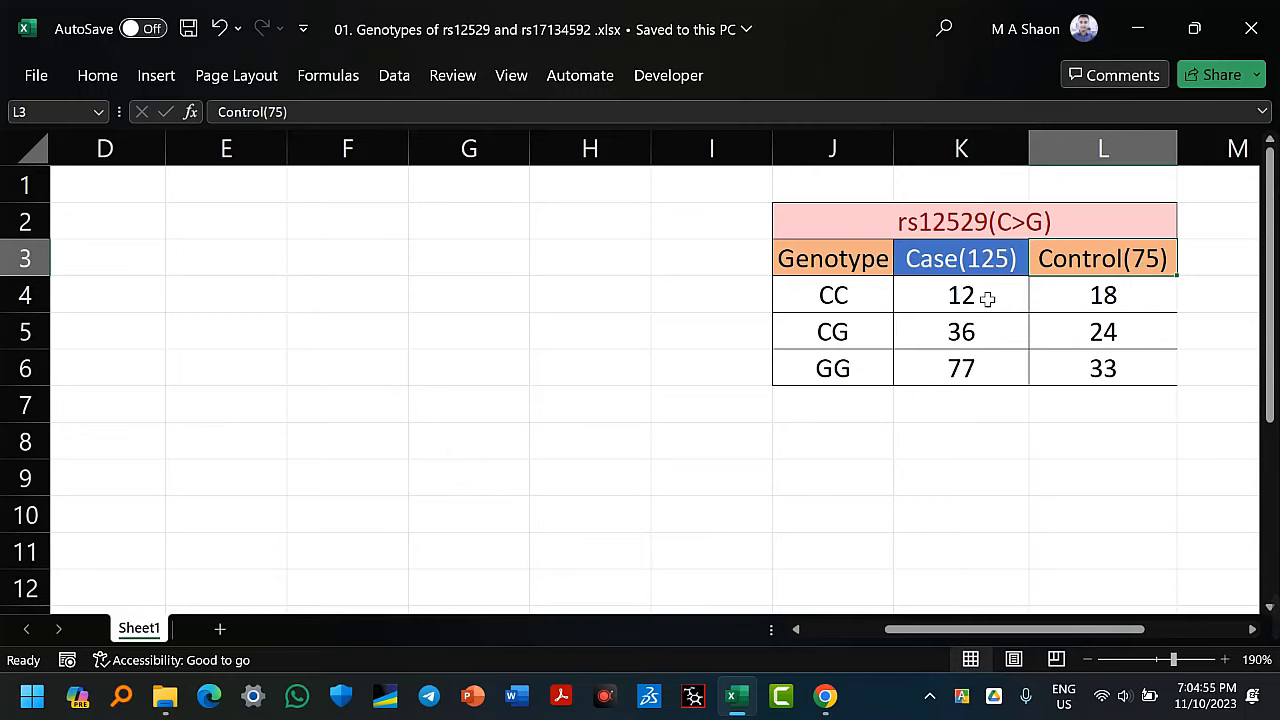
pyautogui.click(871, 303)
pyautogui.click(993, 224)
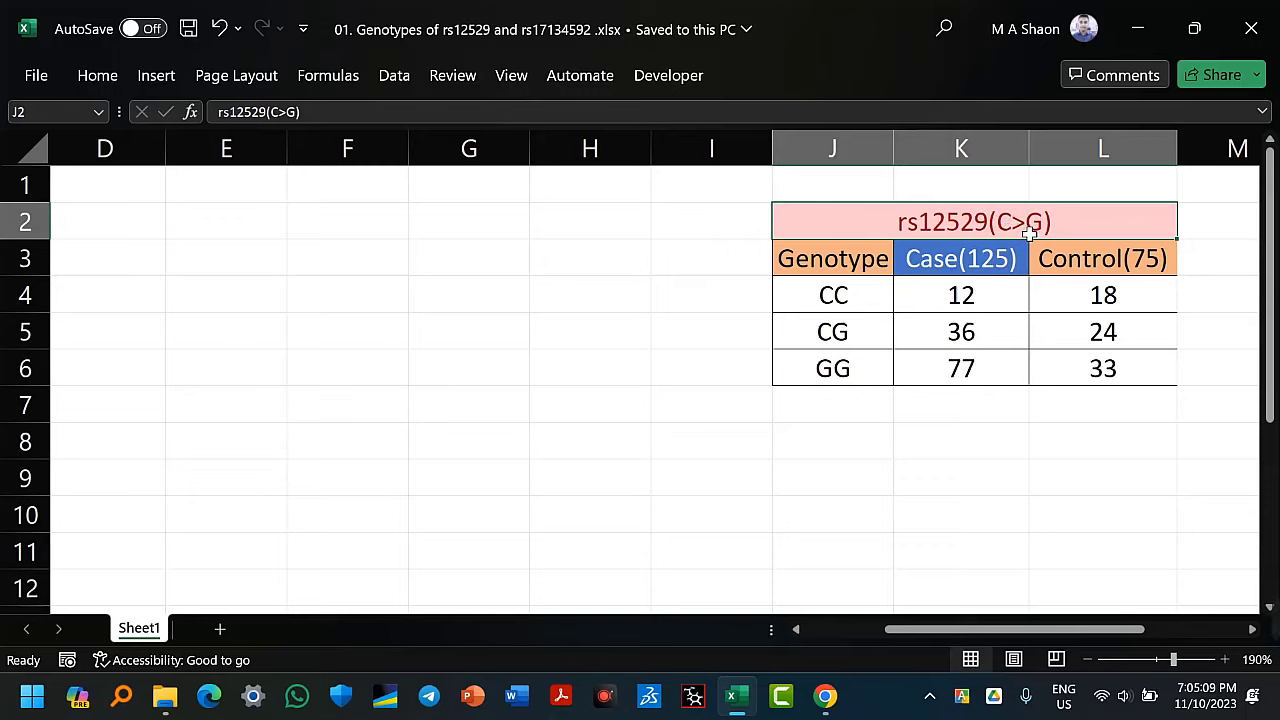
# Review the case and control counts for the CC, CG and GG genotypes
pyautogui.click(883, 297)
pyautogui.click(942, 300)
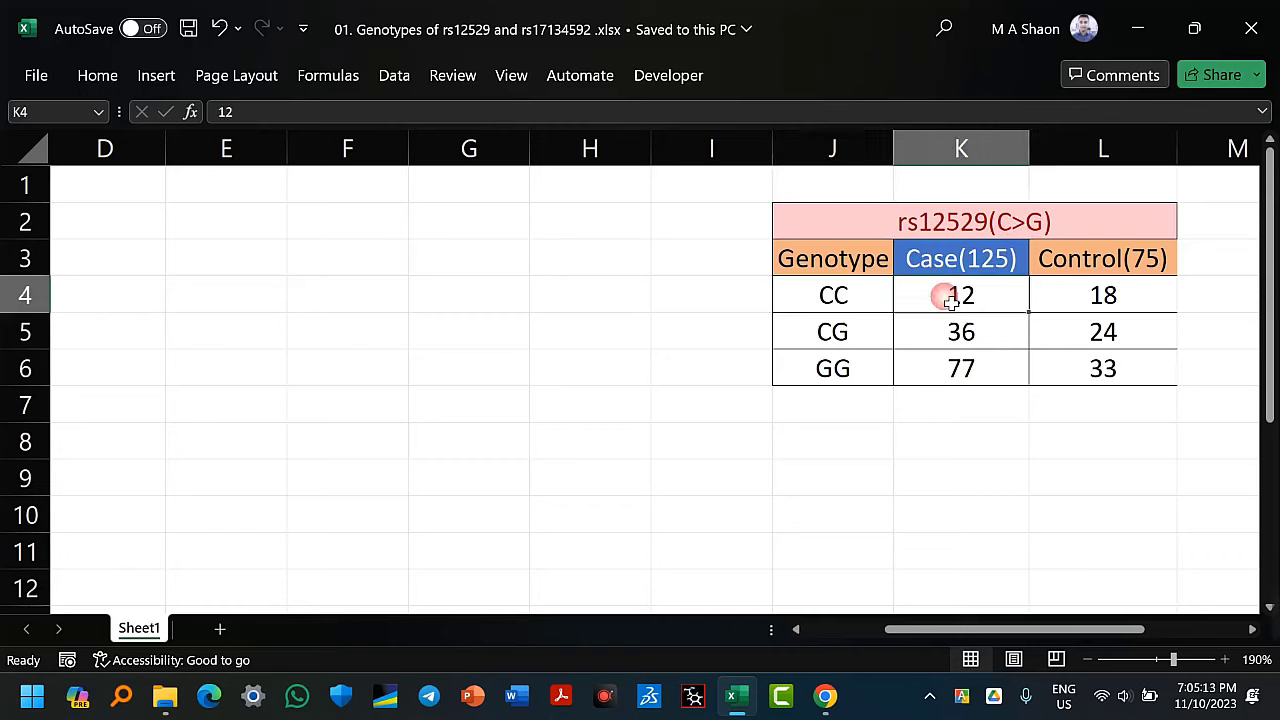
pyautogui.click(1129, 297)
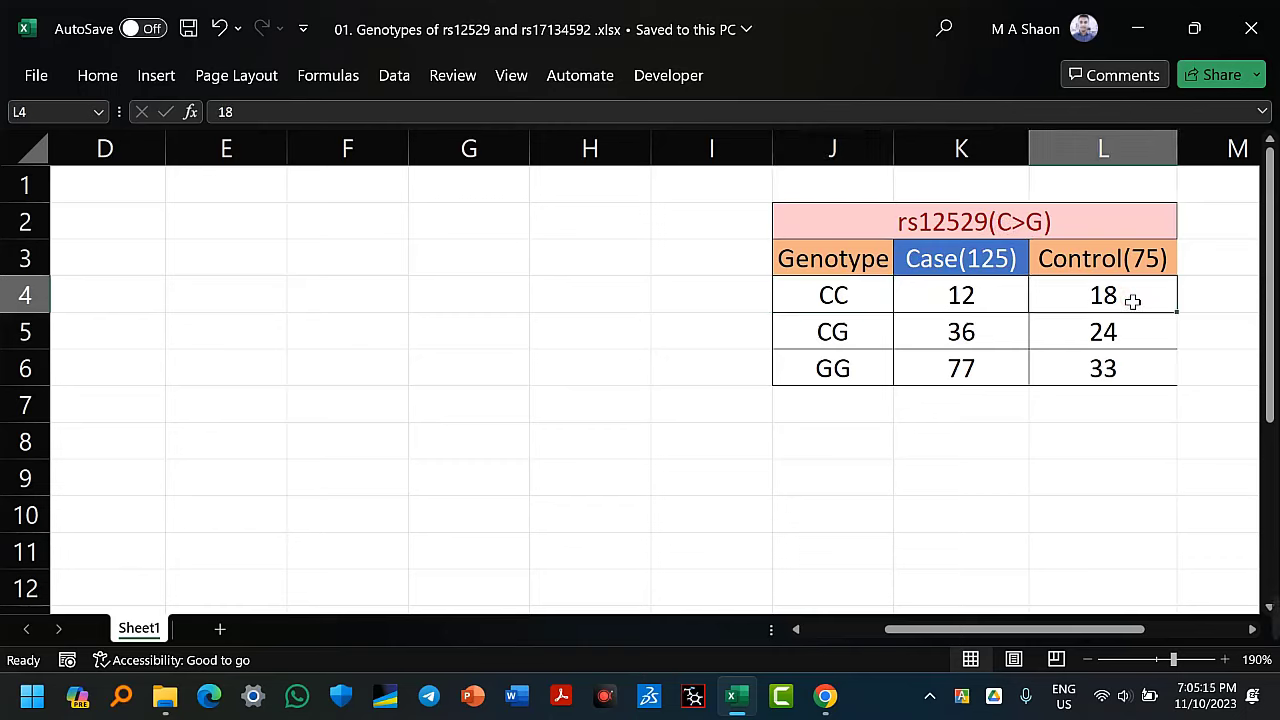
pyautogui.click(848, 334)
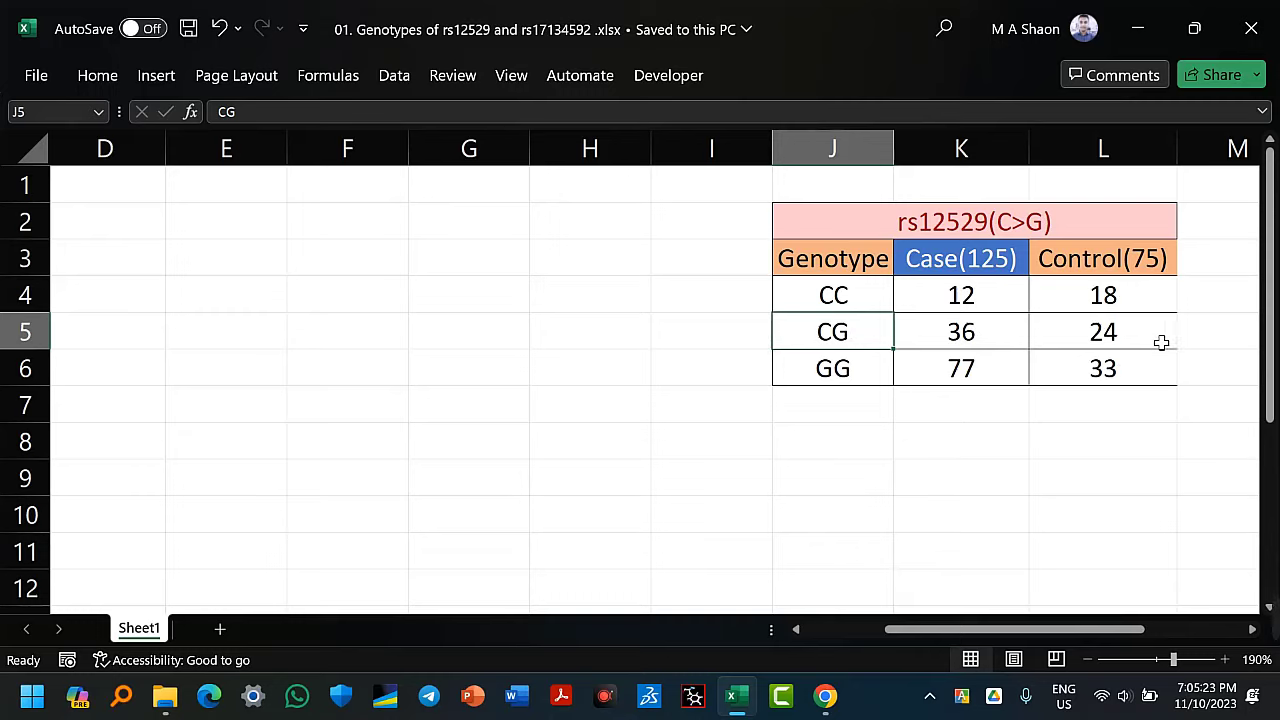
pyautogui.click(830, 377)
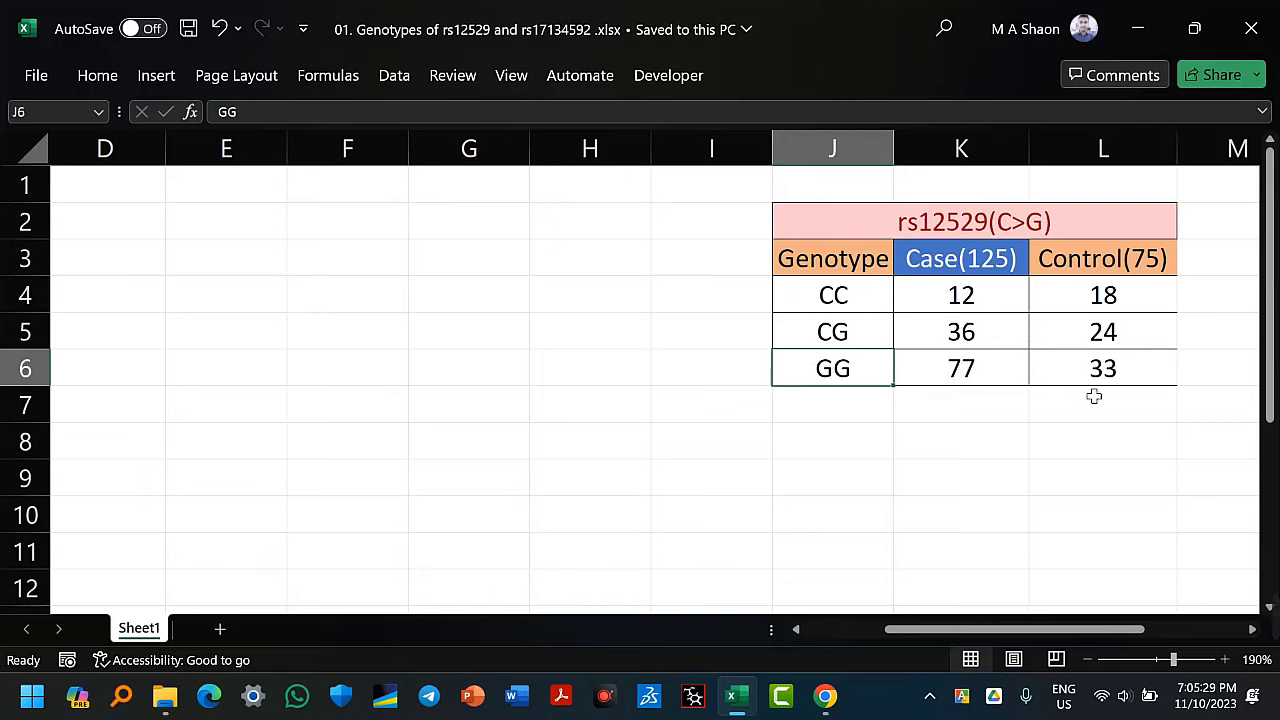
pyautogui.click(1141, 384)
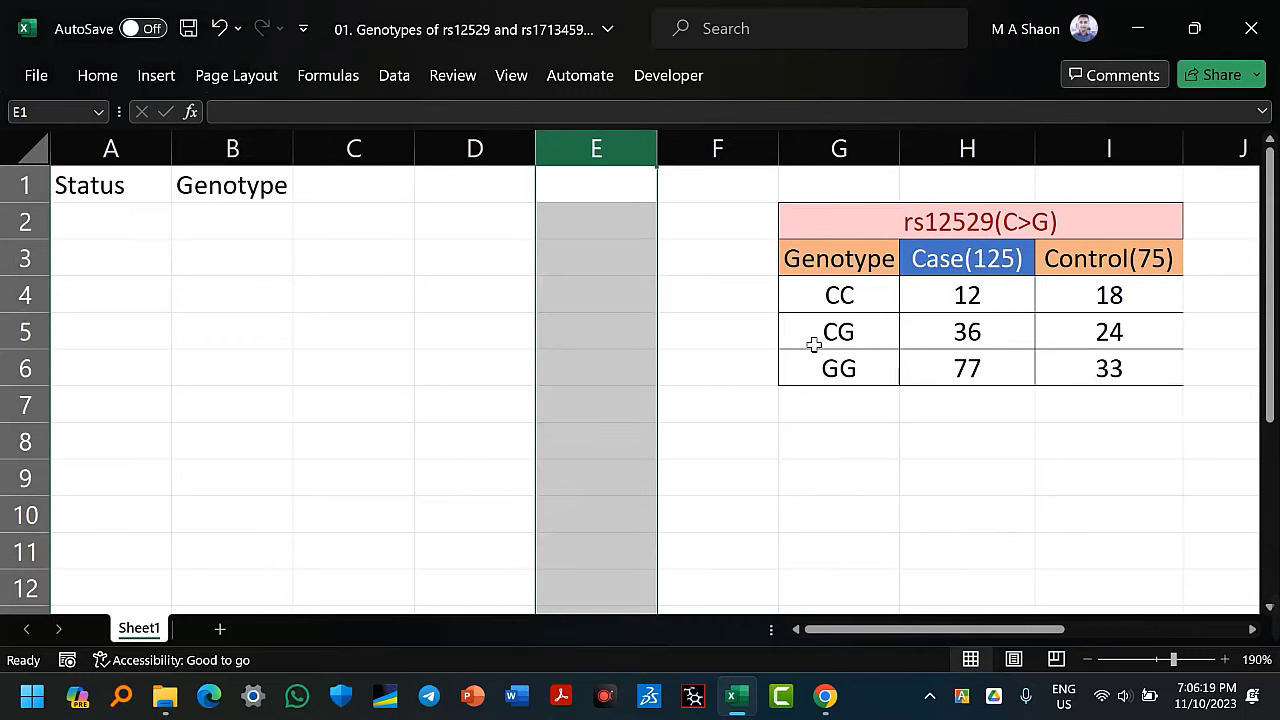
# Replace the Genotype heading in cell B1 with rs12529
pyautogui.click(123, 187)
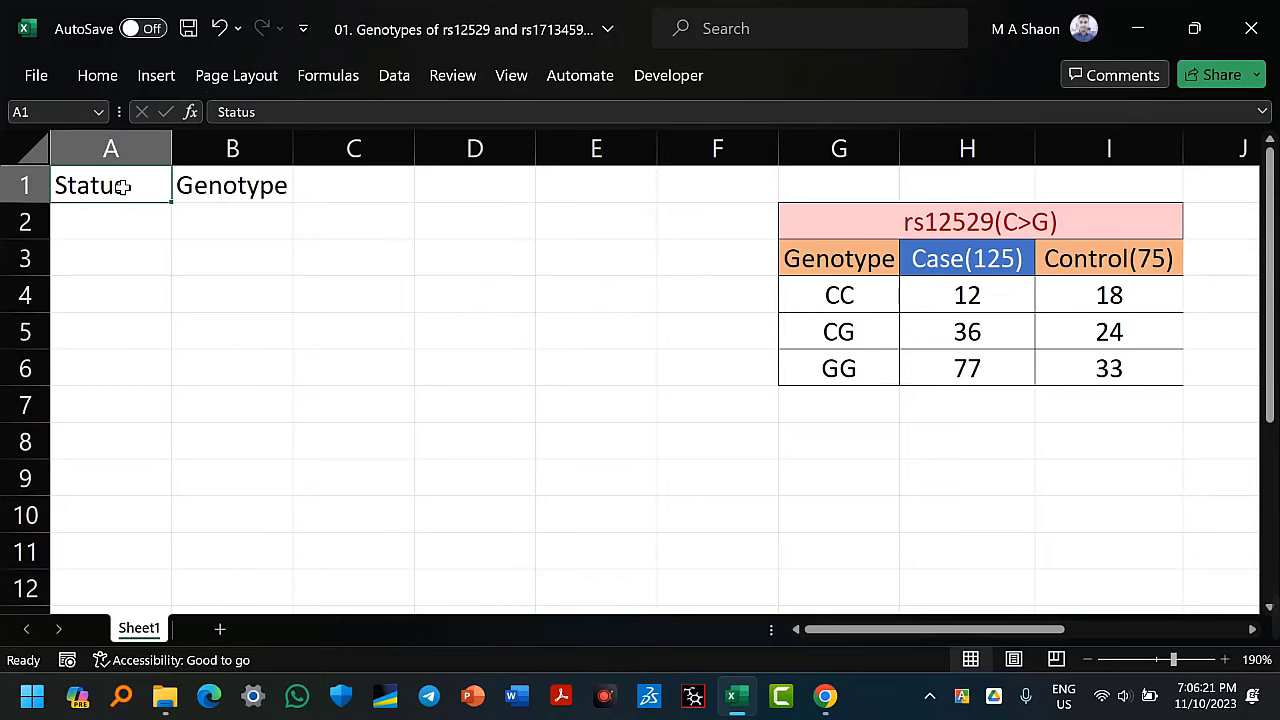
pyautogui.click(260, 187)
pyautogui.click(91, 188)
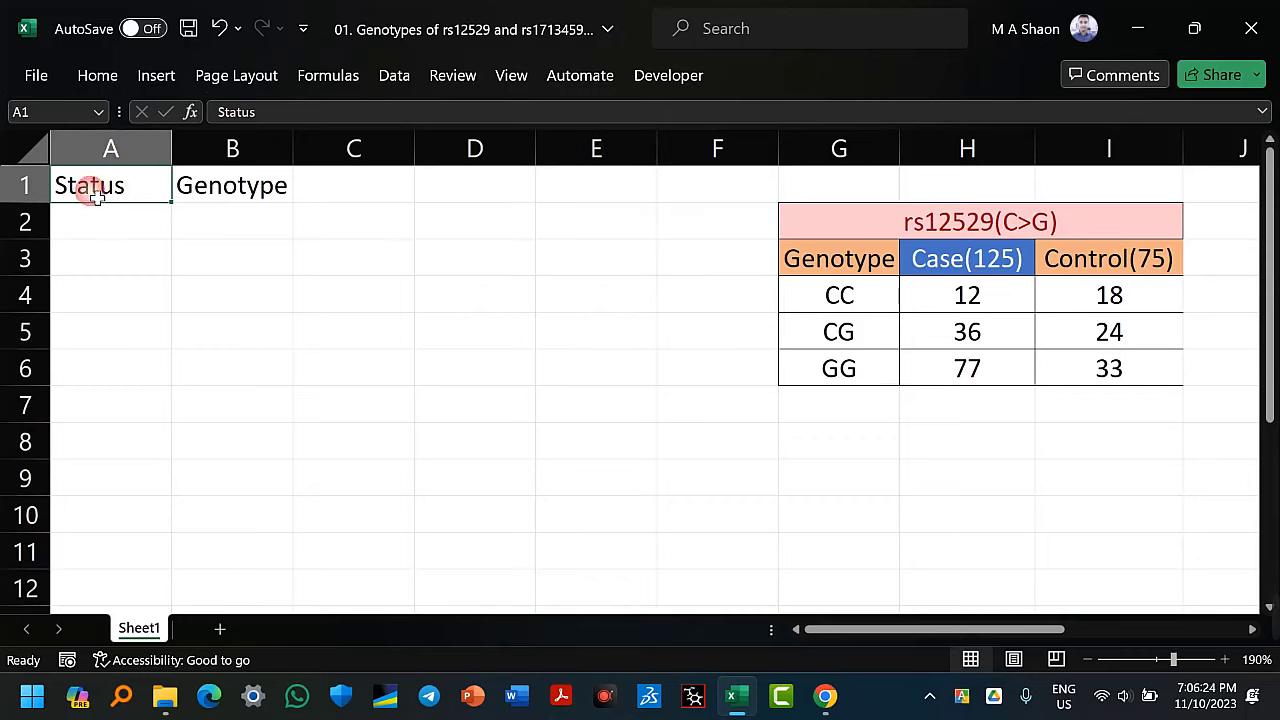
pyautogui.click(257, 192)
pyautogui.press('BackSpace')
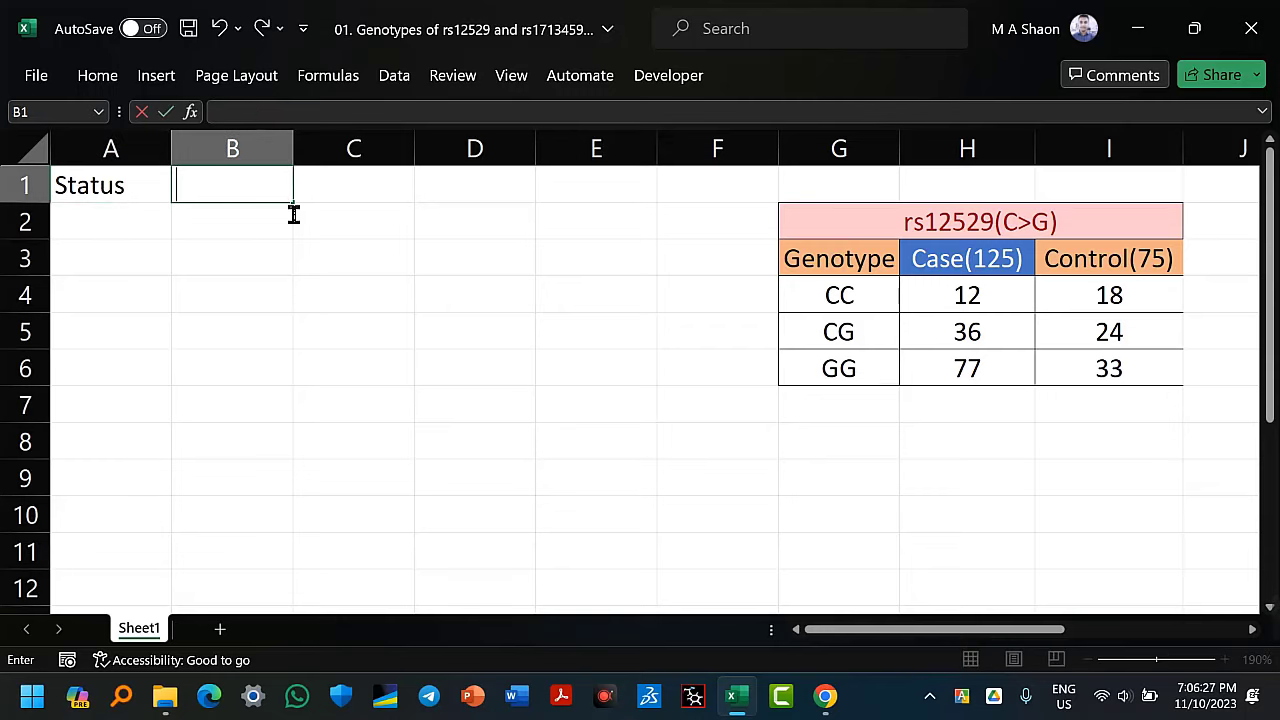
pyautogui.write('rs1252')
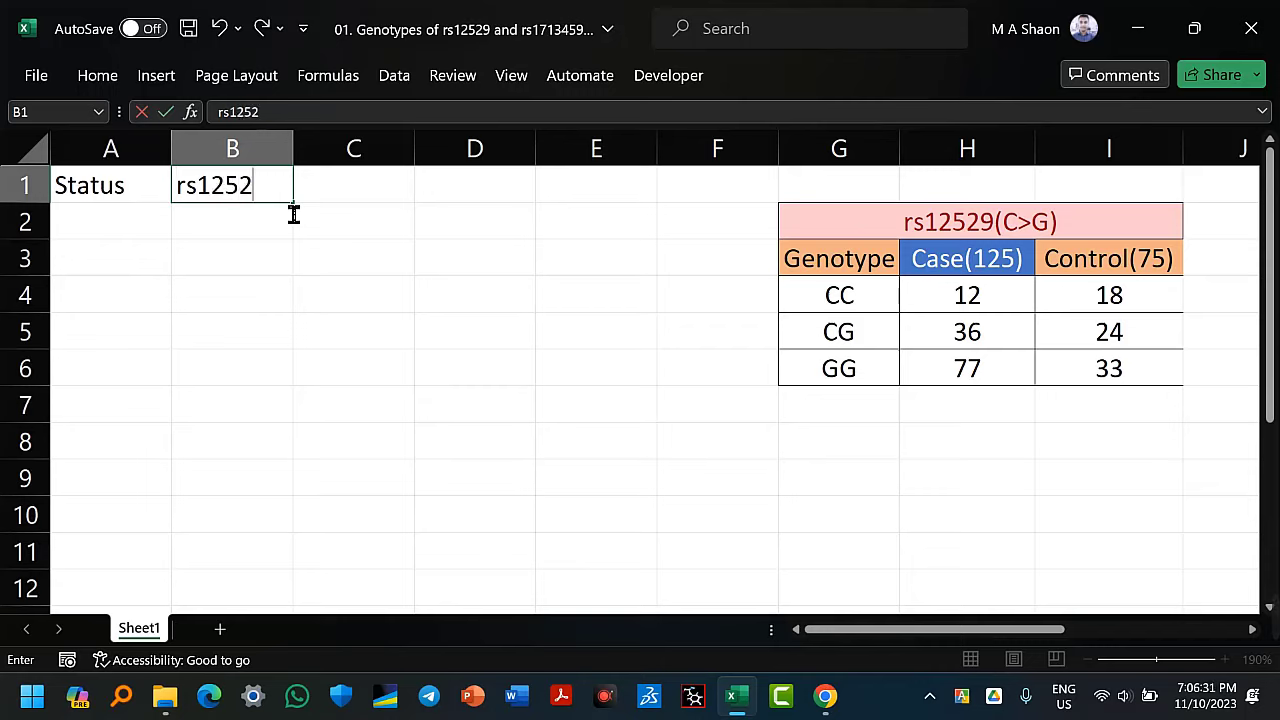
pyautogui.write('9')
# Enter Co as the status in A2 and CC as the genotype in B2
pyautogui.click(160, 222)
pyautogui.write('C')
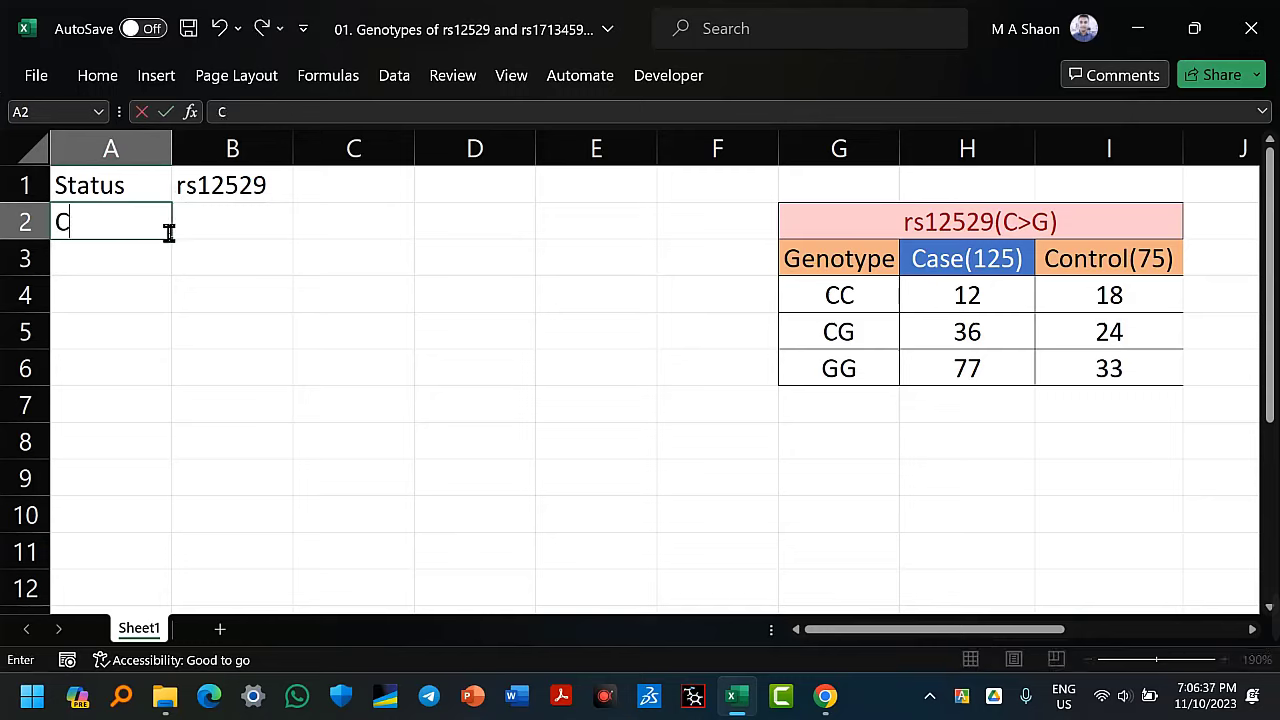
pyautogui.write('o')
pyautogui.press('Tab')
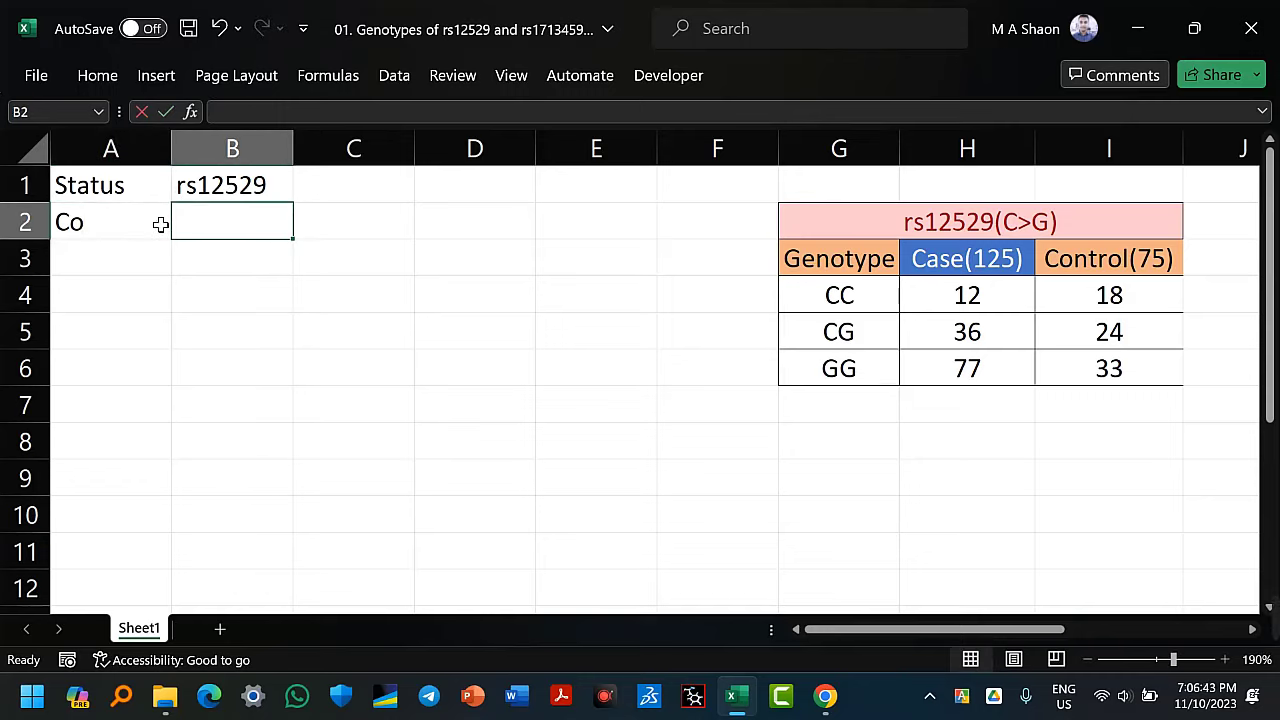
pyautogui.write('CC')
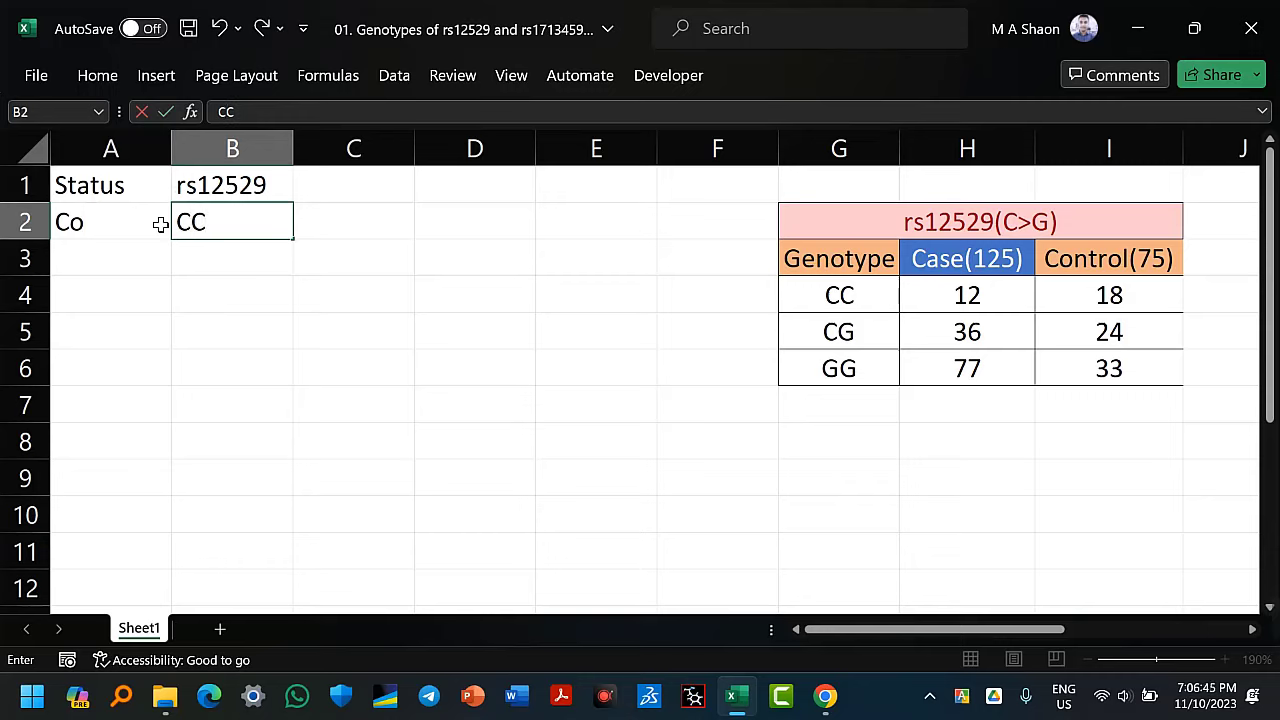
pyautogui.click(160, 224)
pyautogui.press('Right')
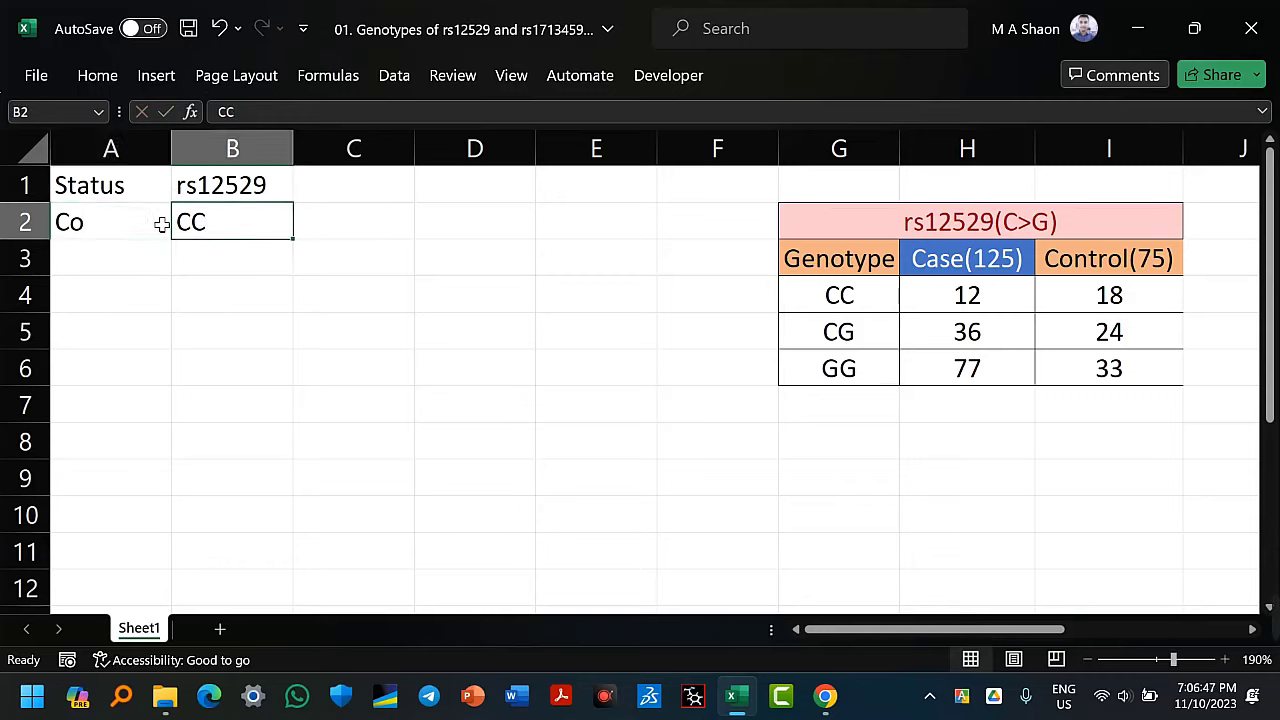
# Change the genotype in cell B2 to the slash-separated form C/C
pyautogui.doubleClick(278, 225)
pyautogui.press('BackSpace')
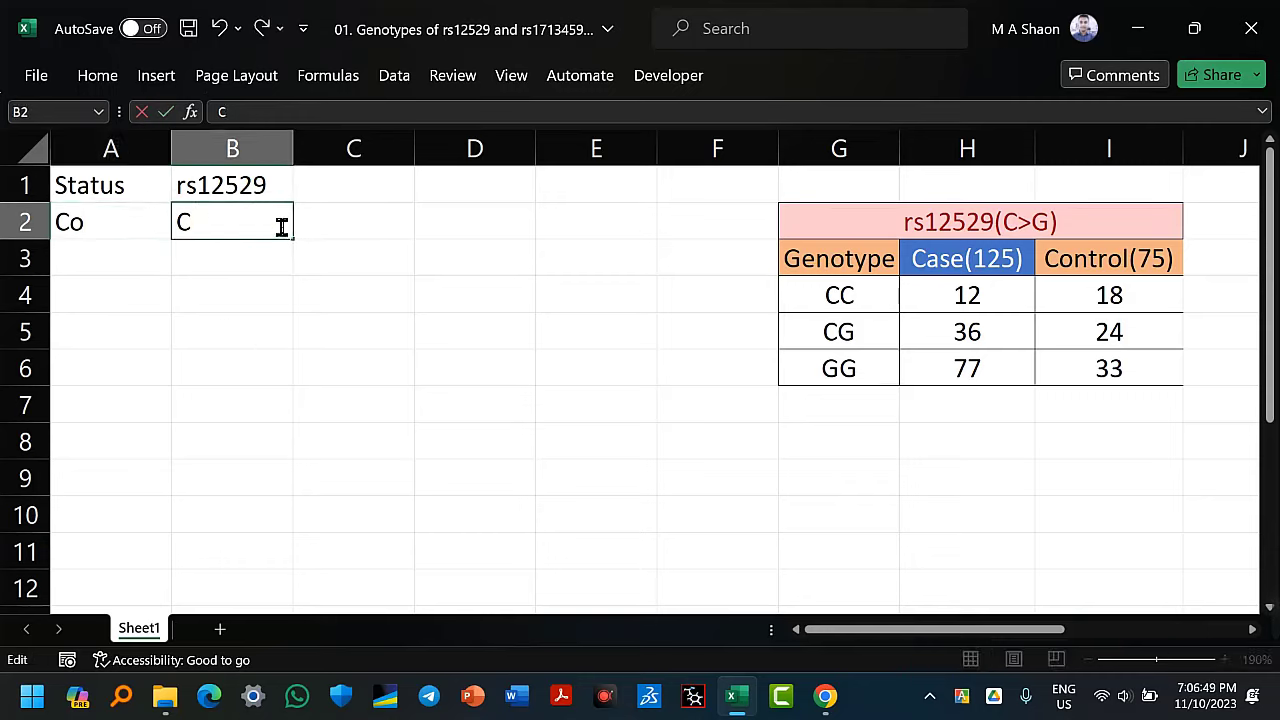
pyautogui.write('/')
pyautogui.press('BackSpace')
pyautogui.write('/C')
pyautogui.press('Return')
# Fill the C/C genotype from B2 down column B through row 19 for the 18 controls
pyautogui.click(245, 225)
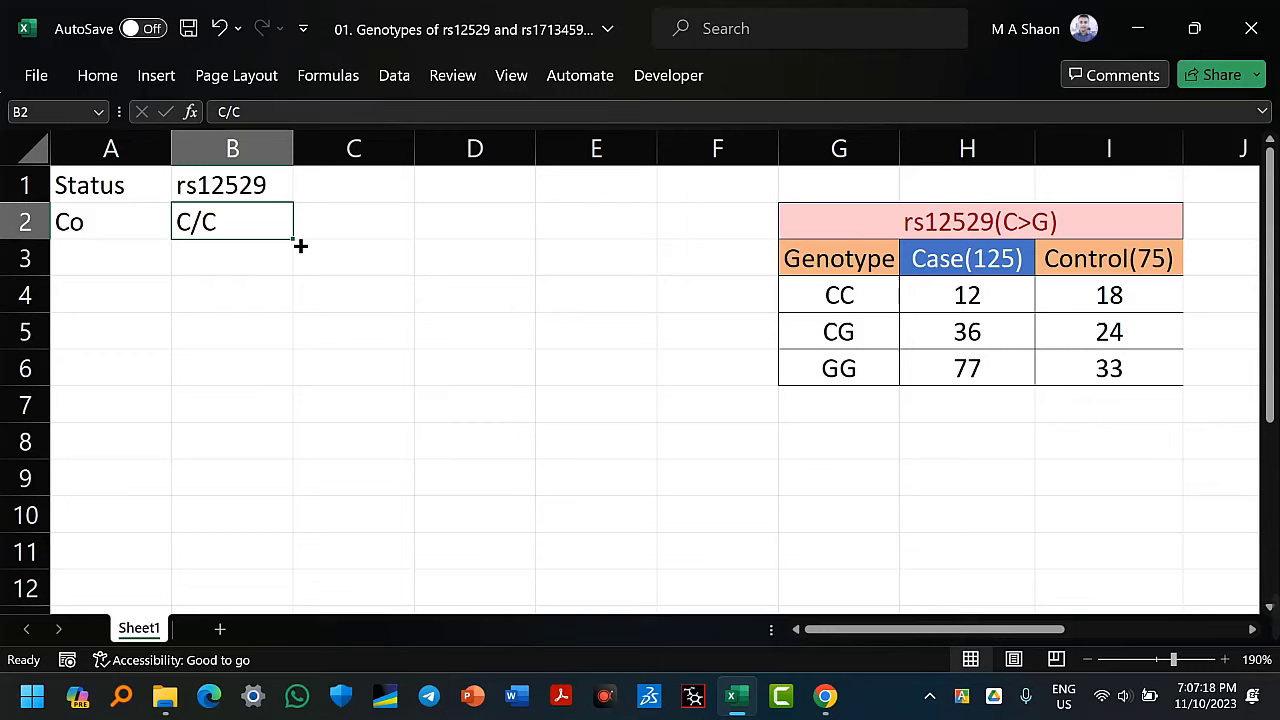
pyautogui.moveTo(300, 245); pyautogui.dragTo(296, 428)
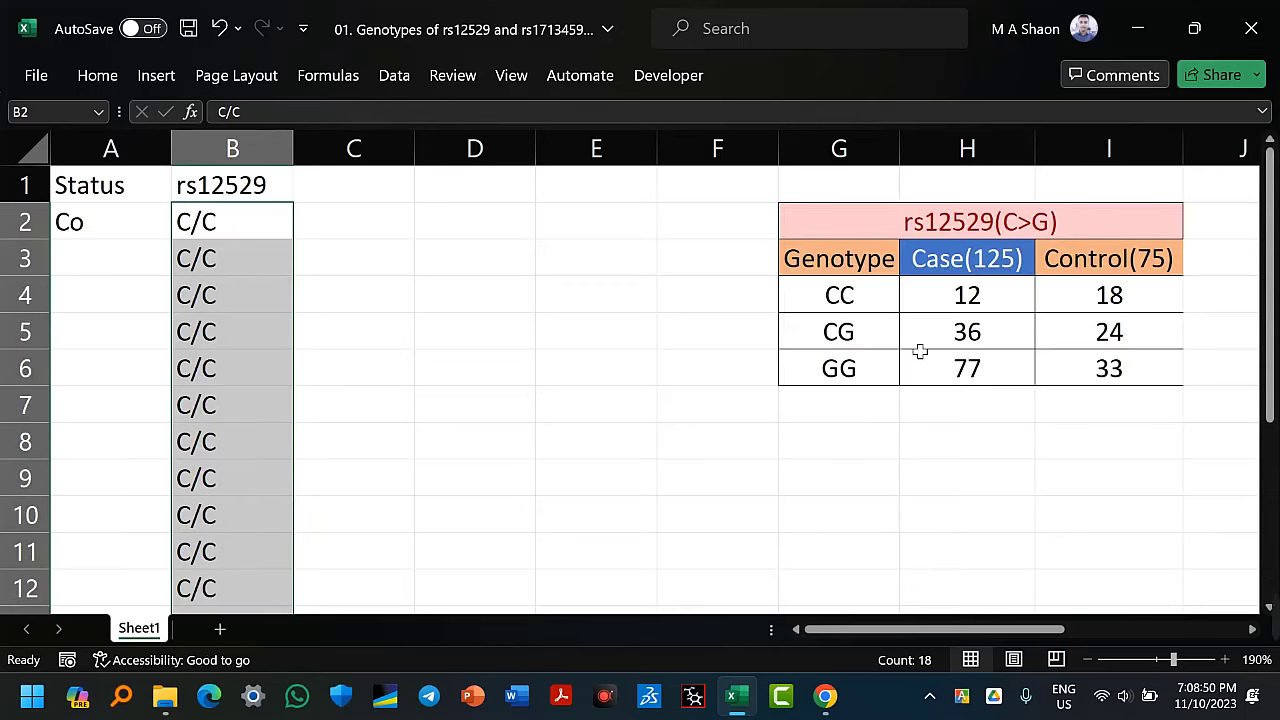
pyautogui.click(895, 348)
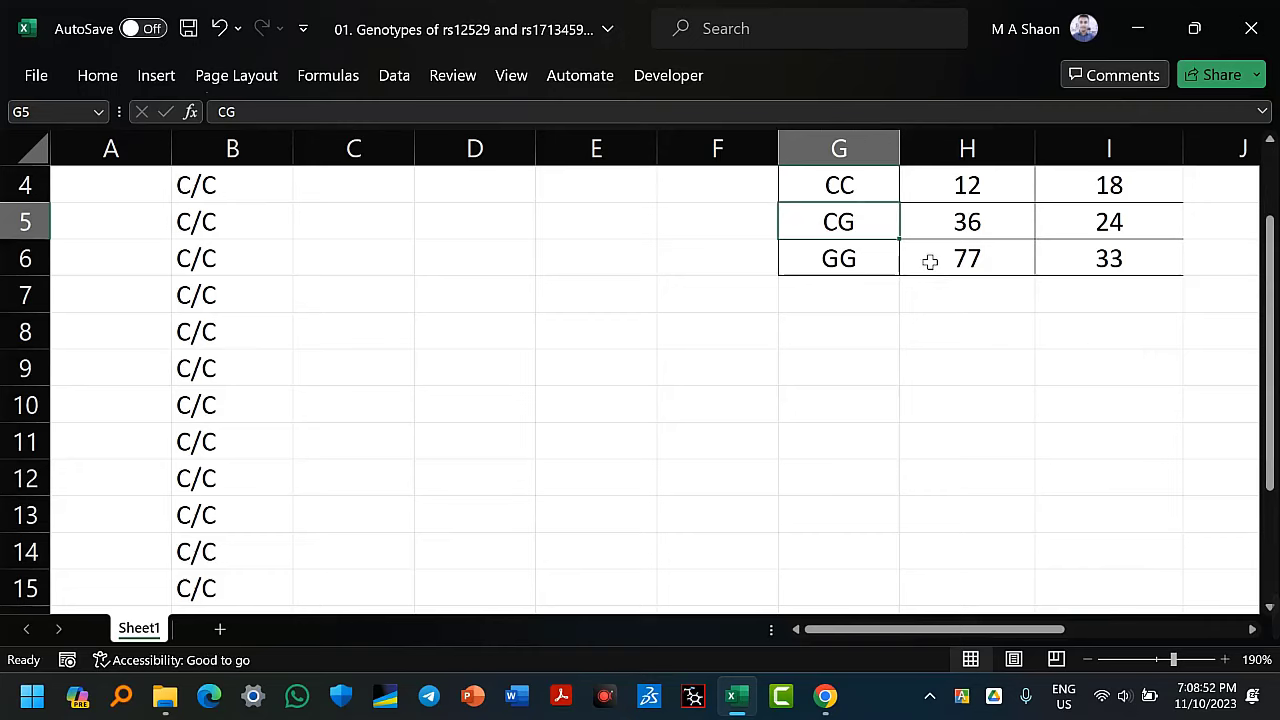
pyautogui.hotkey('ctrl', 'z')
pyautogui.scroll(-2, 702, 367)
pyautogui.click(392, 516)
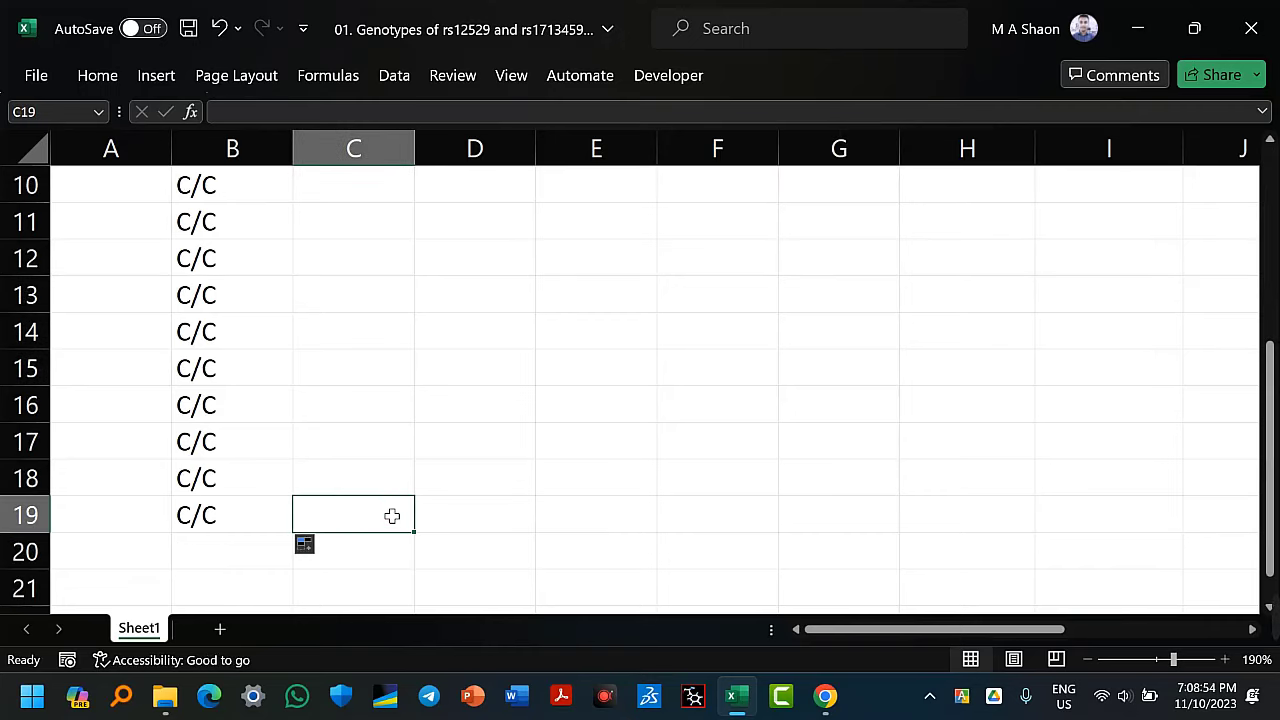
pyautogui.write('=2')
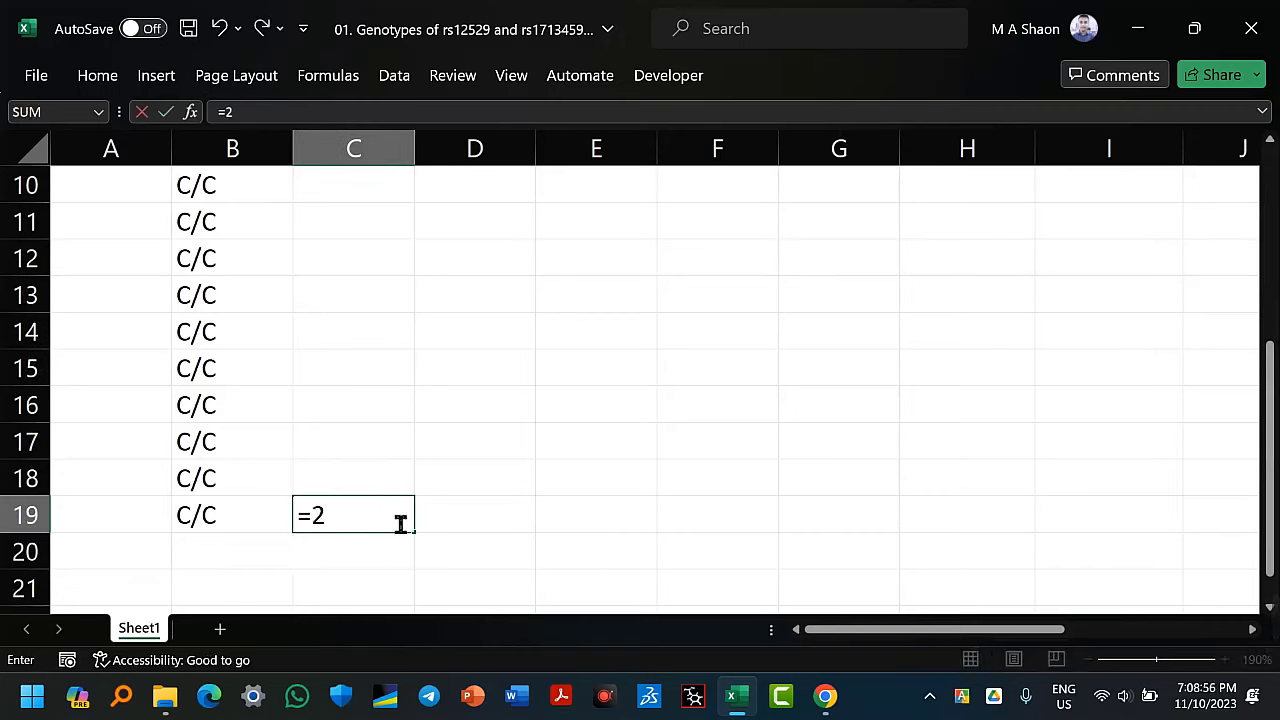
pyautogui.press('BackSpace')
pyautogui.press('BackSpace')
pyautogui.press('BackSpace')
# Calculate 24+20 in the scratch cell C20 to work out the end row for the C/G controls
pyautogui.click(333, 565)
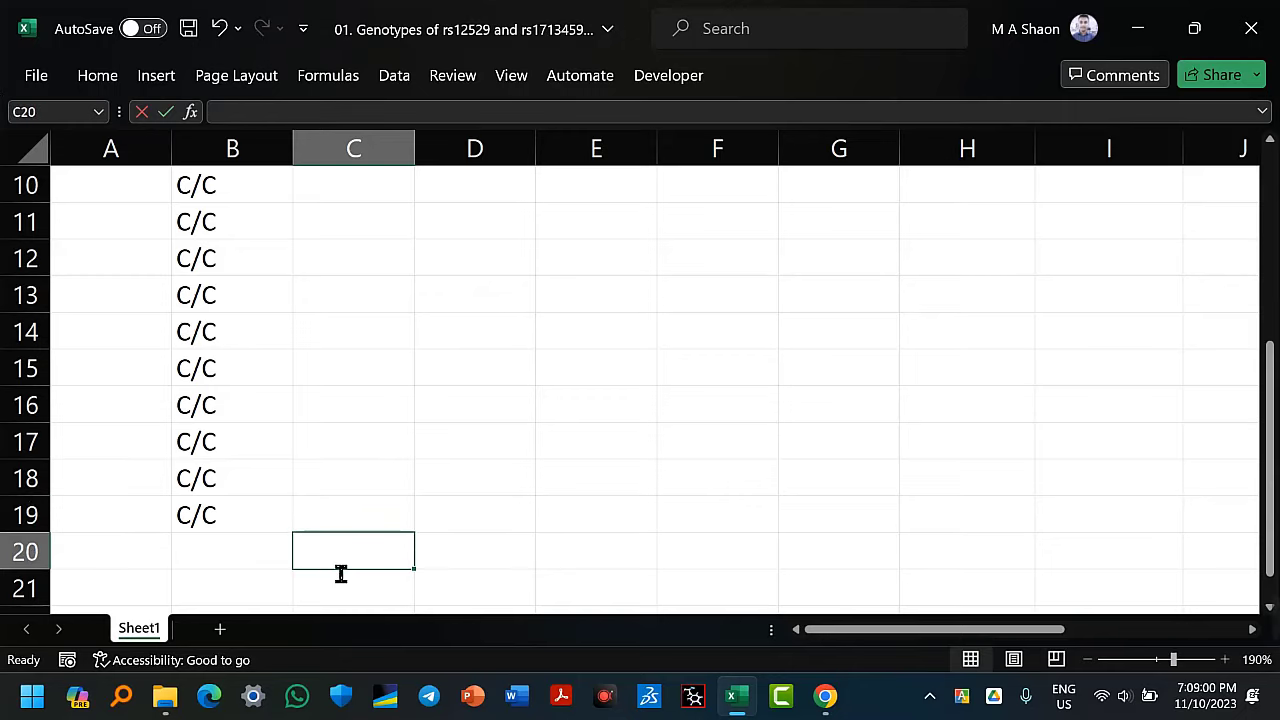
pyautogui.write('=24')
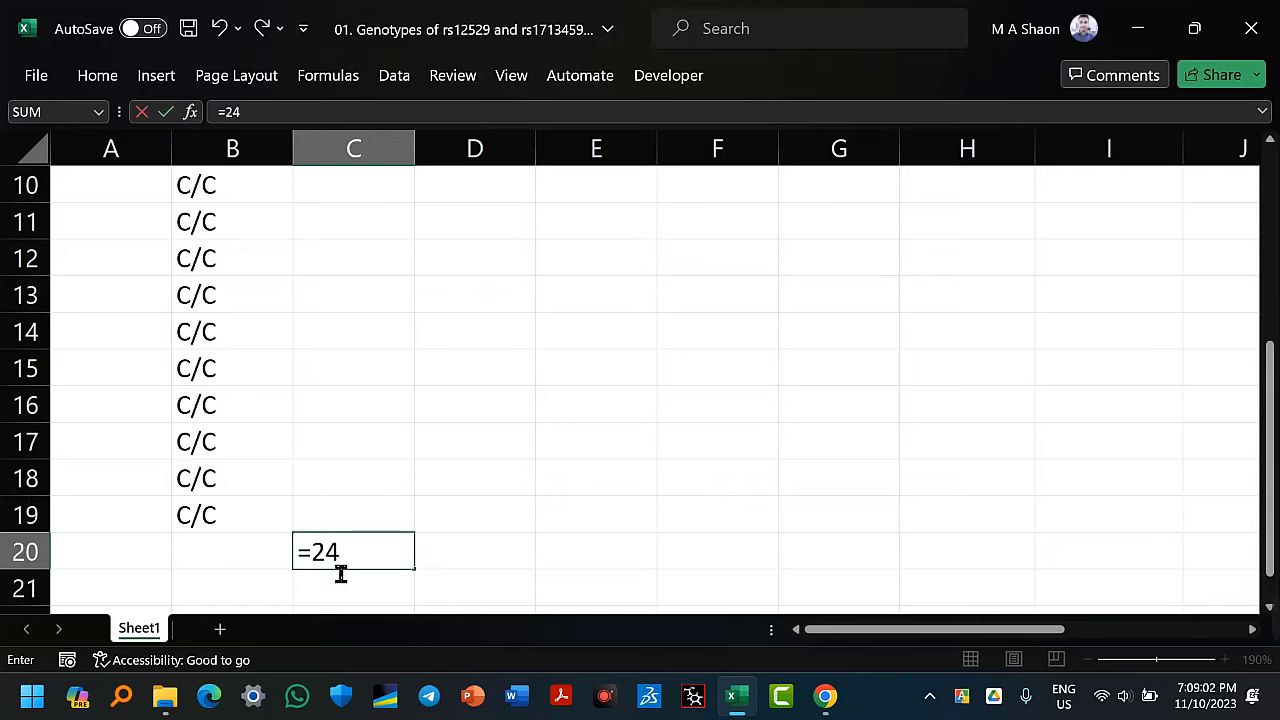
pyautogui.write('=')
pyautogui.press('BackSpace')
pyautogui.write('+20')
pyautogui.press('Return')
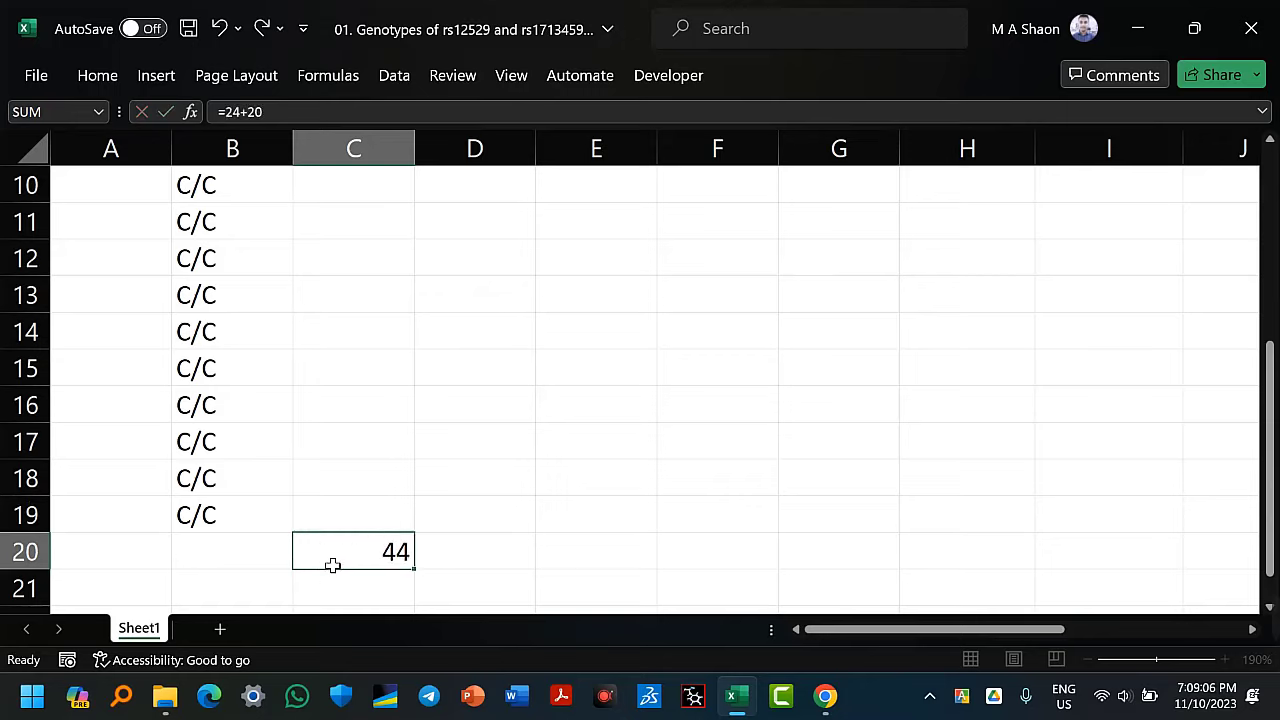
pyautogui.click(333, 562)
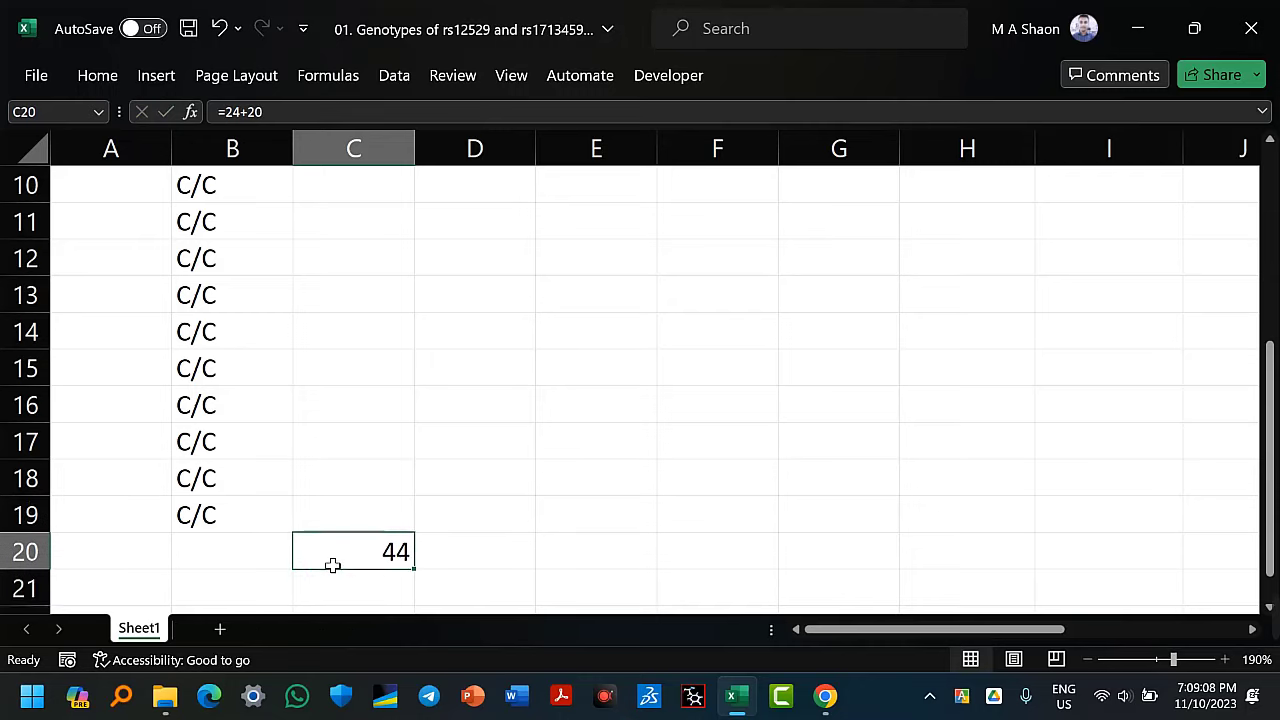
# Check the CG control count in the summary table and clear the scratch calculation from C20
pyautogui.scroll(-1, 333, 565)
pyautogui.click(38, 448)
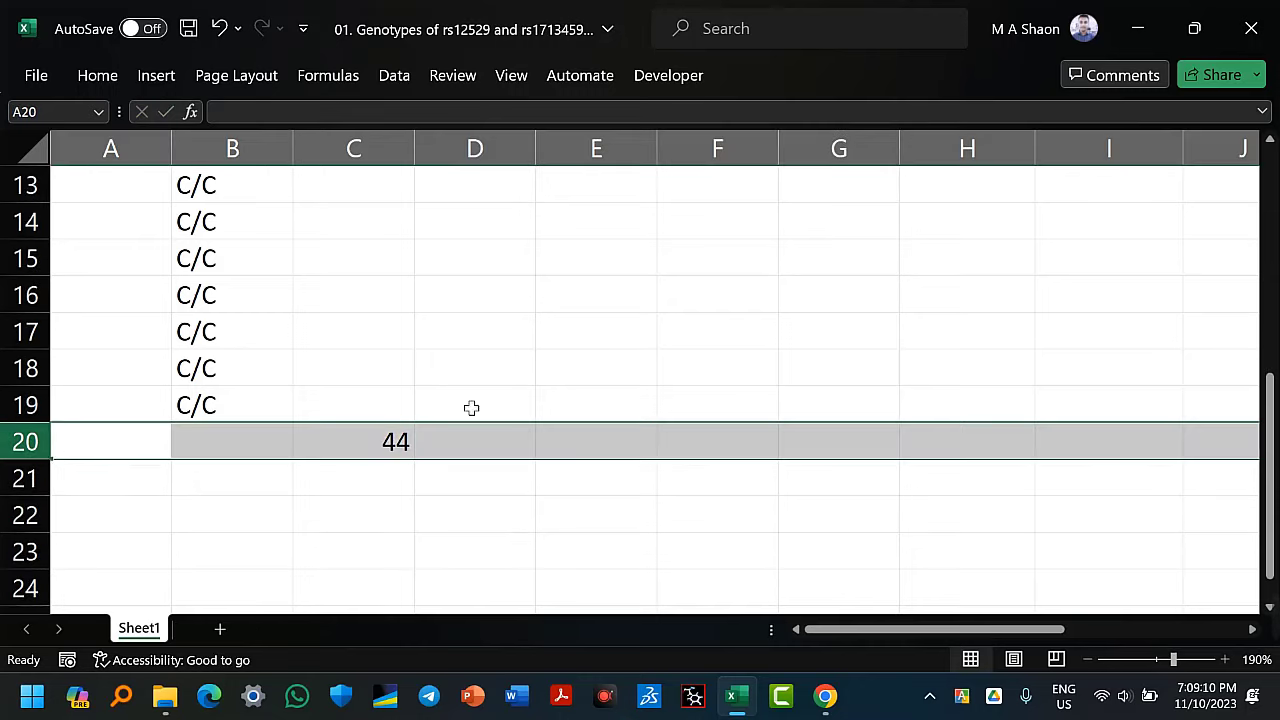
pyautogui.scroll(4, 471, 407)
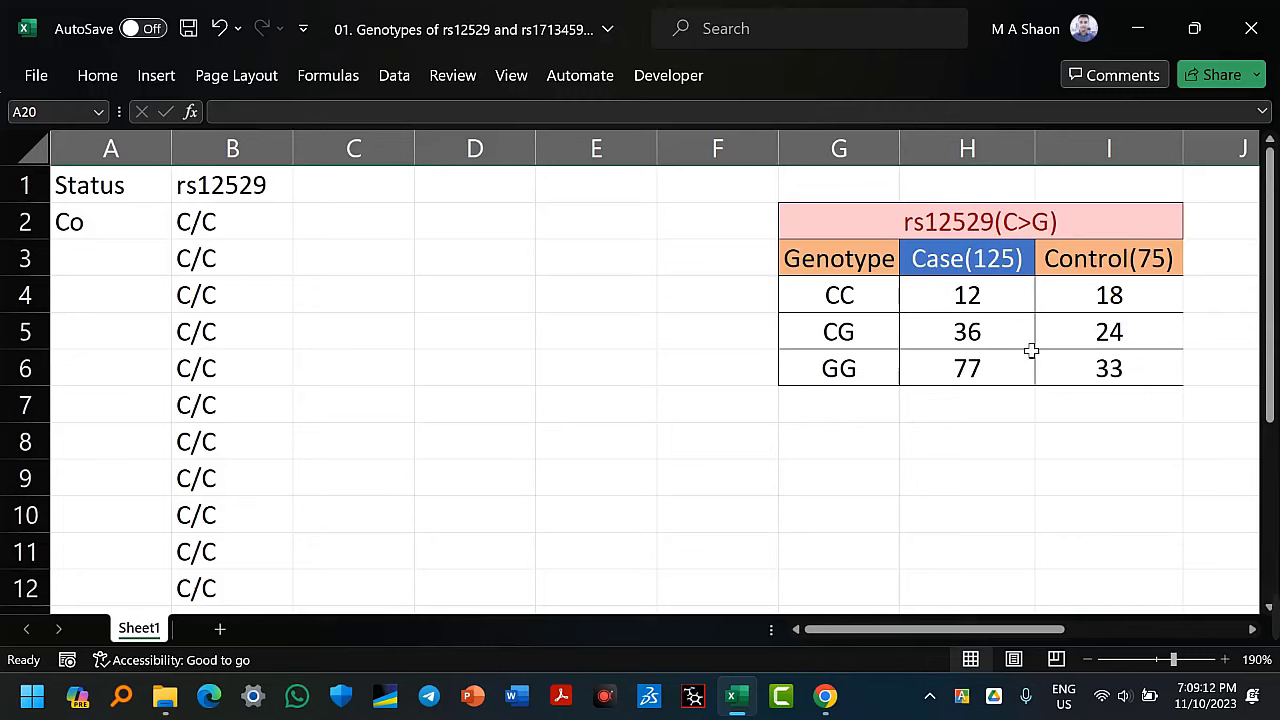
pyautogui.click(1120, 345)
pyautogui.scroll(-4, 445, 459)
pyautogui.scroll(-1, 445, 459)
pyautogui.click(407, 334)
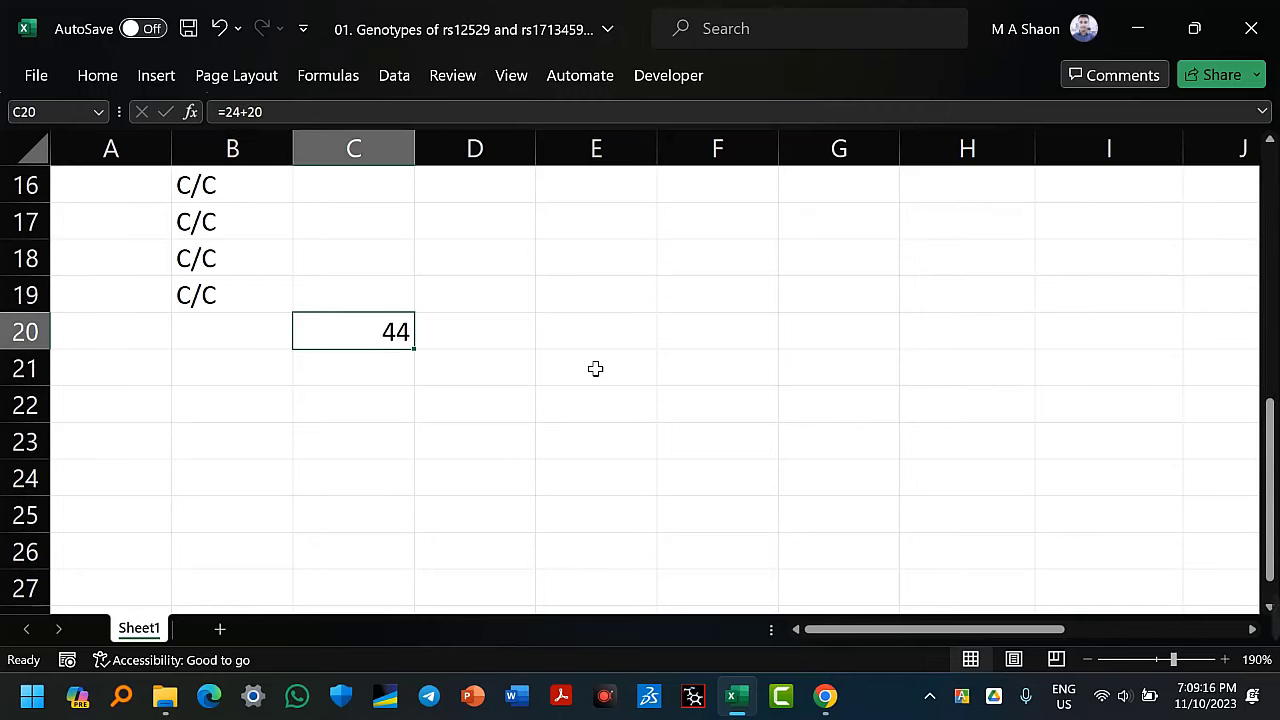
pyautogui.press('BackSpace')
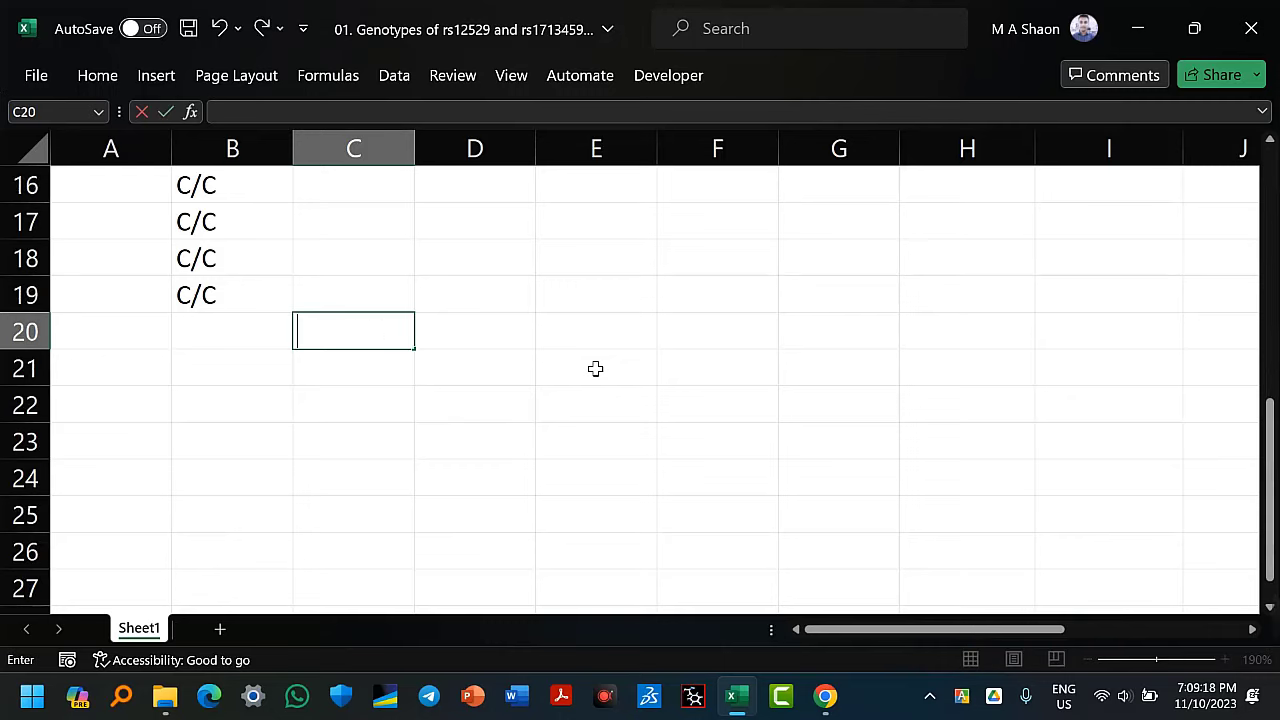
pyautogui.write('43')
pyautogui.press('BackSpace')
pyautogui.press('BackSpace')
# Enter C/G in B20 and fill it down column B through row 43 for the 24 controls
pyautogui.click(226, 334)
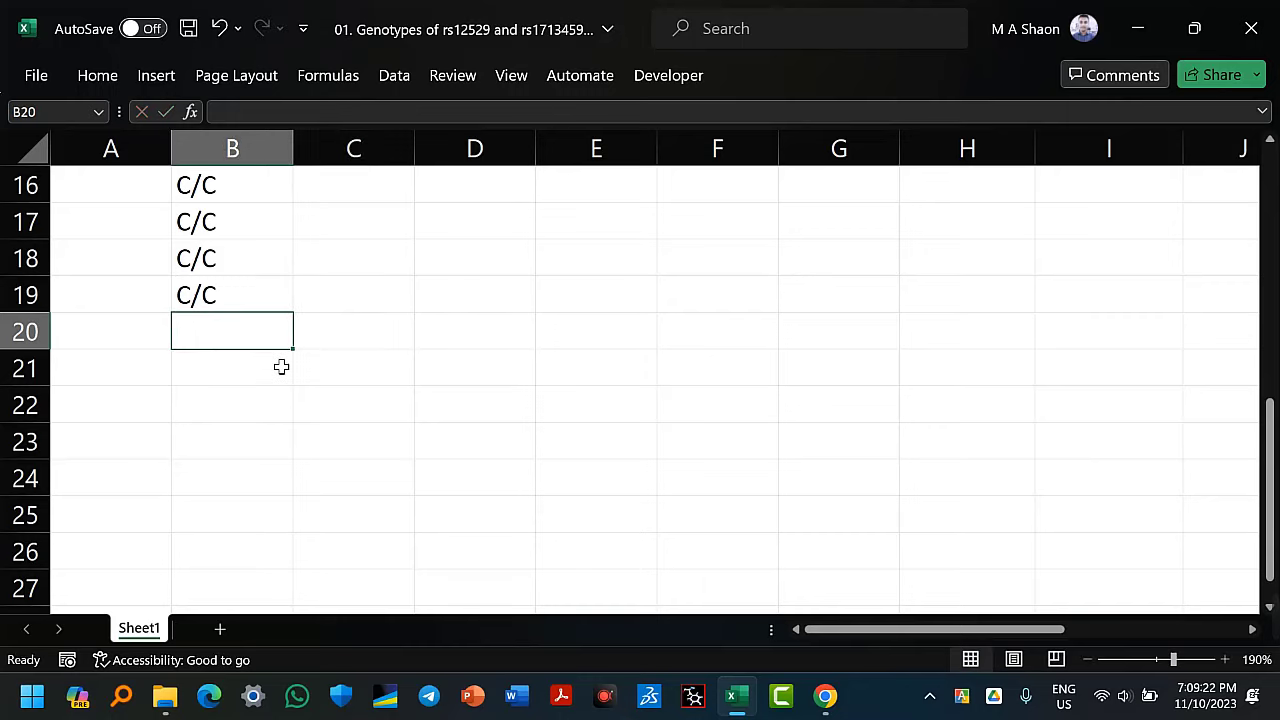
pyautogui.write('C')
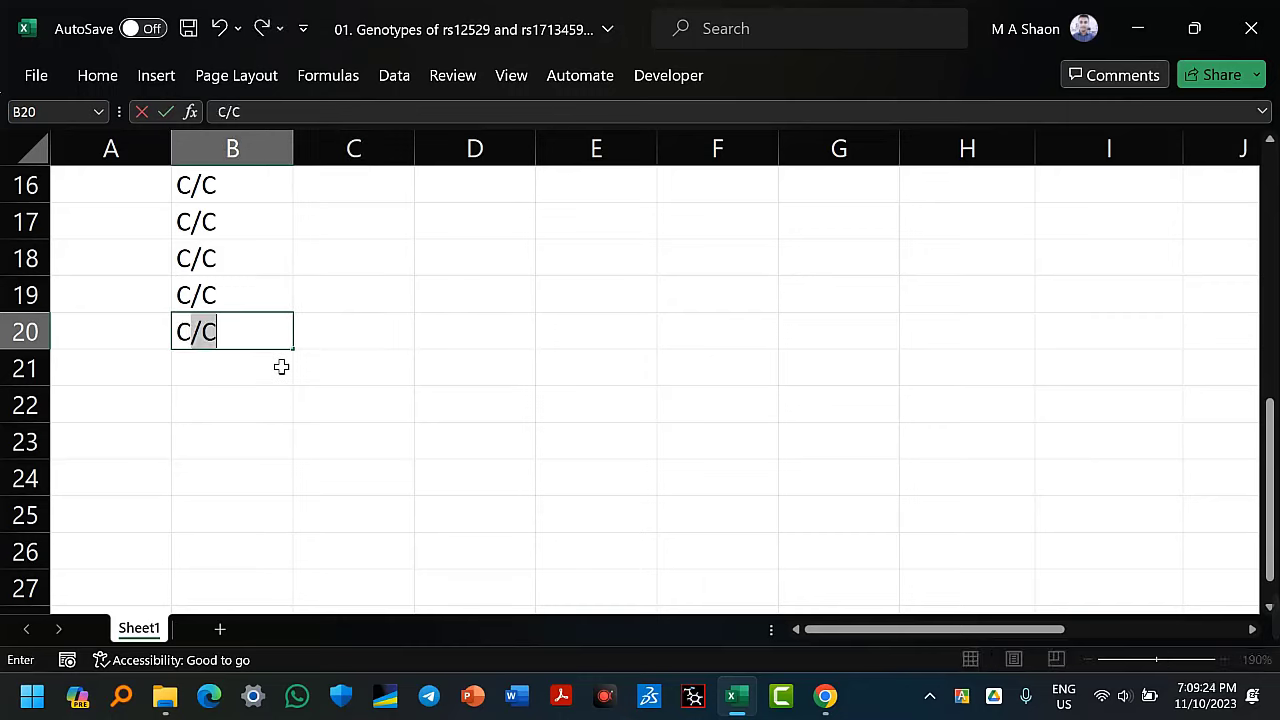
pyautogui.write('/G')
pyautogui.press('Return')
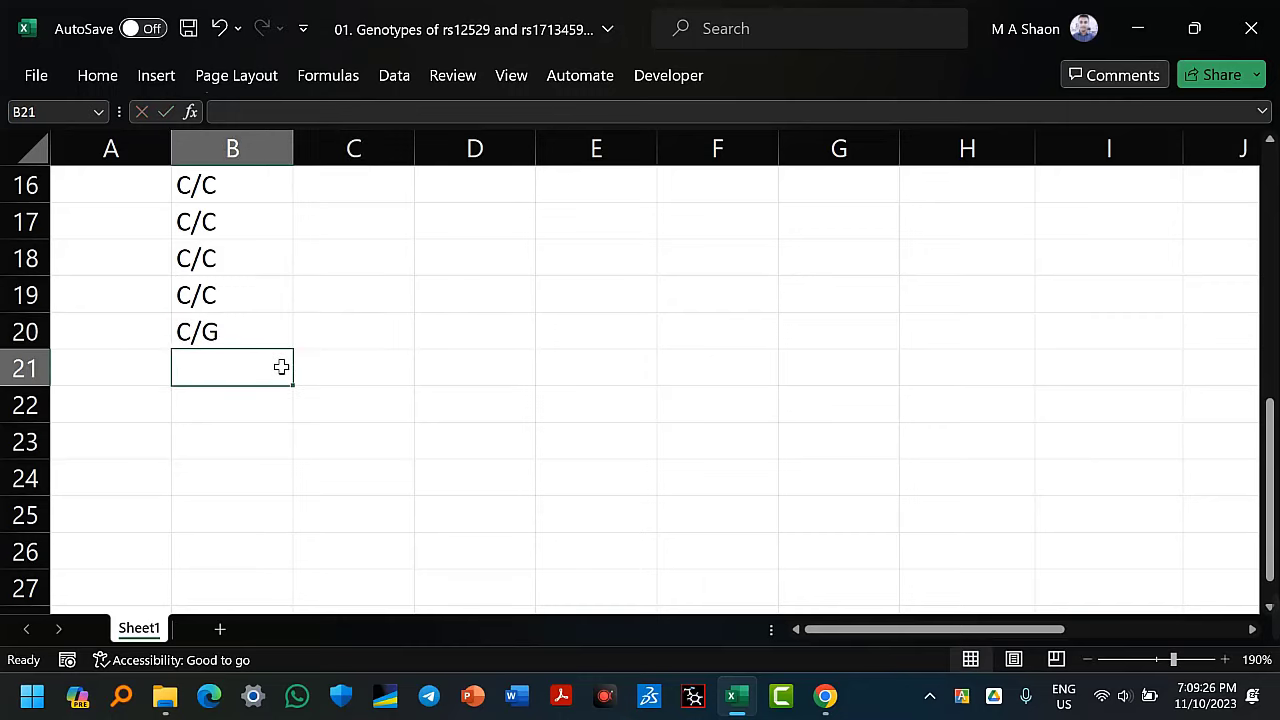
pyautogui.click(257, 344)
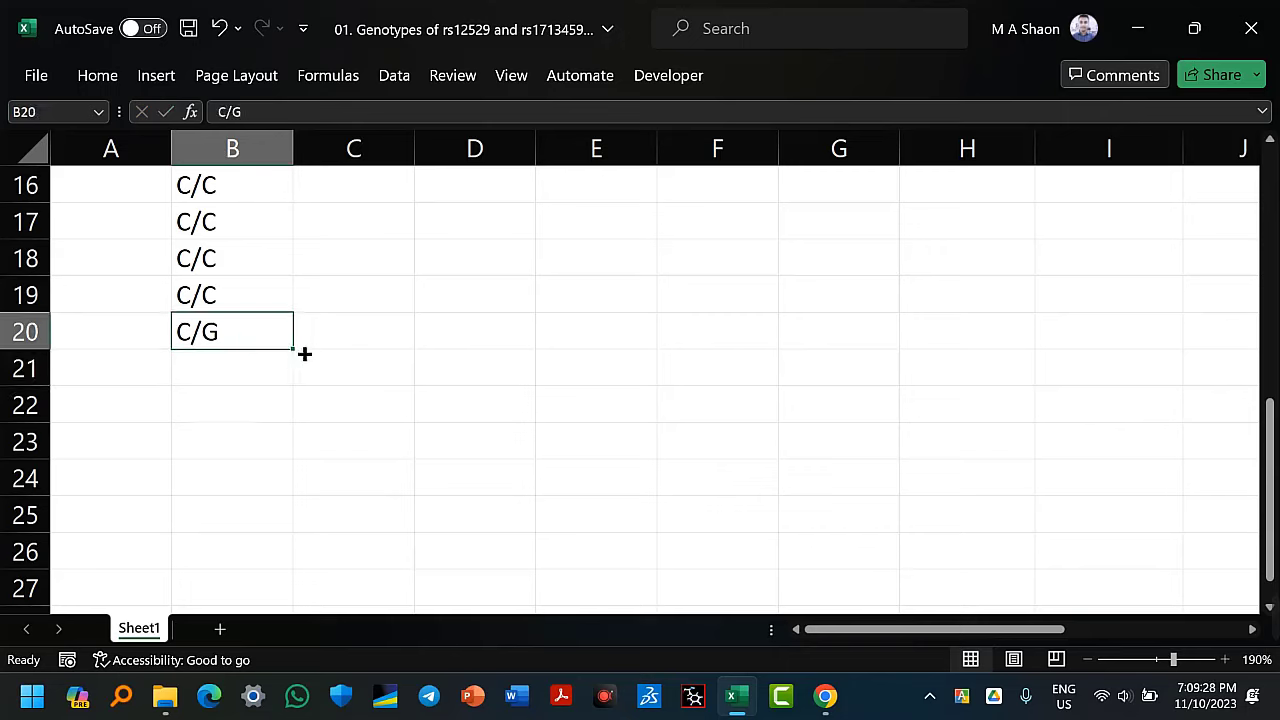
pyautogui.moveTo(301, 353); pyautogui.dragTo(305, 516)
pyautogui.moveTo(311, 637); pyautogui.dragTo(280, 596)
# Enter the genotype G/G in B44, directly below the last C/G control
pyautogui.click(245, 411)
pyautogui.write('F')
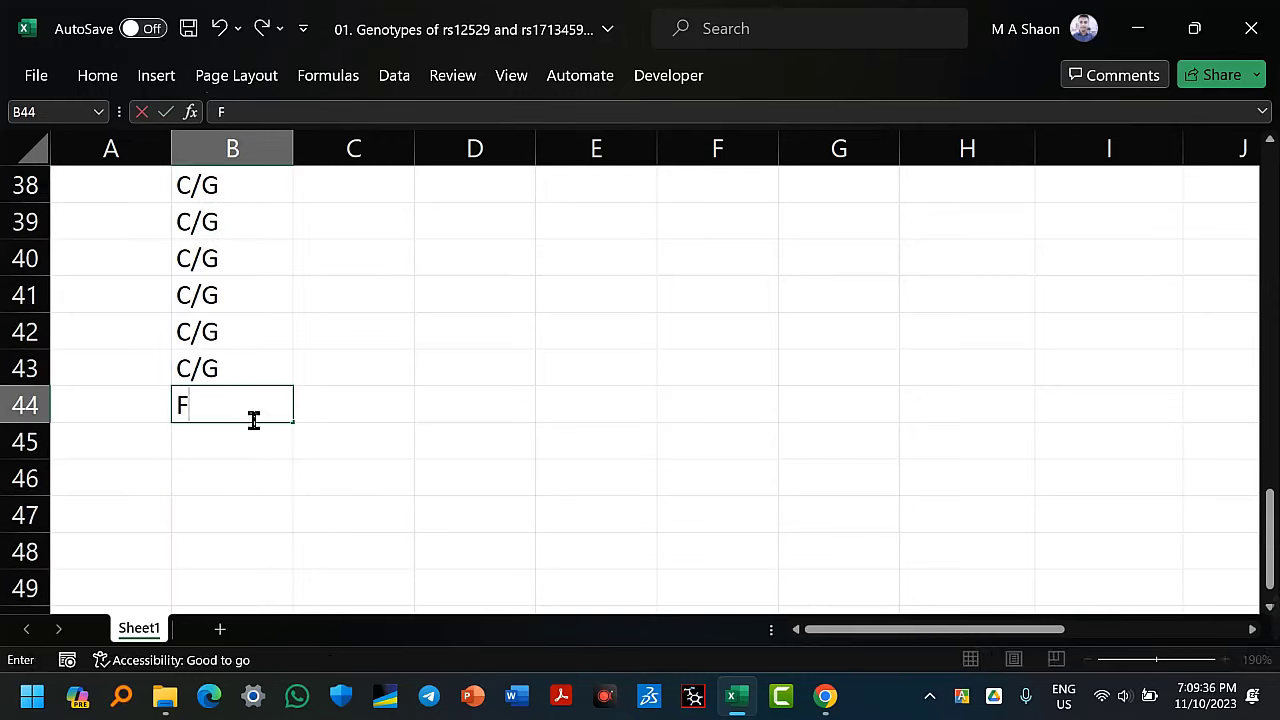
pyautogui.press('BackSpace')
pyautogui.write('G/G')
pyautogui.press('Return')
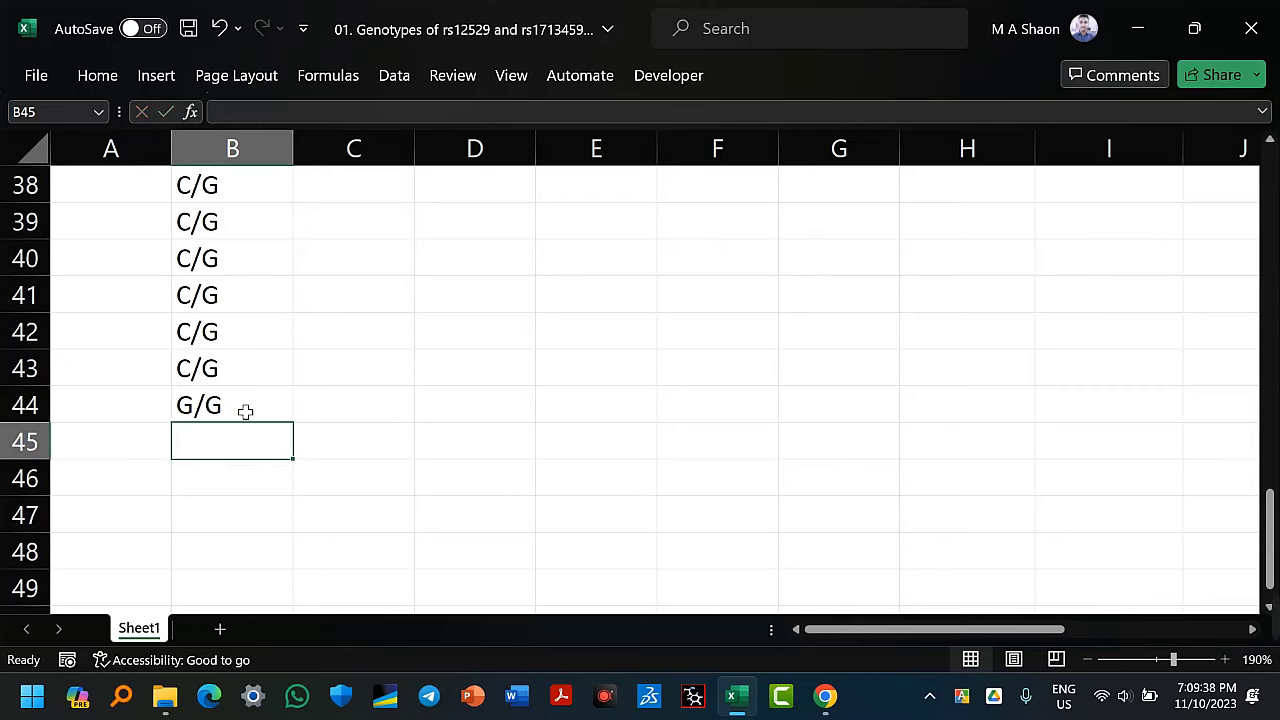
# Check the GG control count in the summary table, calculate 44+33 in scratch cell C44, and clear that cell
pyautogui.click(245, 411)
pyautogui.scroll(12, 680, 474)
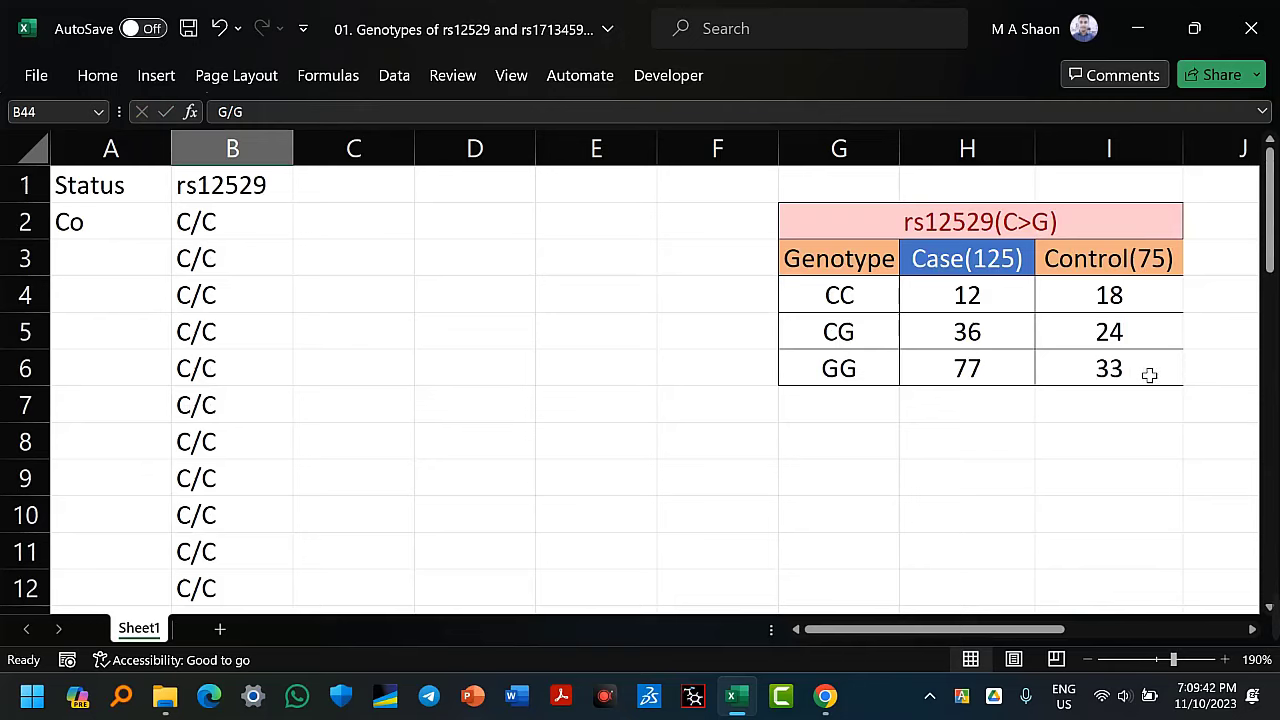
pyautogui.scroll(-5, 1150, 377)
pyautogui.scroll(-8, 1152, 377)
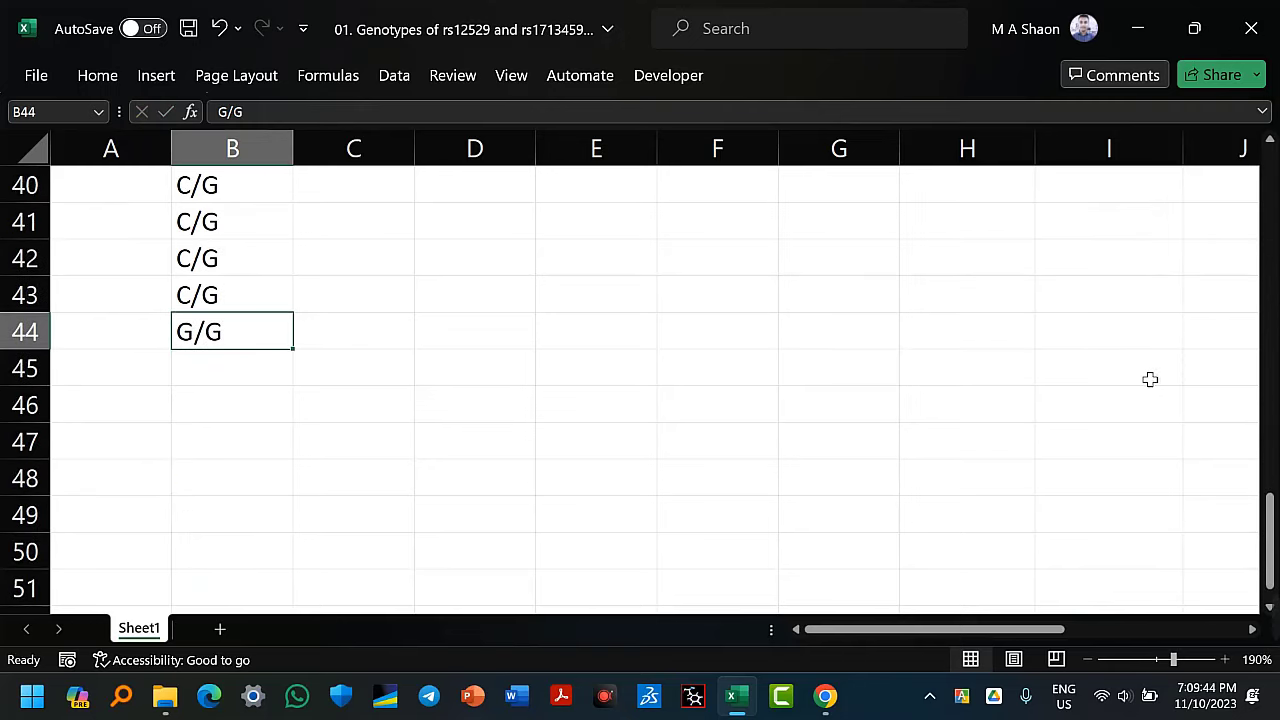
pyautogui.click(215, 384)
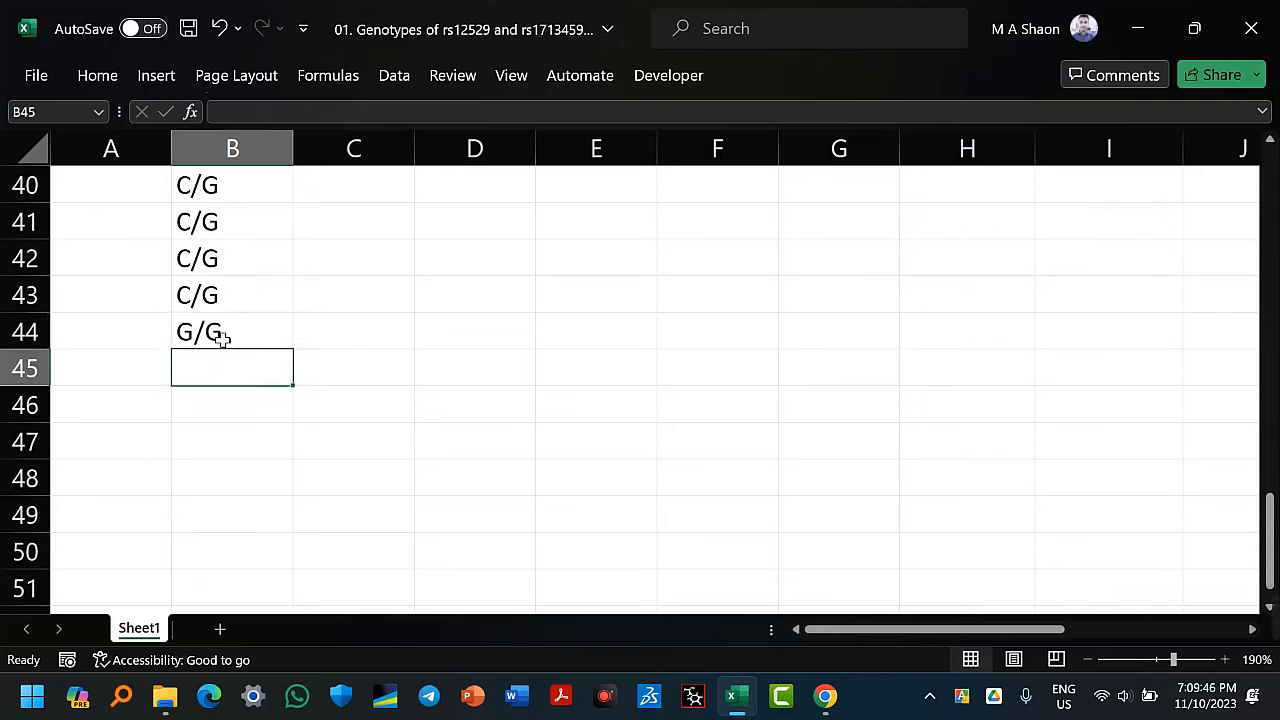
pyautogui.click(220, 338)
pyautogui.click(350, 330)
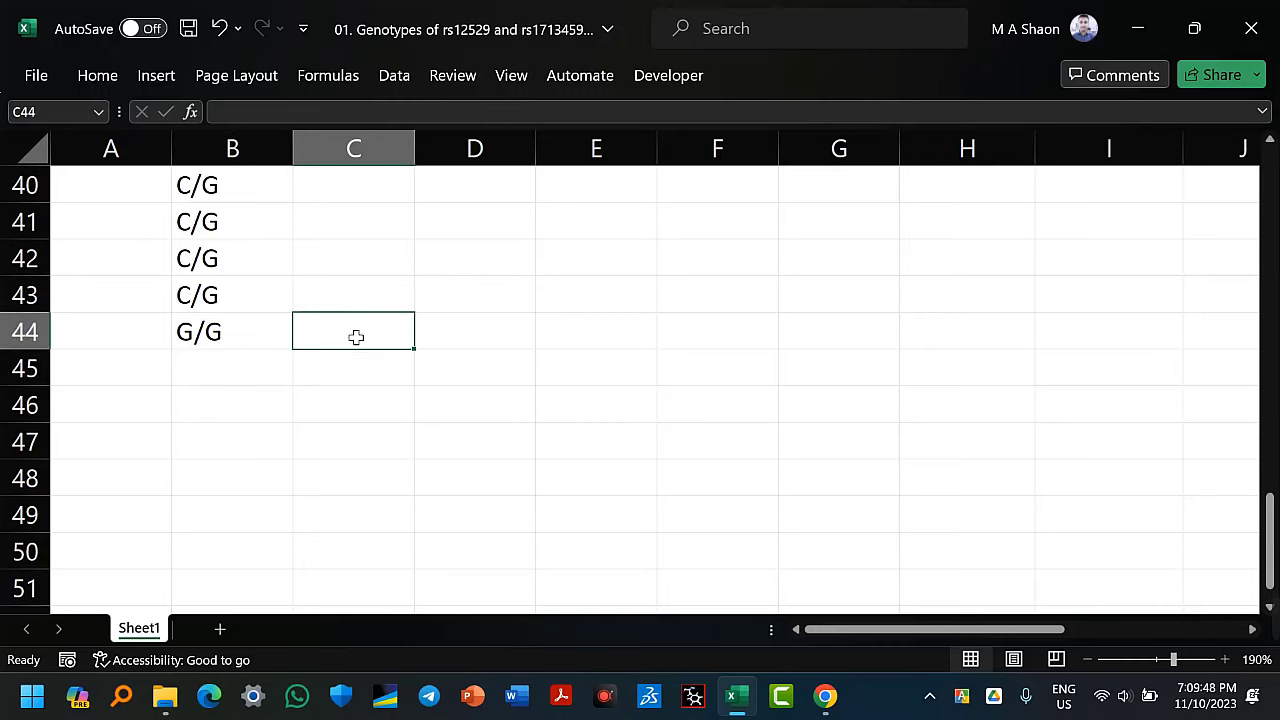
pyautogui.write('=44+')
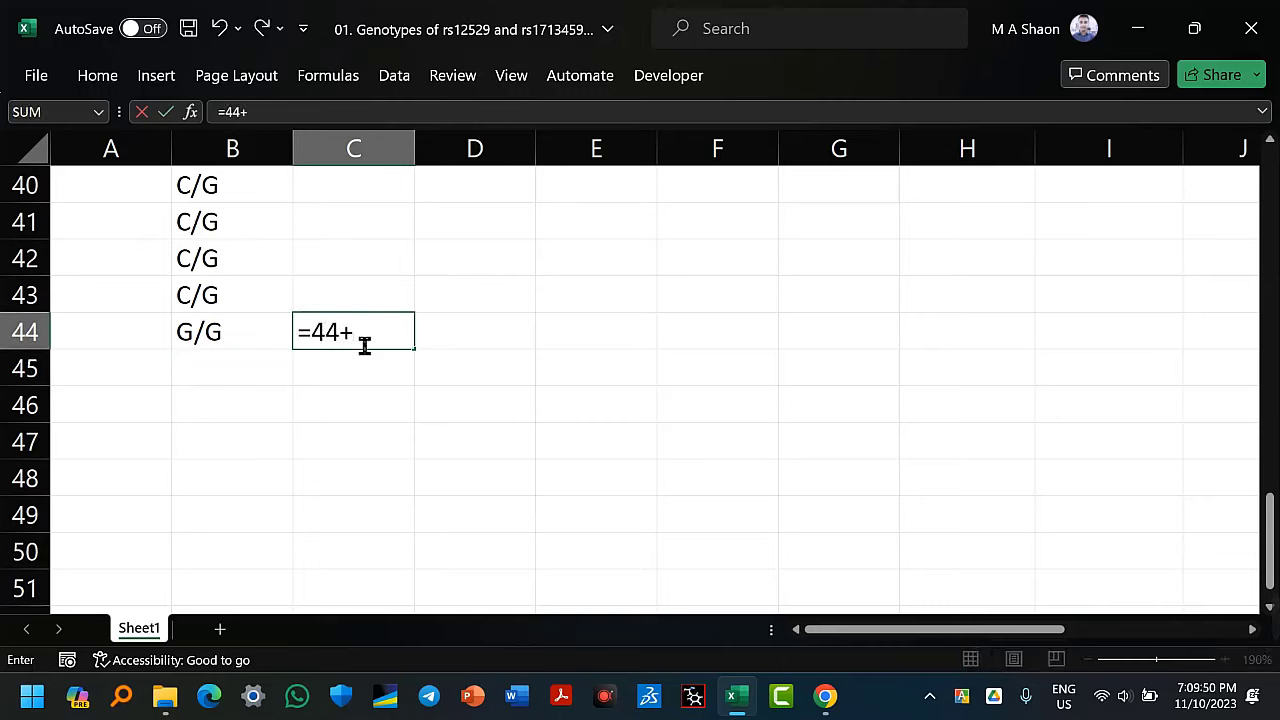
pyautogui.write('33')
pyautogui.press('Return')
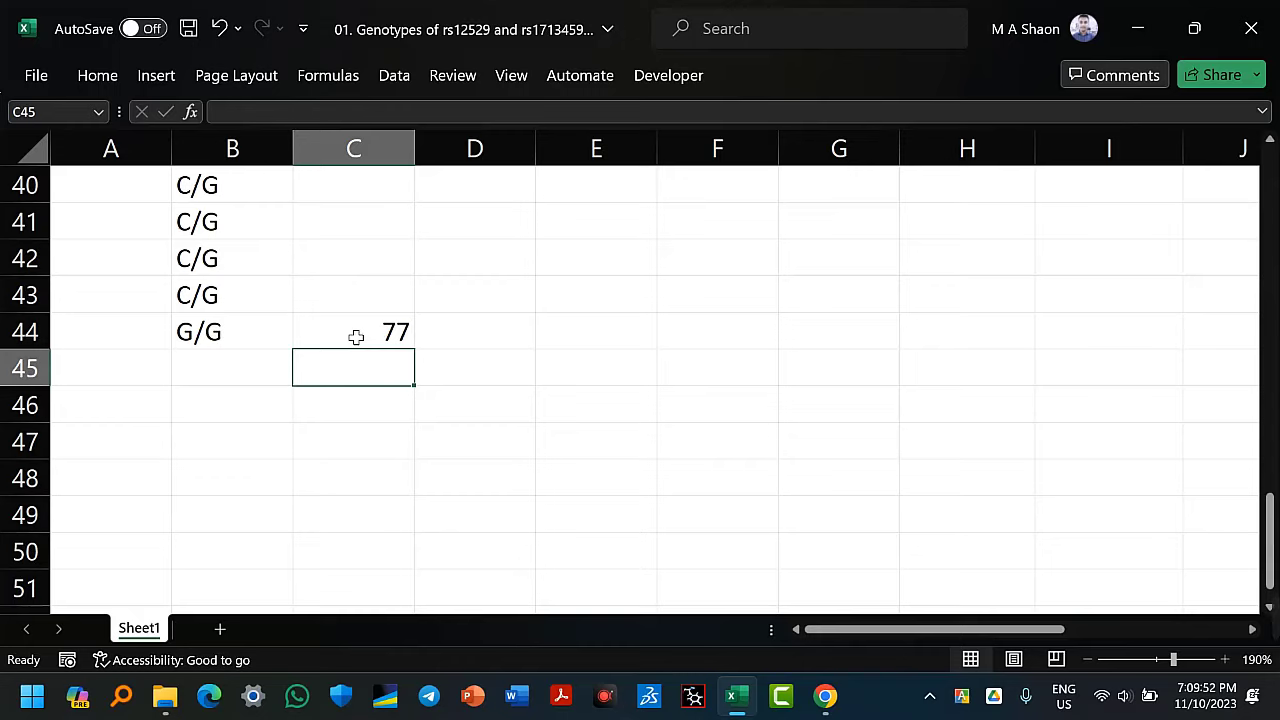
pyautogui.click(356, 337)
pyautogui.press('Delete')
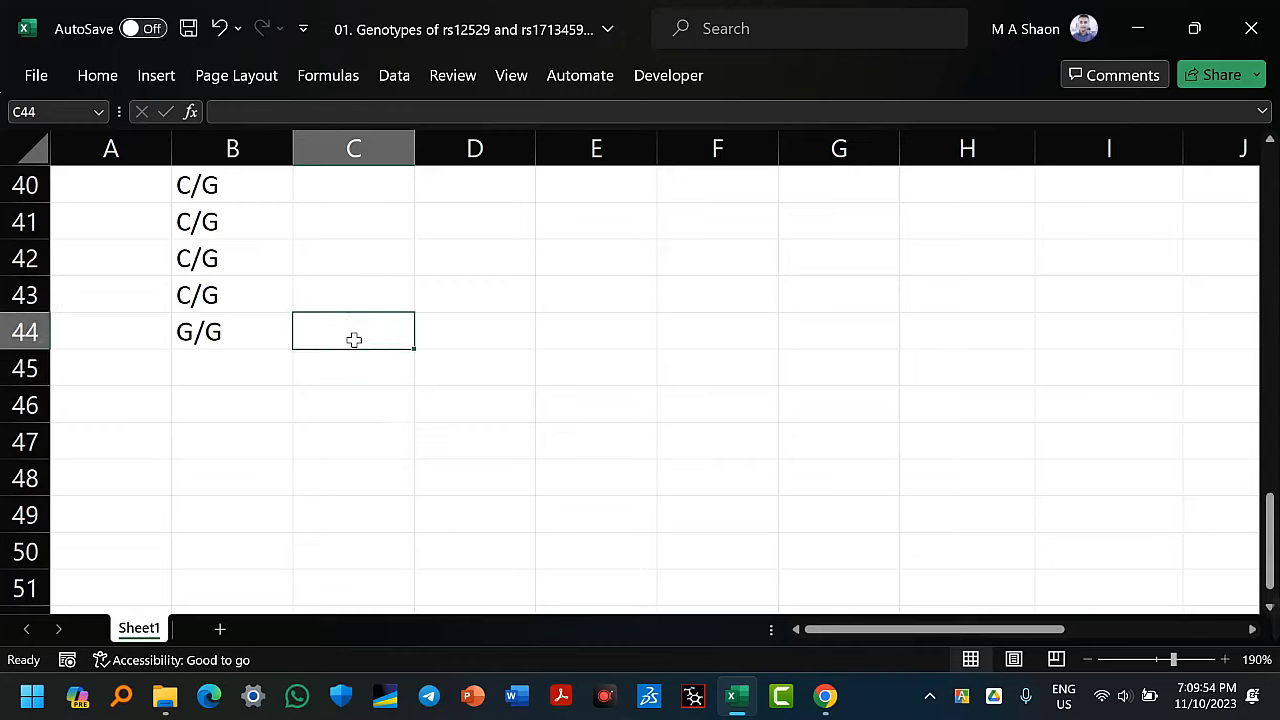
# Fill the G/G genotype from B44 down column B through row 76 for the 33 controls
pyautogui.click(268, 337)
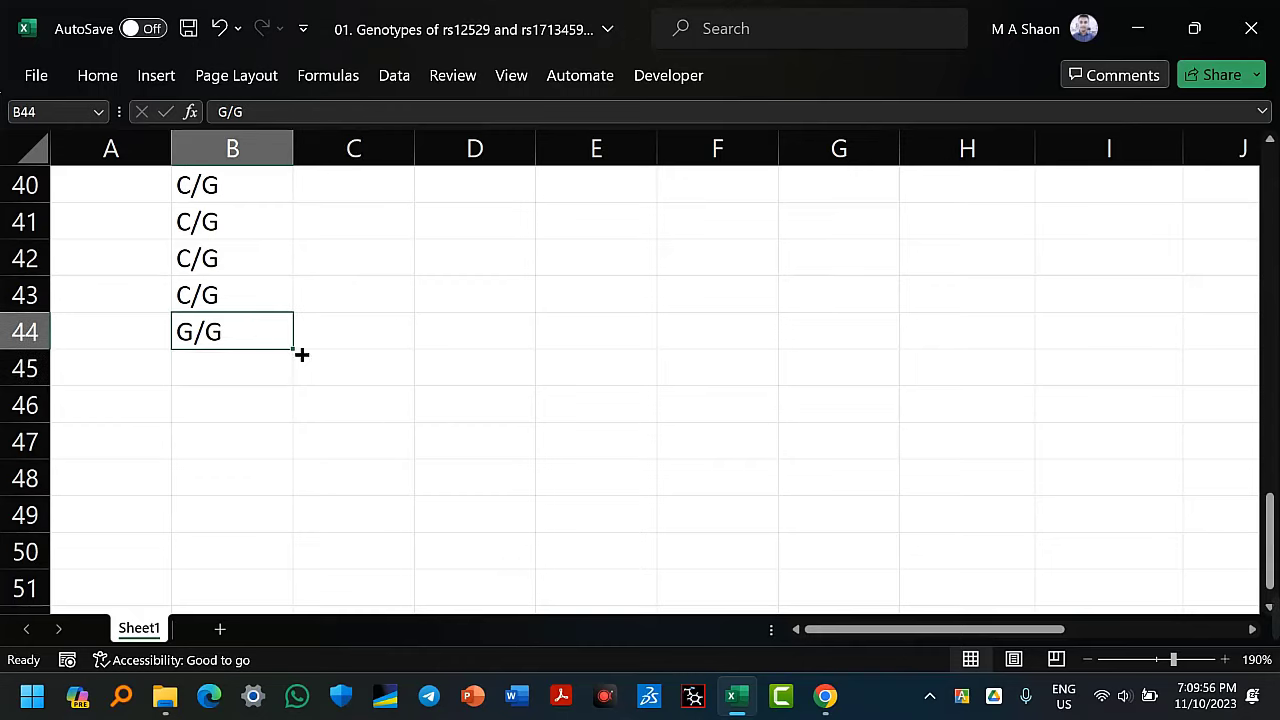
pyautogui.moveTo(301, 354); pyautogui.dragTo(272, 645)
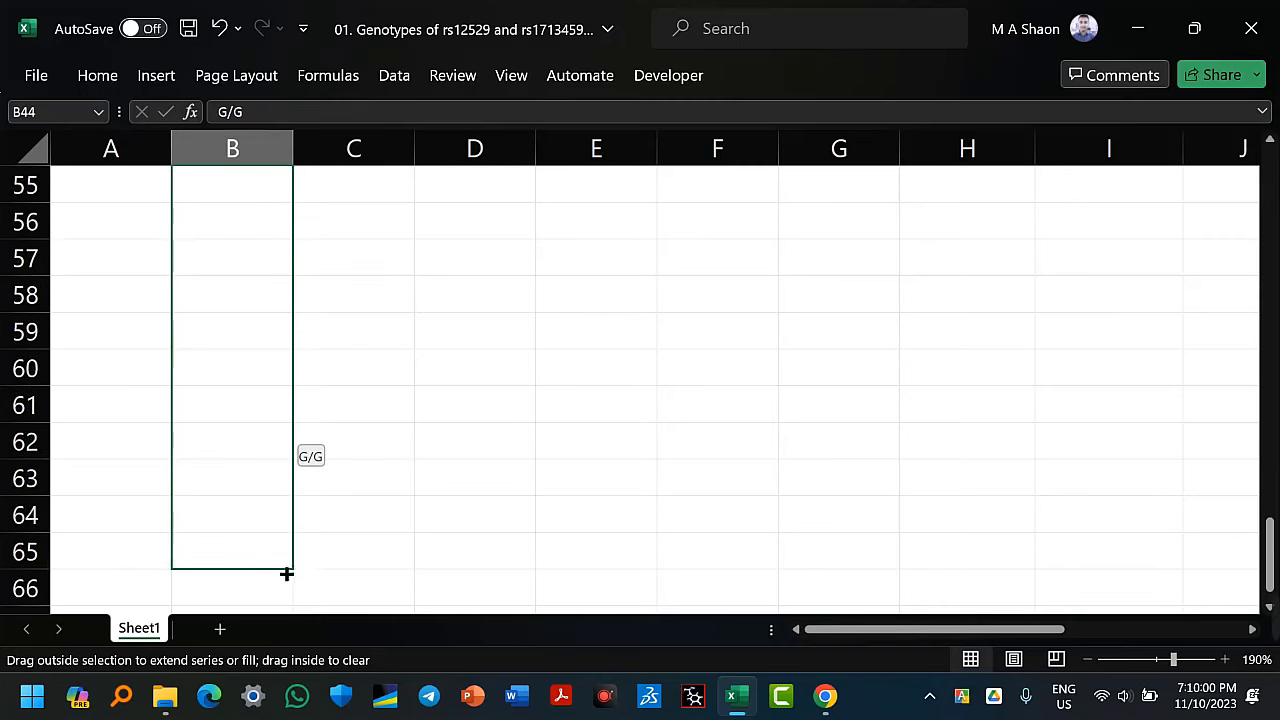
pyautogui.moveTo(286, 573)
pyautogui.mouseDown()
pyautogui.moveTo(290, 600)
pyautogui.moveTo(297, 526)
pyautogui.moveTo(293, 628)
pyautogui.moveTo(287, 347)
pyautogui.moveTo(277, 606)
pyautogui.moveTo(272, 530)
pyautogui.moveTo(279, 590)
pyautogui.mouseUp()
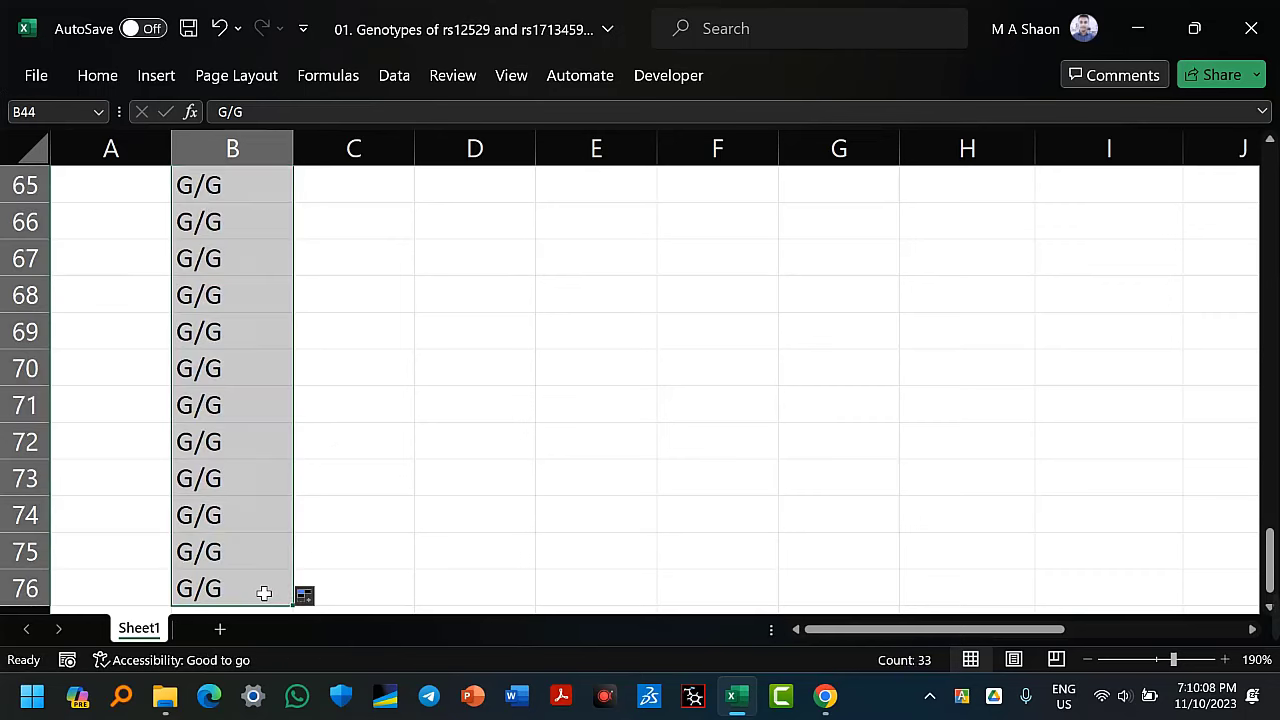
# Review the control total in the summary table and the Status and rs12529 column headings
pyautogui.scroll(20, 240, 474)
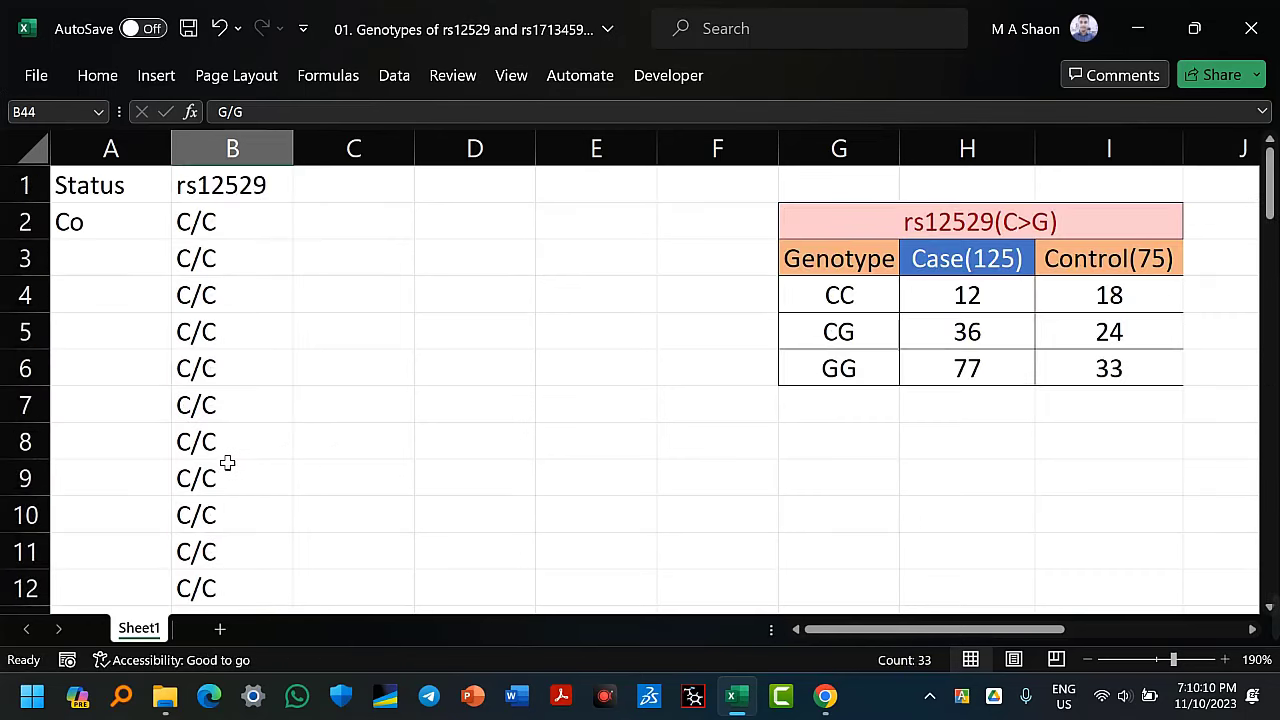
pyautogui.click(1160, 262)
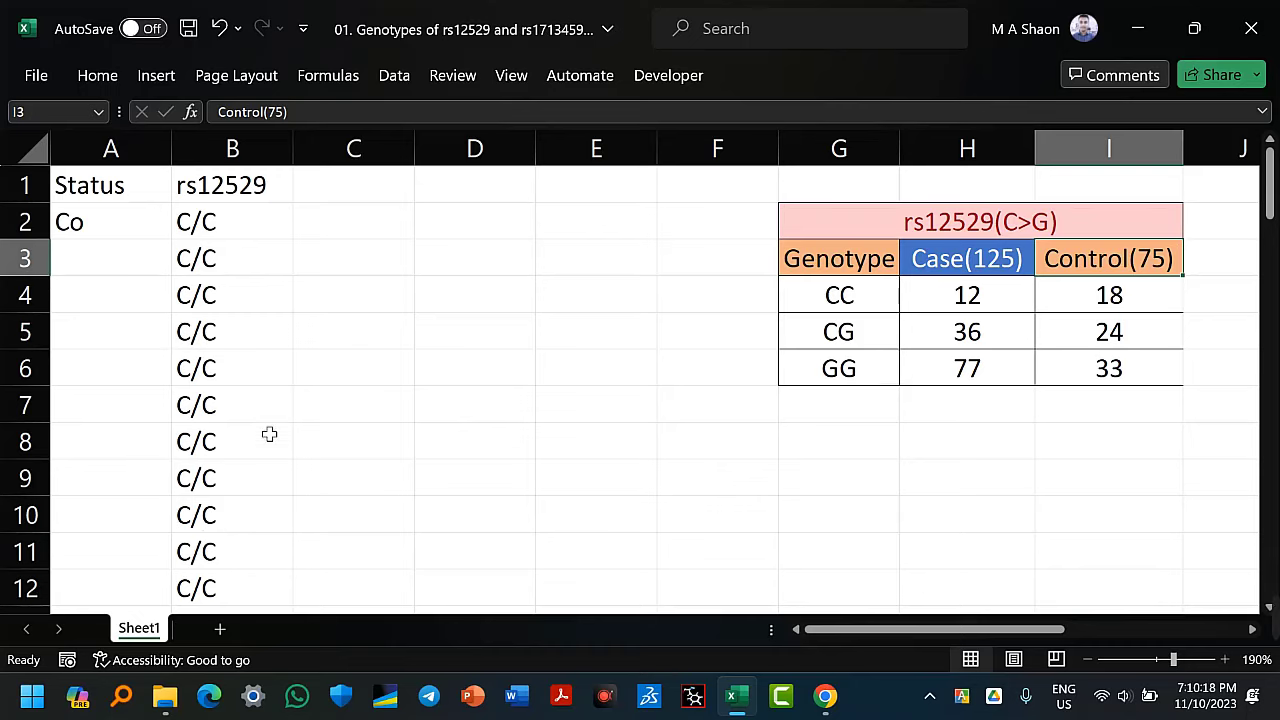
pyautogui.click(262, 186)
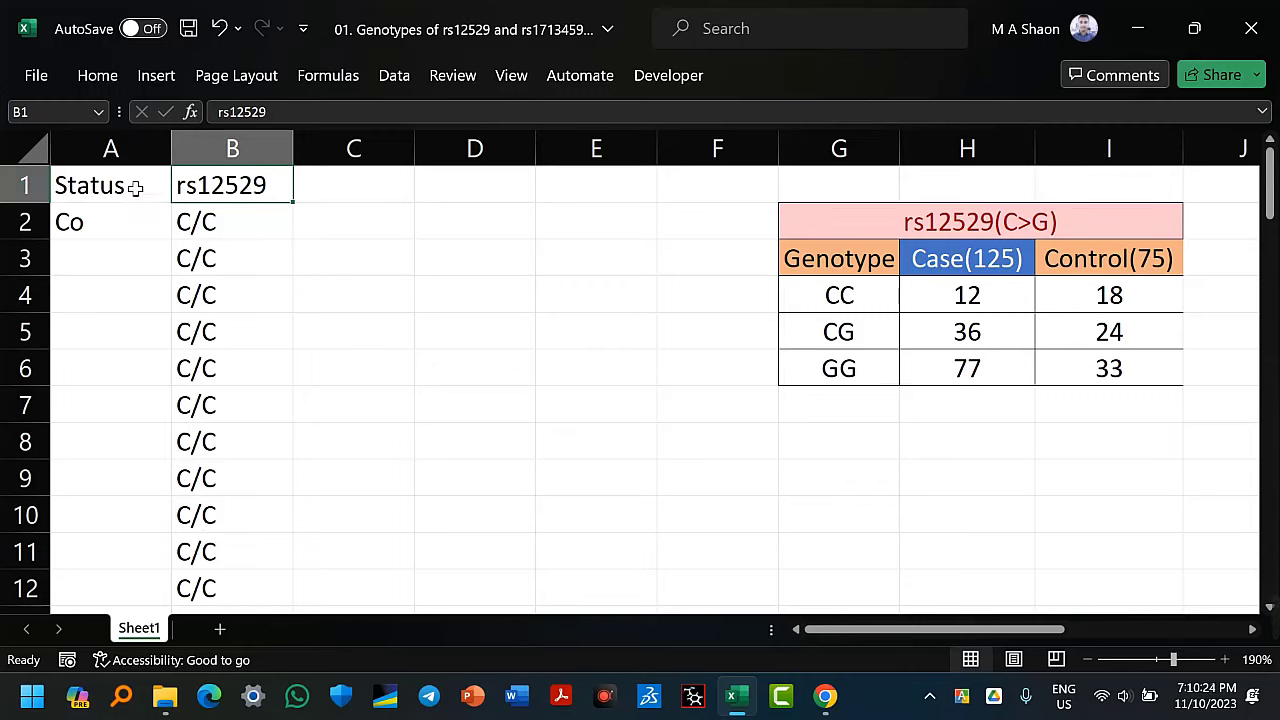
pyautogui.moveTo(133, 188); pyautogui.dragTo(177, 186)
pyautogui.click(180, 195)
pyautogui.click(166, 188)
pyautogui.click(262, 190)
# Fill the Co status from A2 down column A through row 76 for all 75 controls
pyautogui.click(104, 237)
pyautogui.moveTo(176, 250); pyautogui.dragTo(157, 543)
pyautogui.scroll(-1, 318, 566)
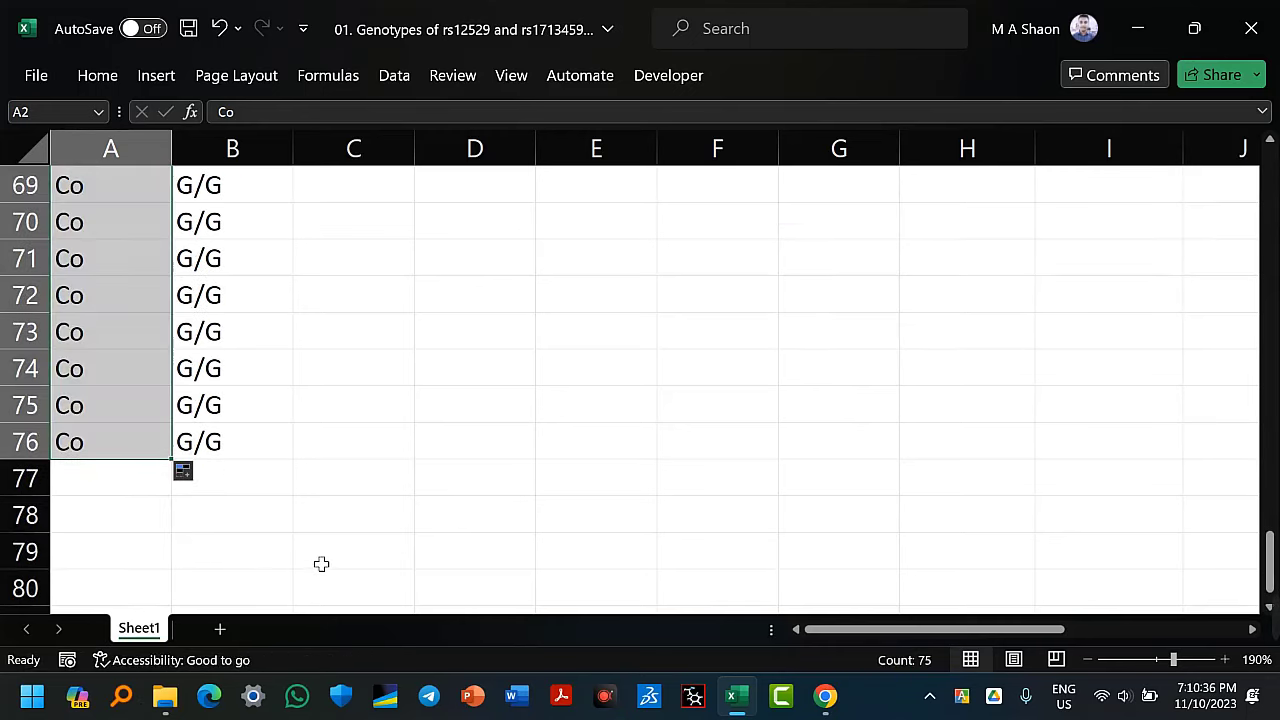
# Enter Ca as the status in A77 for the first case
pyautogui.click(124, 481)
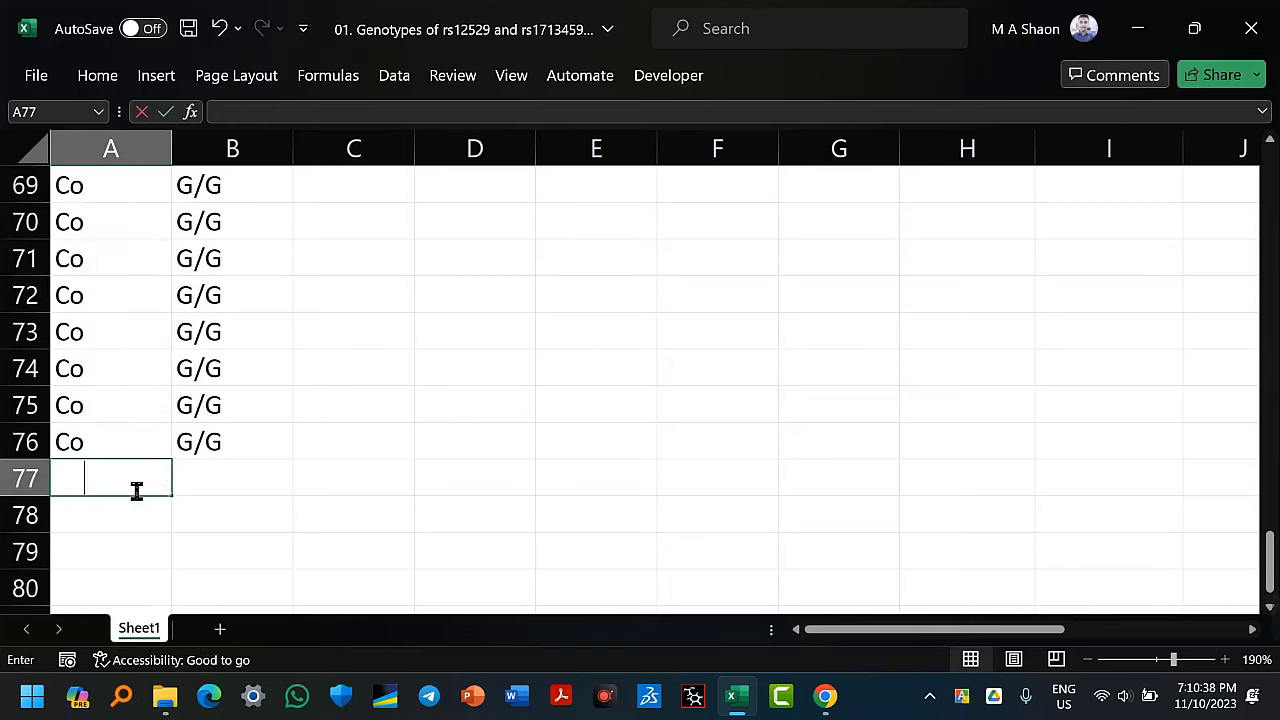
pyautogui.write('Ca')
pyautogui.press('Return')
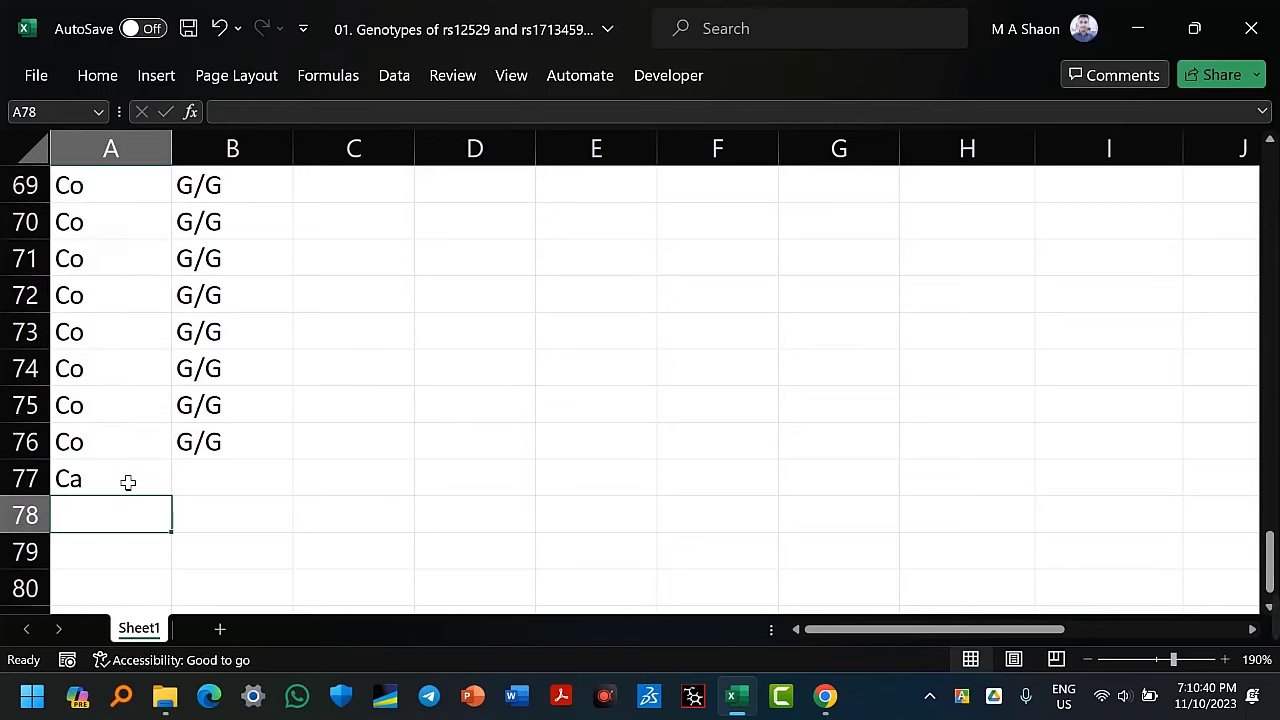
pyautogui.click(128, 482)
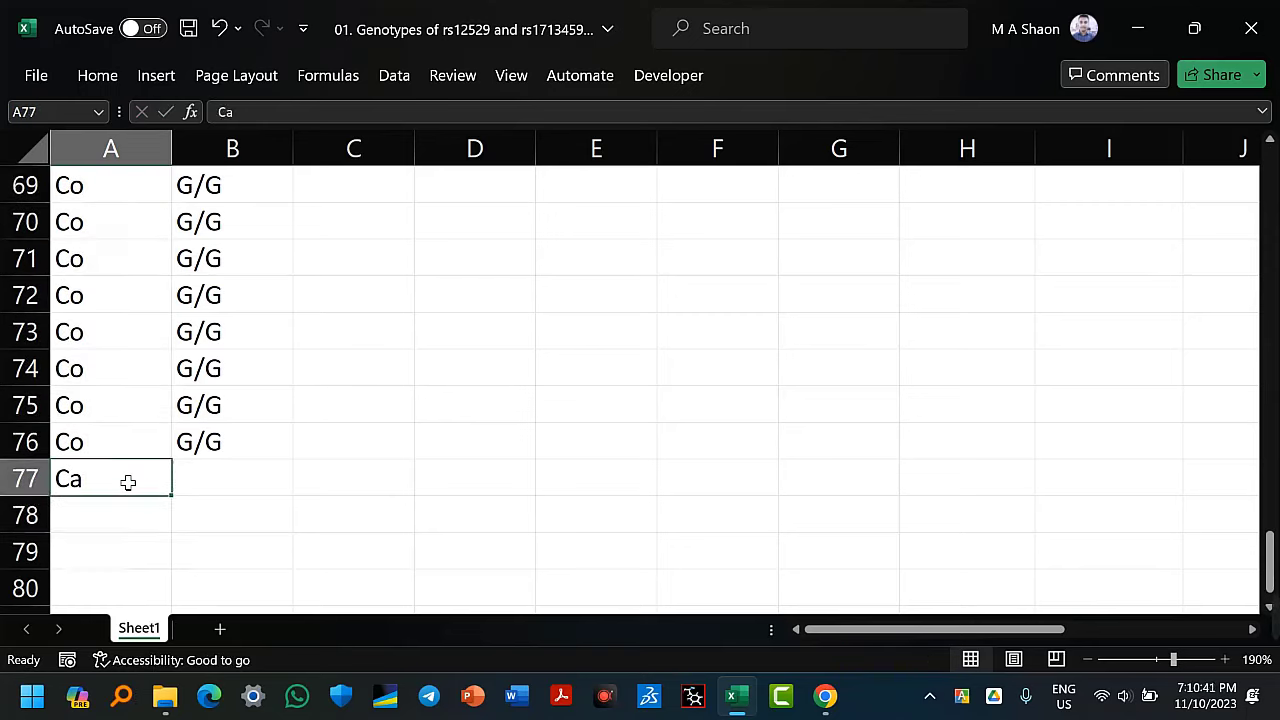
# Select B77 for the first case genotype and check the CC case count in the summary table
pyautogui.click(232, 481)
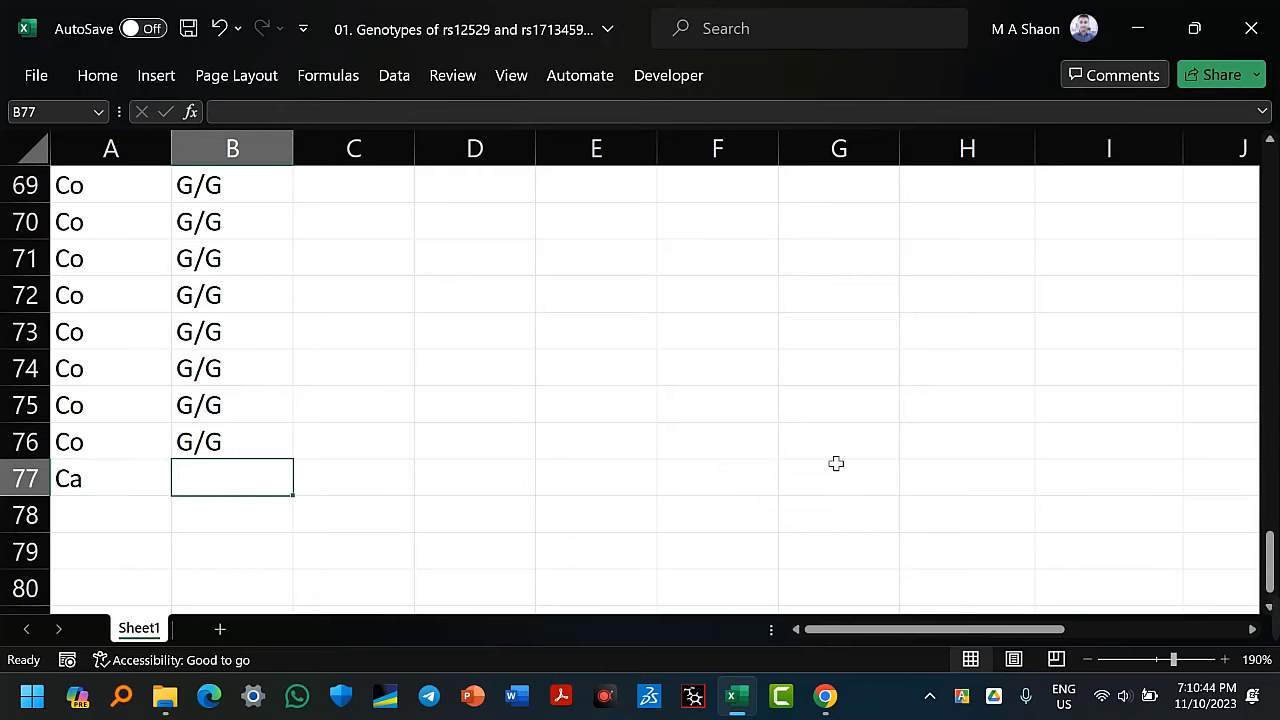
pyautogui.scroll(7, 876, 453)
pyautogui.scroll(15, 876, 453)
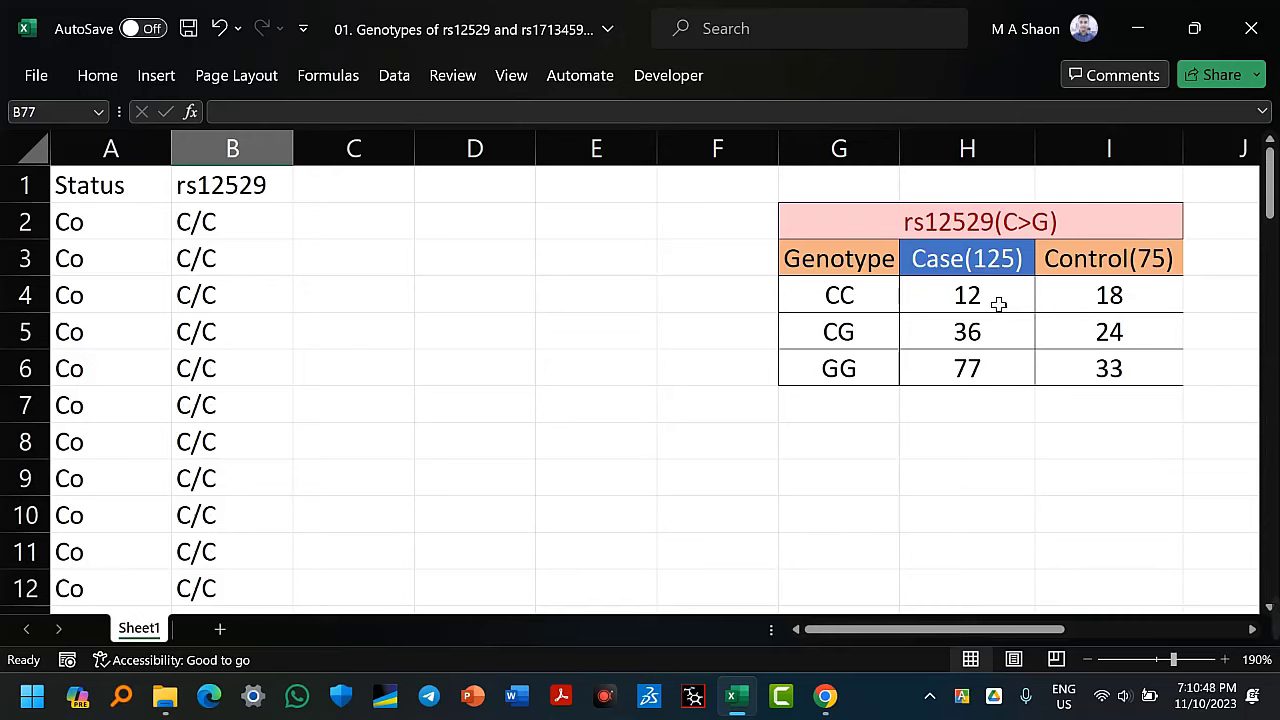
pyautogui.scroll(-20, 998, 304)
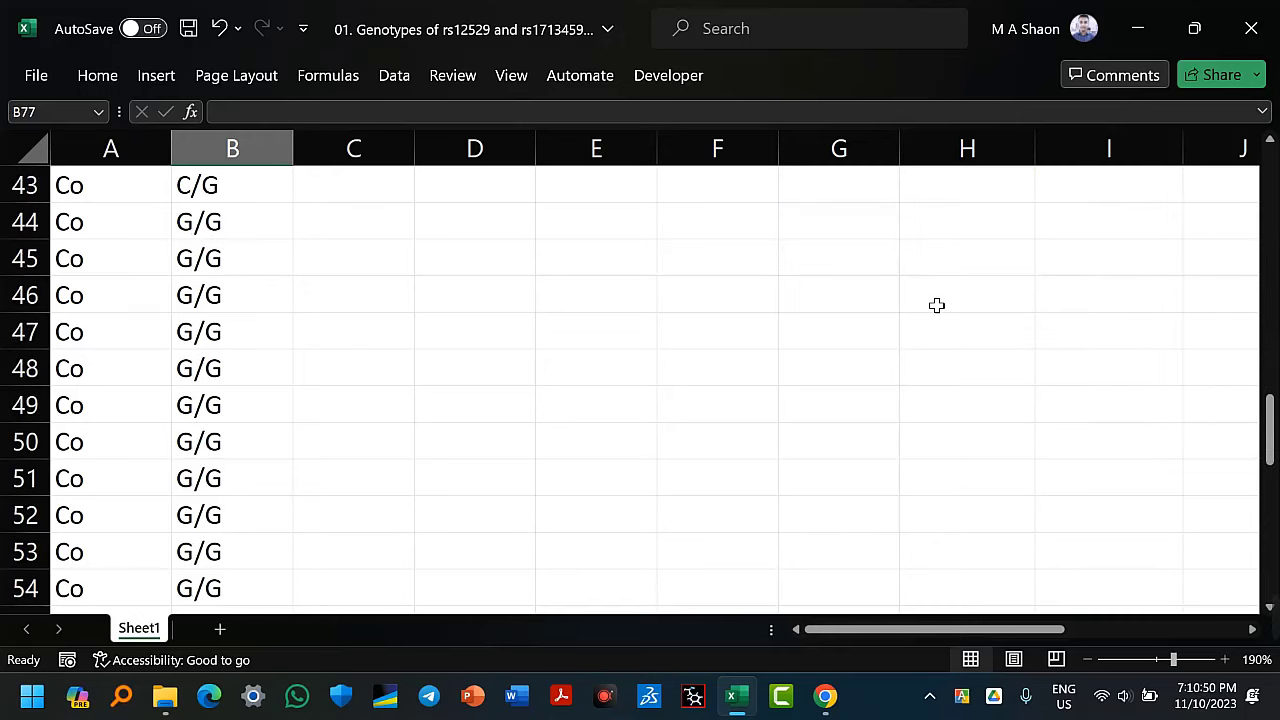
pyautogui.scroll(-2, 919, 318)
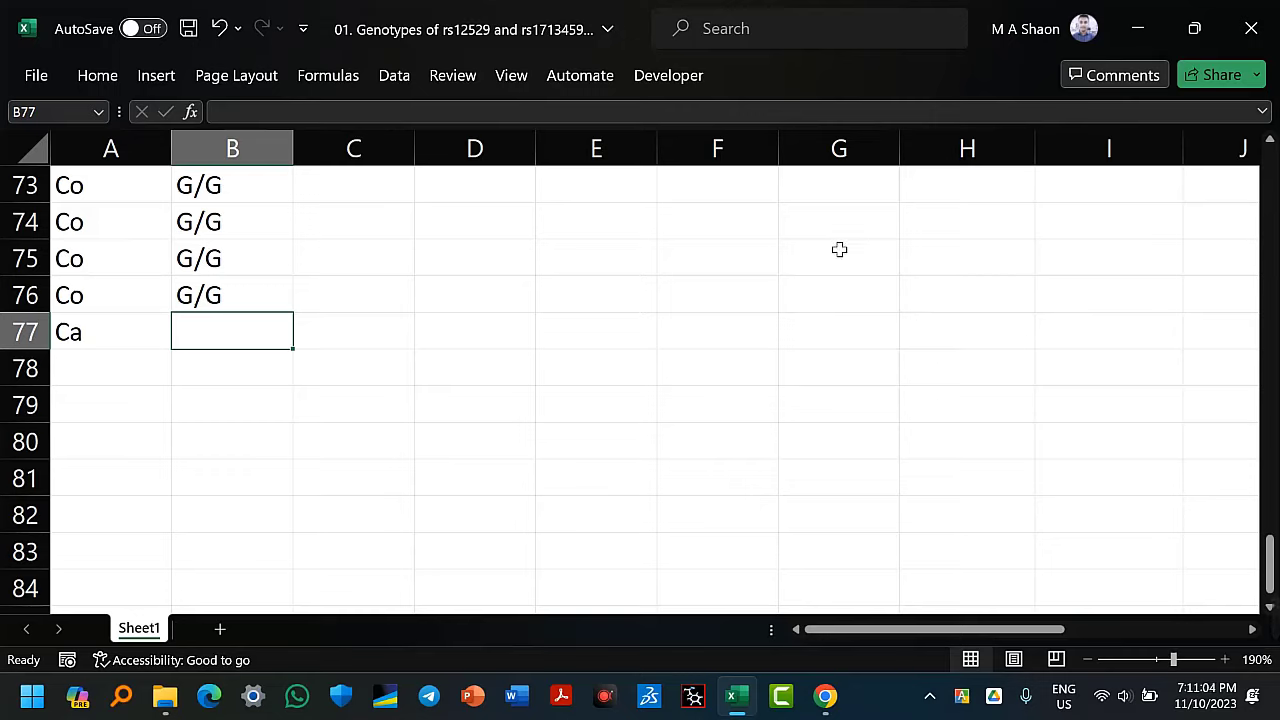
# Enter C/C as the genotype in B77 and fill it down through B88 for the 12 CC cases
pyautogui.write('C/')
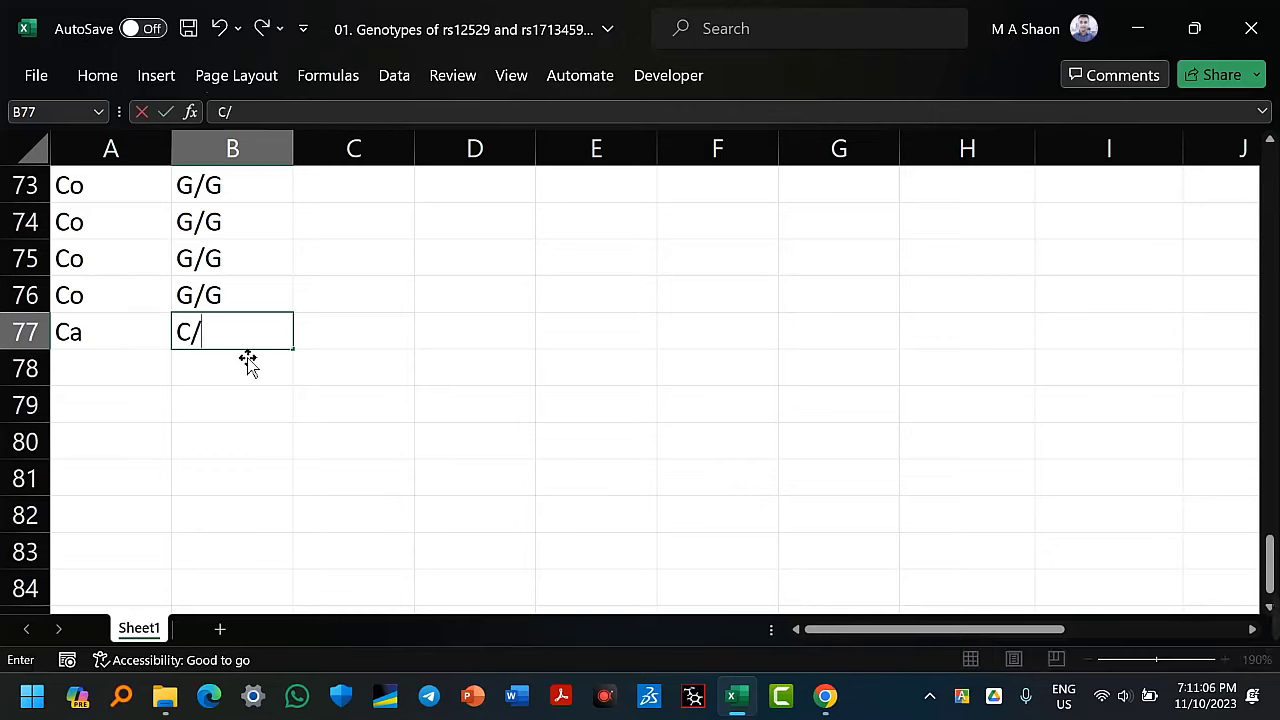
pyautogui.write('C')
pyautogui.press('Return')
pyautogui.click(243, 337)
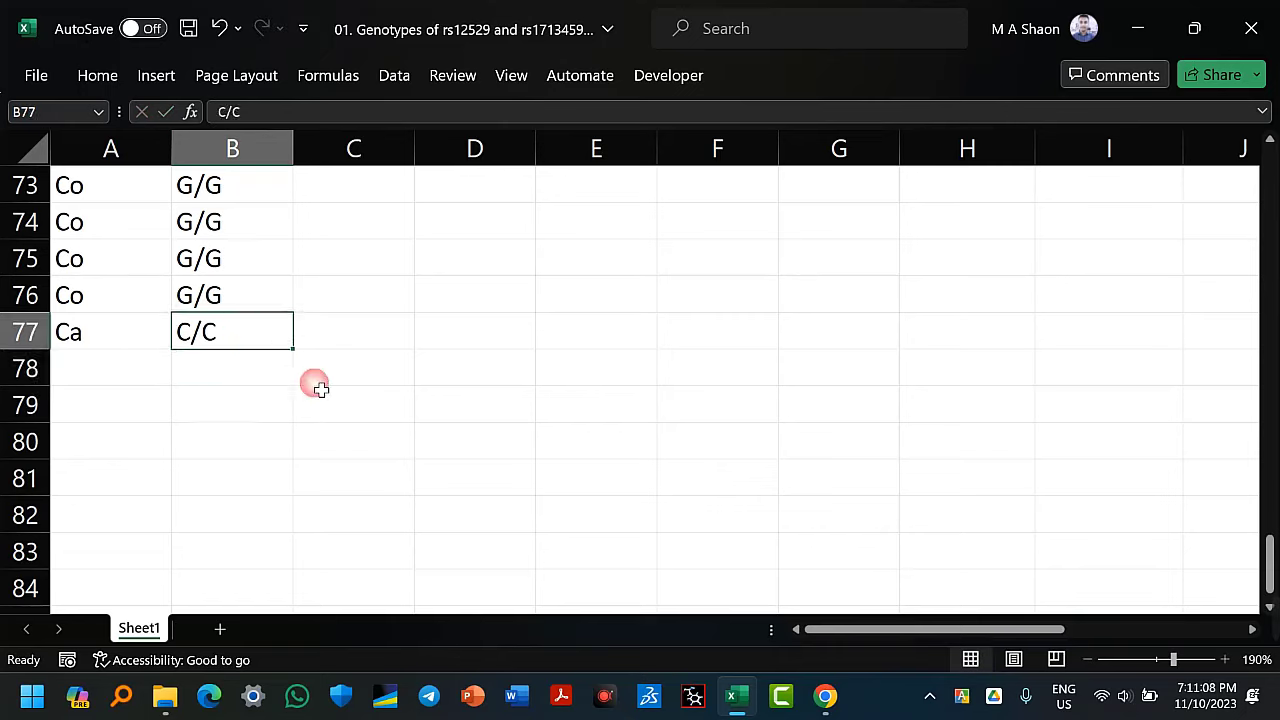
pyautogui.moveTo(301, 356); pyautogui.dragTo(289, 385)
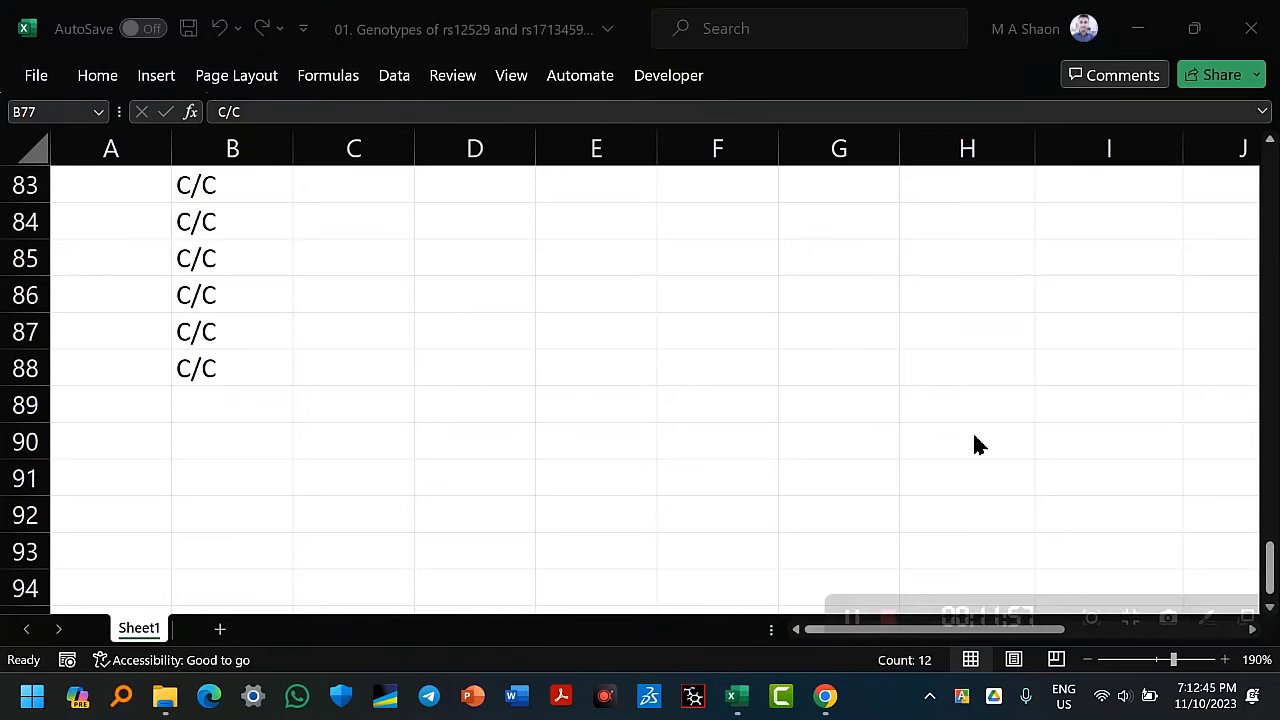
# Check the CG case count in the summary table and select B89 below the filled C/C case genotypes
pyautogui.scroll(3, 196, 368)
pyautogui.scroll(-2, 250, 448)
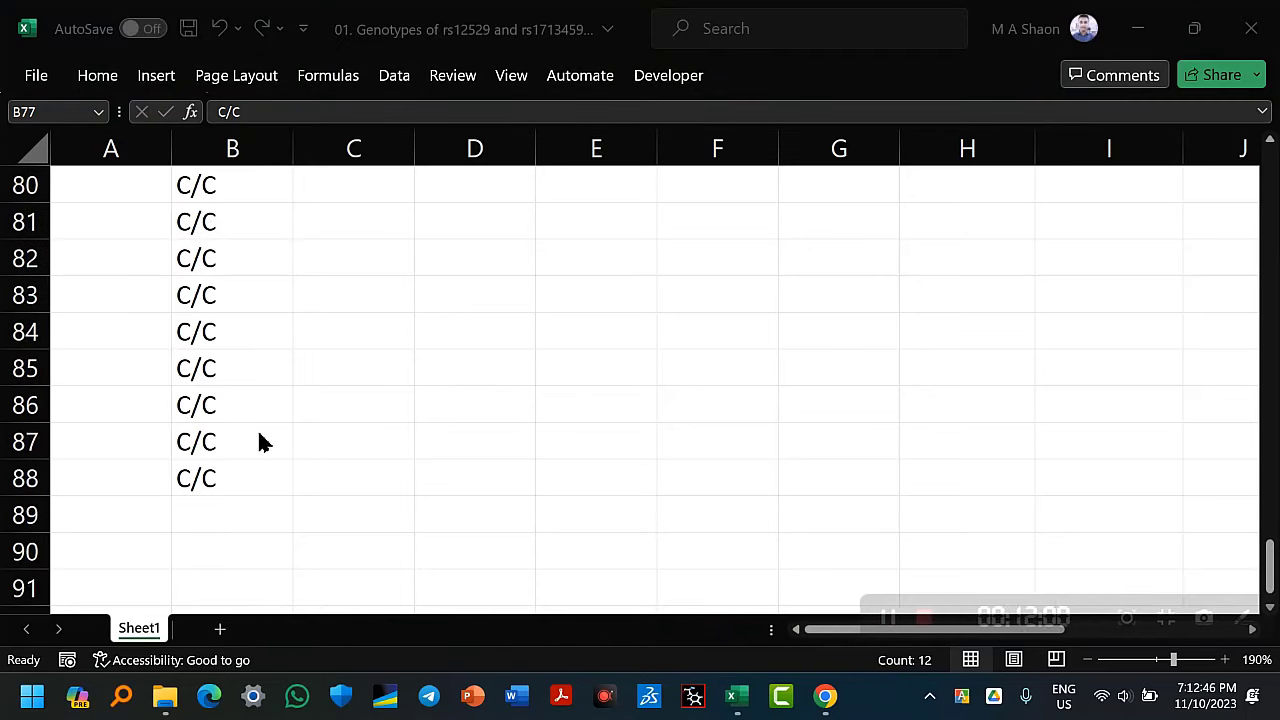
pyautogui.scroll(2, 700, 470)
pyautogui.scroll(20, 1043, 409)
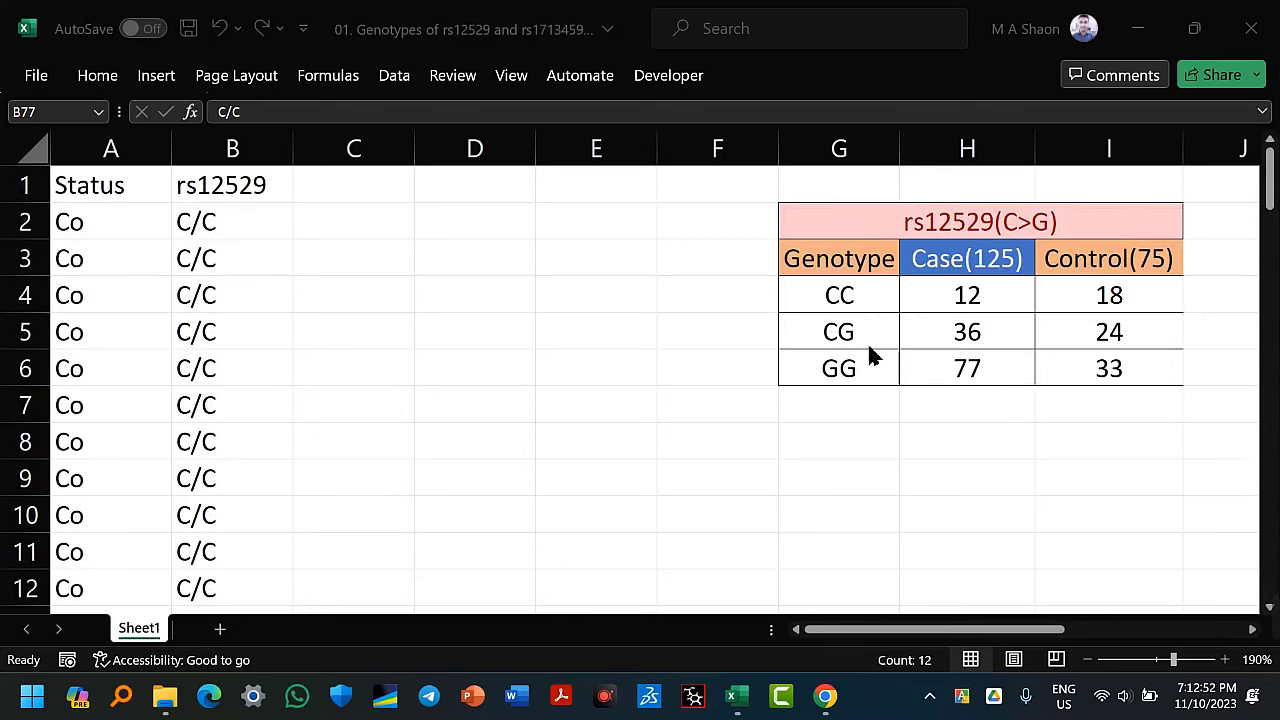
pyautogui.scroll(-6, 760, 478)
pyautogui.scroll(-20, 818, 480)
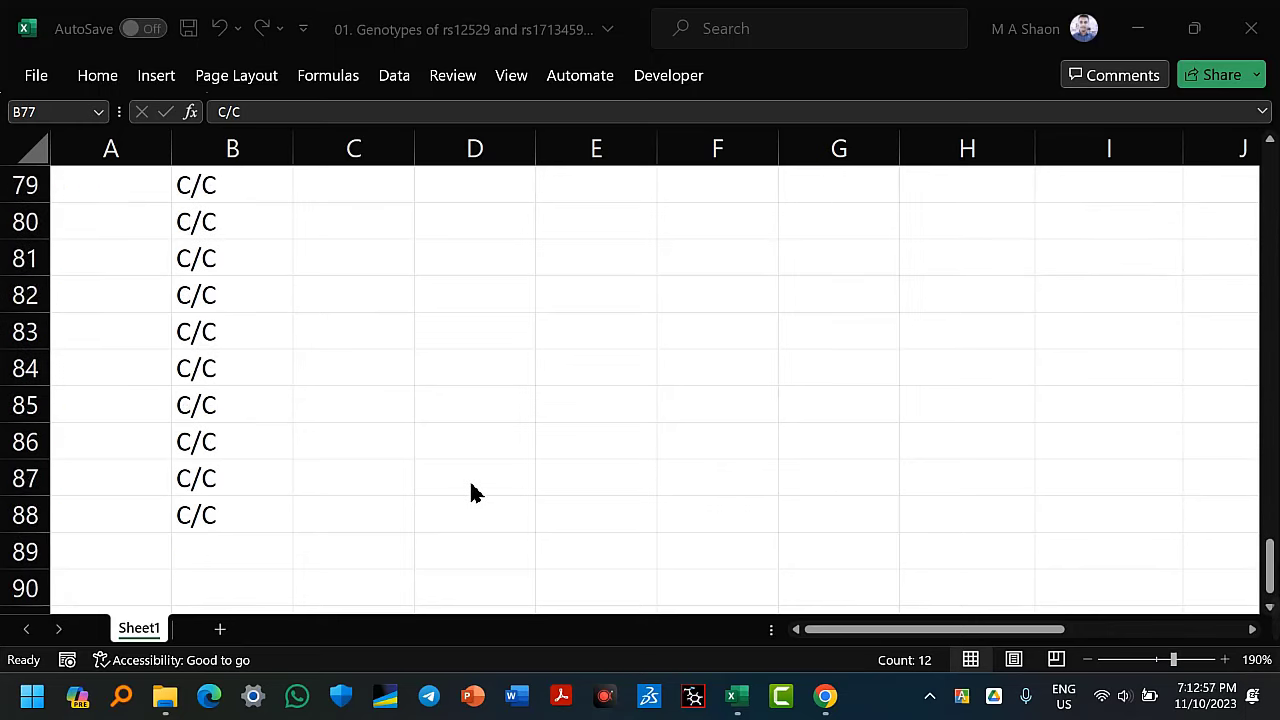
pyautogui.click(203, 553)
pyautogui.click(207, 553)
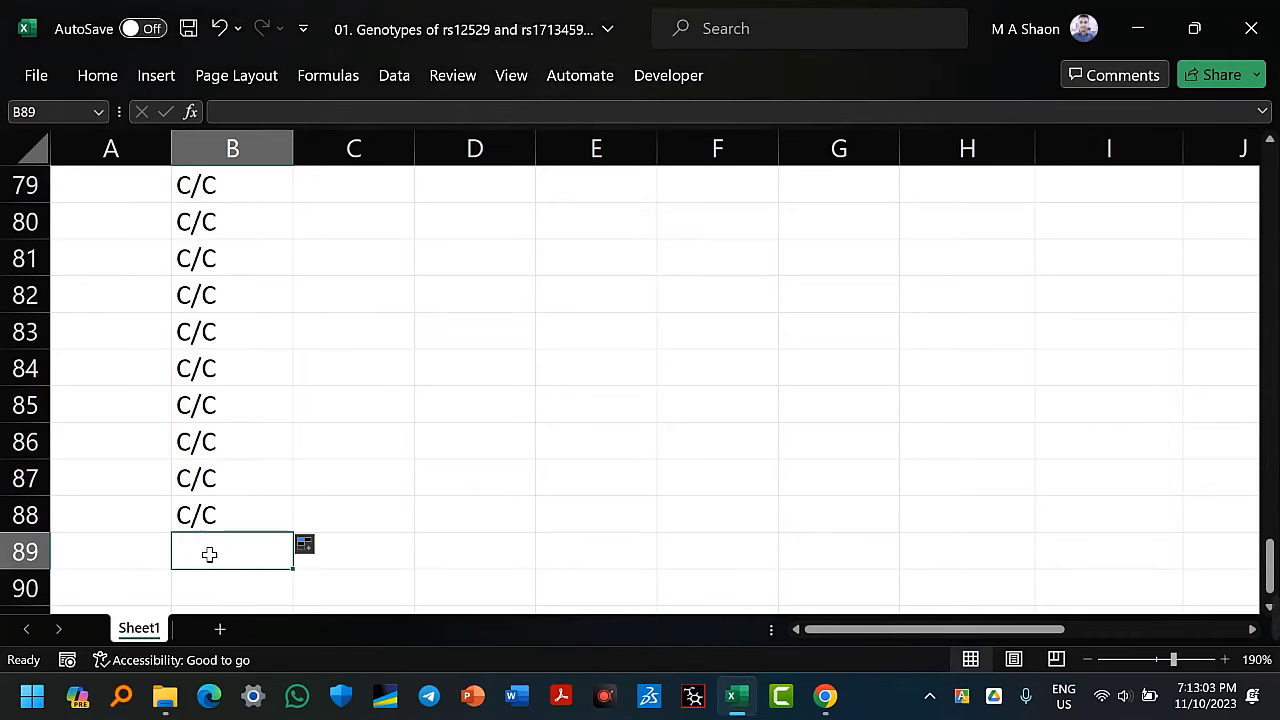
# Enter C/G in B89 and fill it down through B124 for the 36 CG cases
pyautogui.scroll(-3, 209, 554)
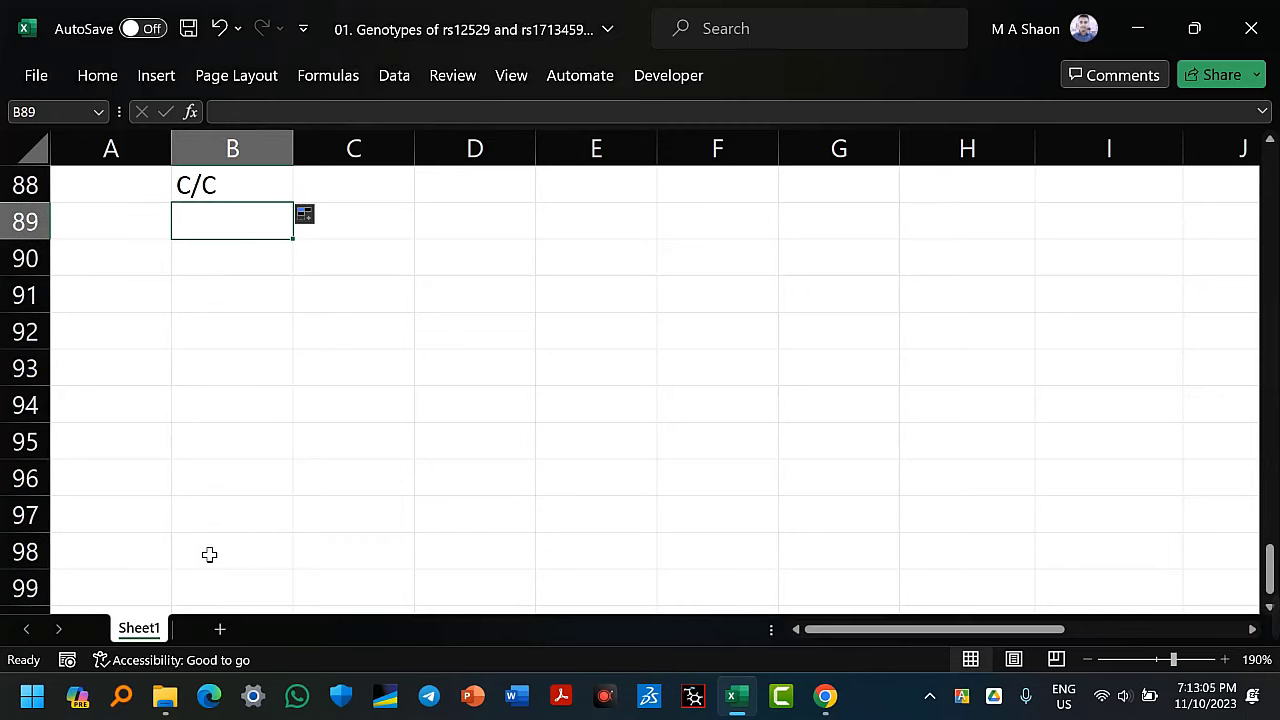
pyautogui.scroll(2, 209, 554)
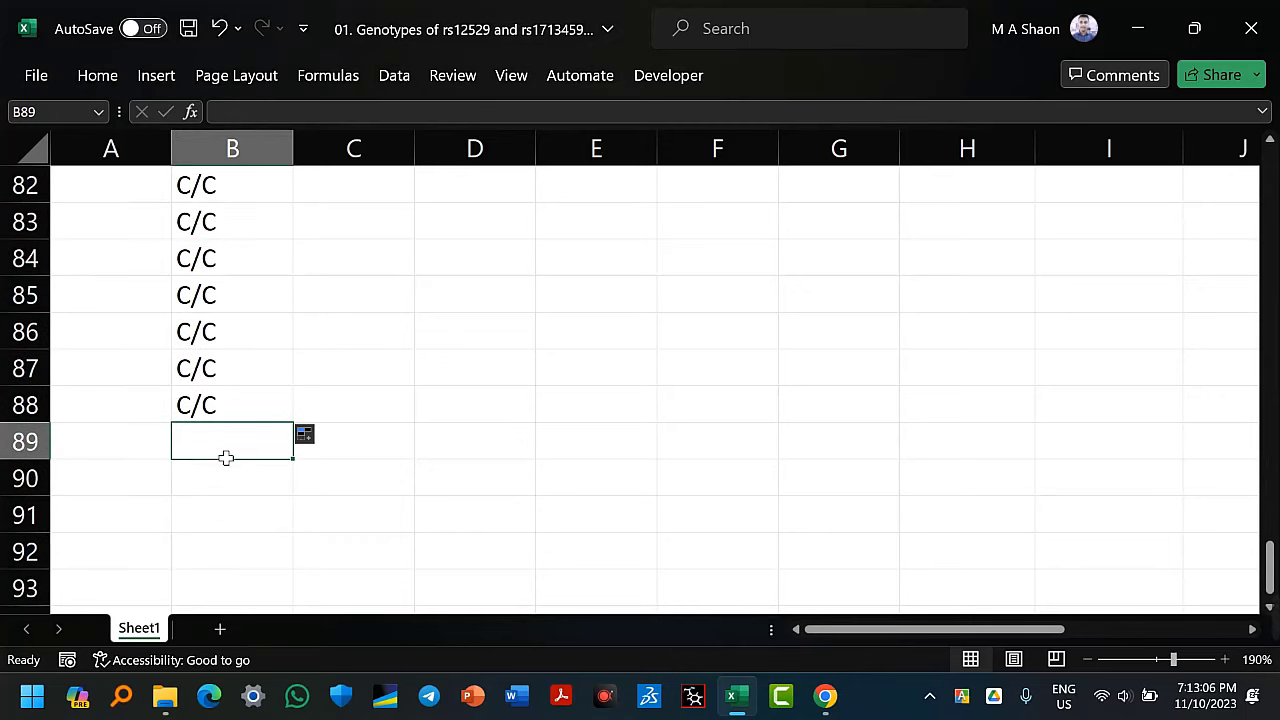
pyautogui.write('C/')
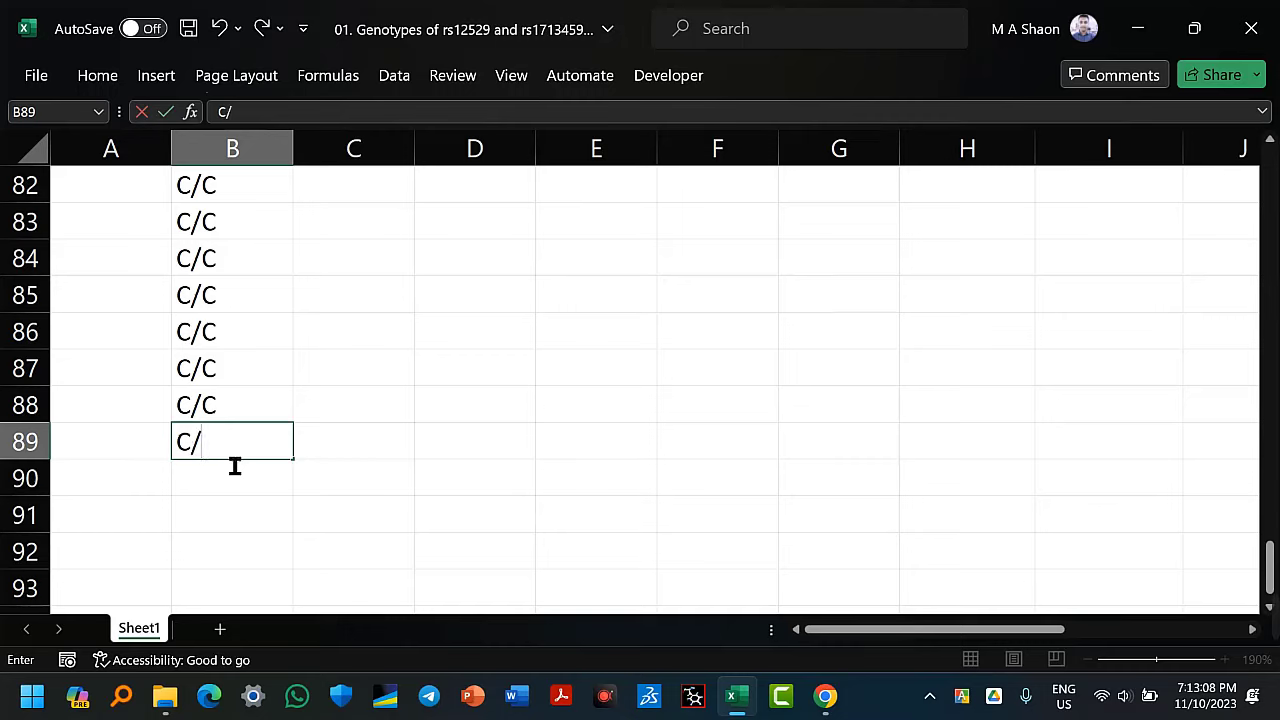
pyautogui.write('G')
pyautogui.press('Return')
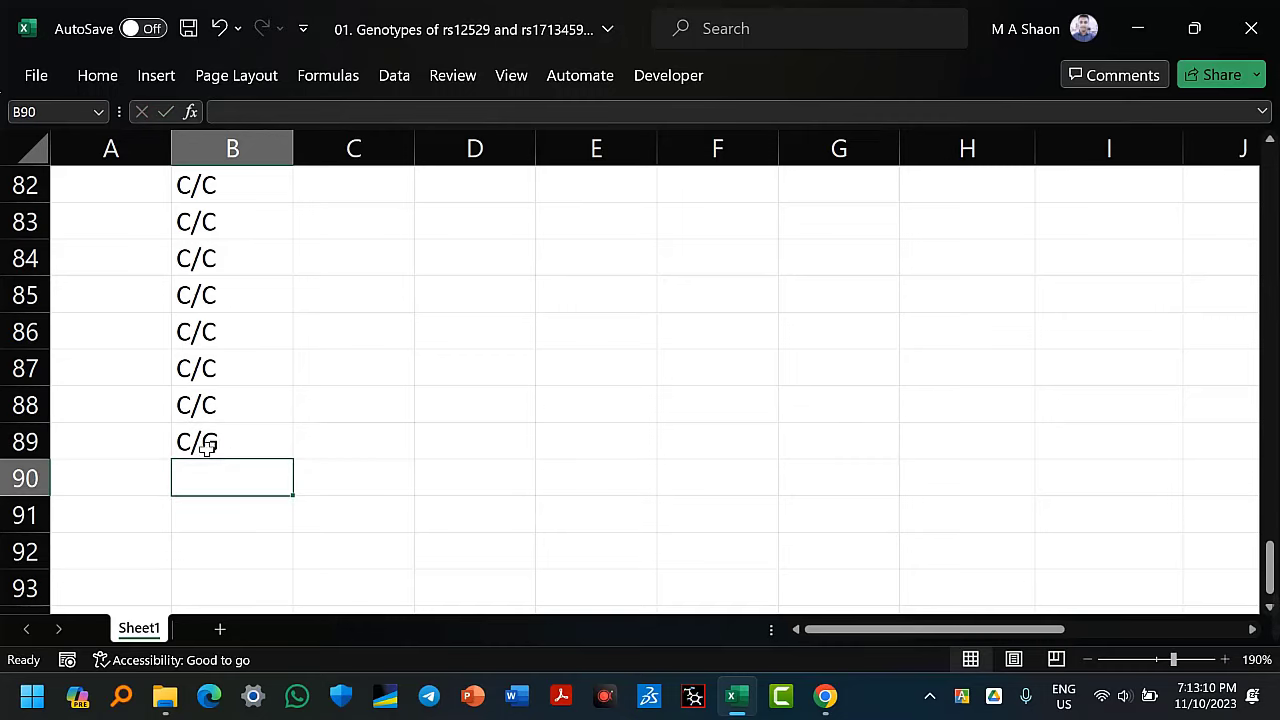
pyautogui.click(273, 452)
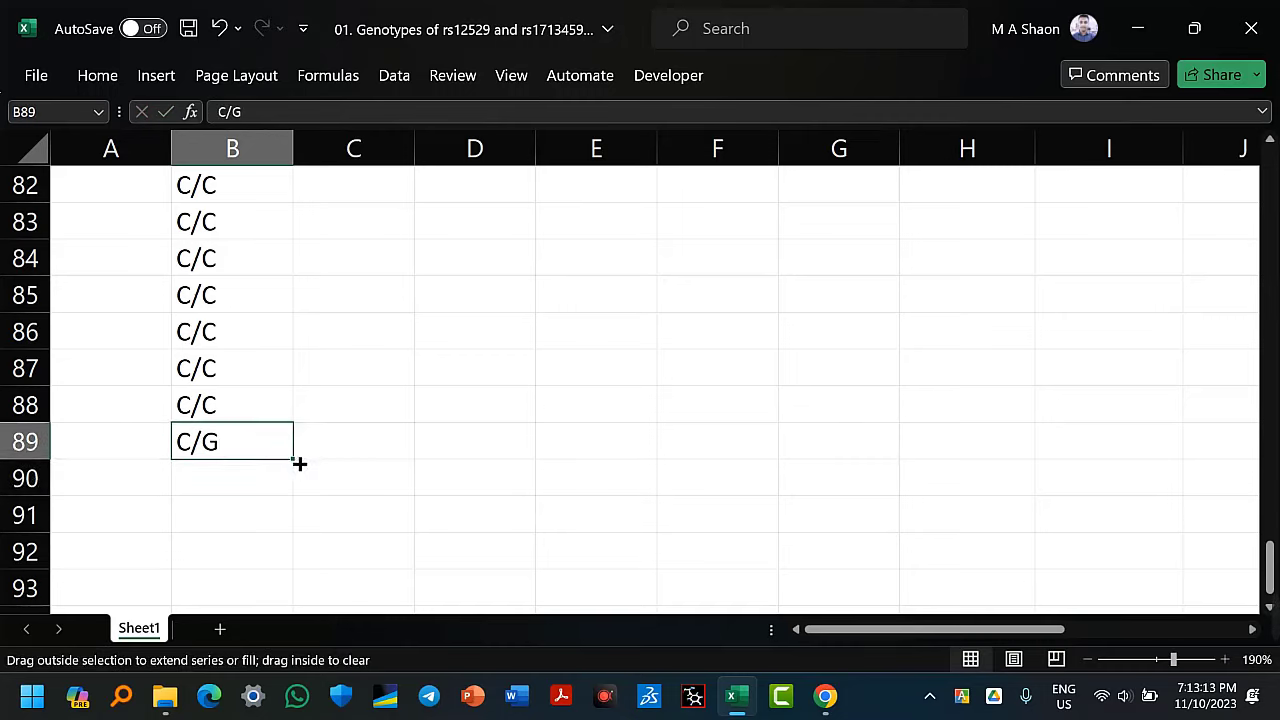
pyautogui.moveTo(299, 463); pyautogui.dragTo(291, 543)
# Enter G/G in B125 as the first GG case genotype
pyautogui.click(230, 562)
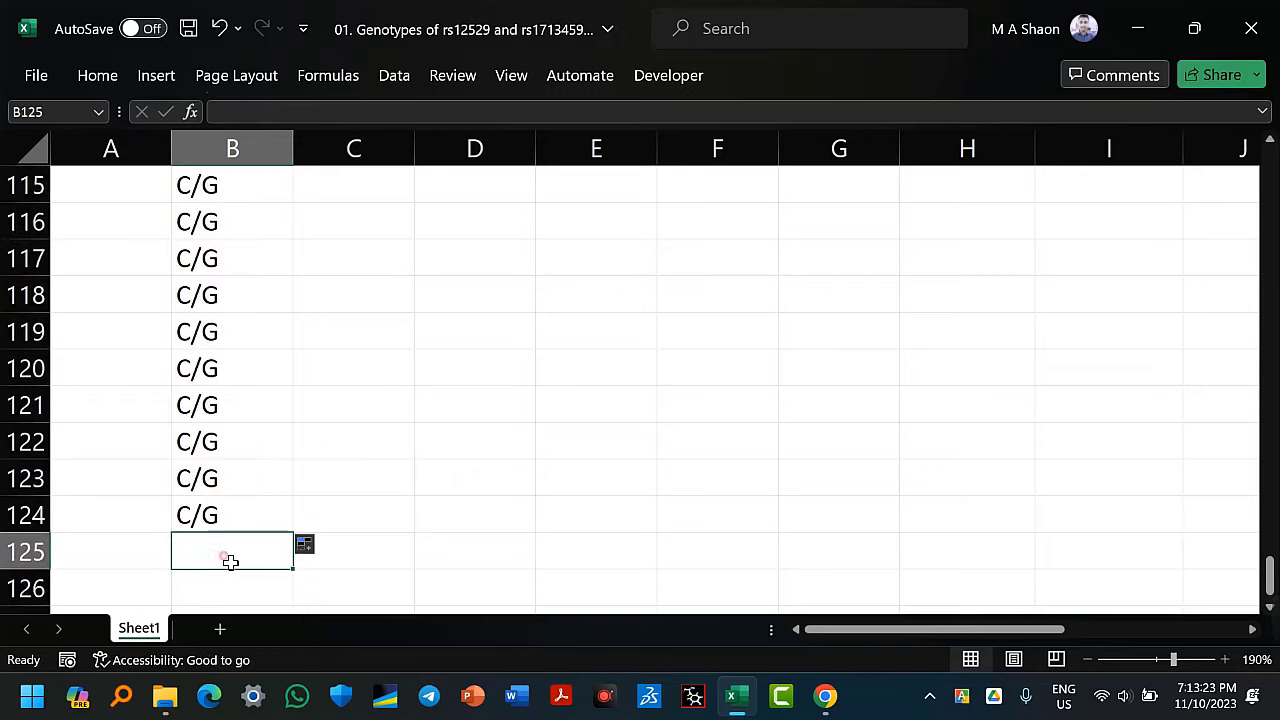
pyautogui.write('G')
pyautogui.press('Return')
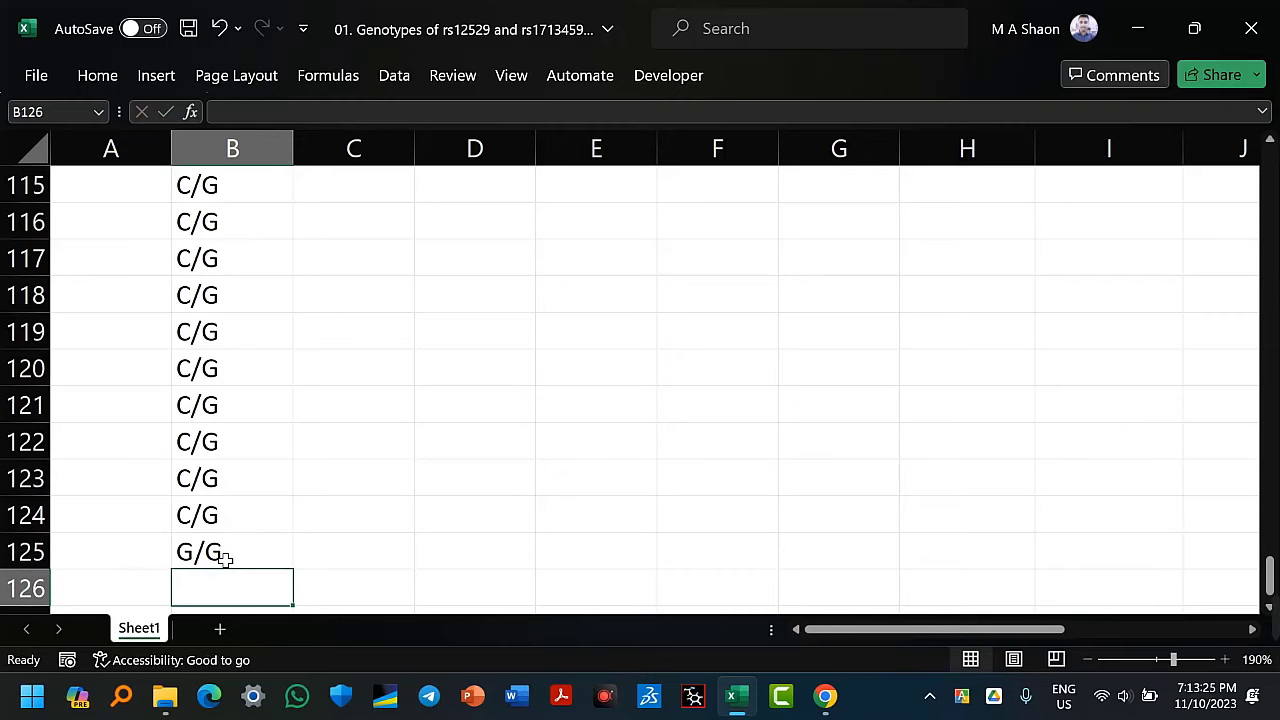
# Check the GG case count in the summary table and fill G/G from B125 down through B201 for the 77 cases
pyautogui.scroll(20, 794, 500)
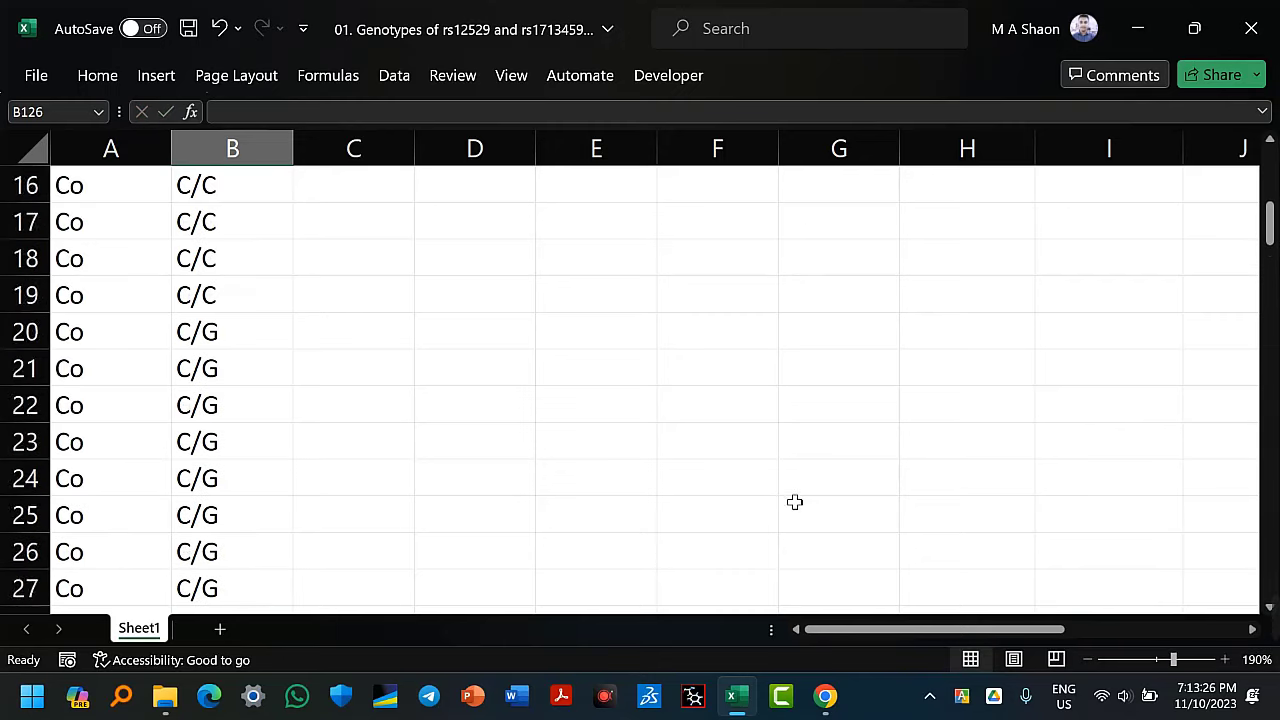
pyautogui.click(968, 376)
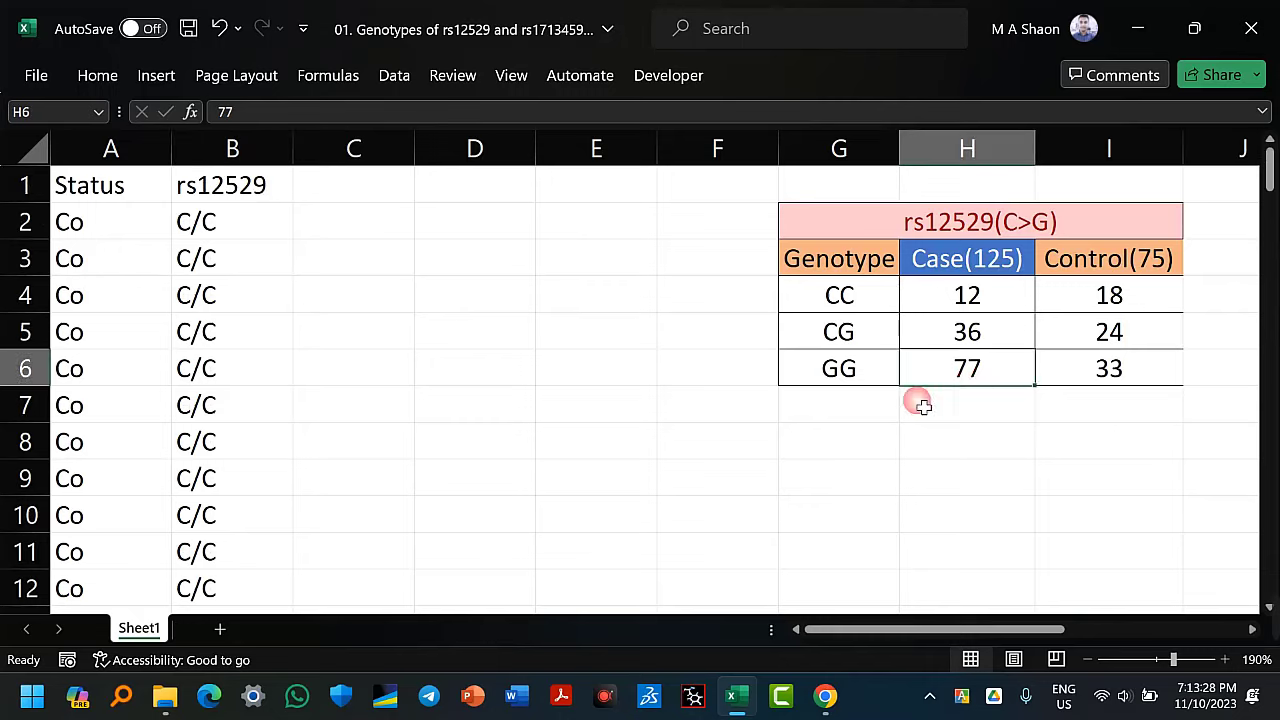
pyautogui.scroll(-6, 800, 420)
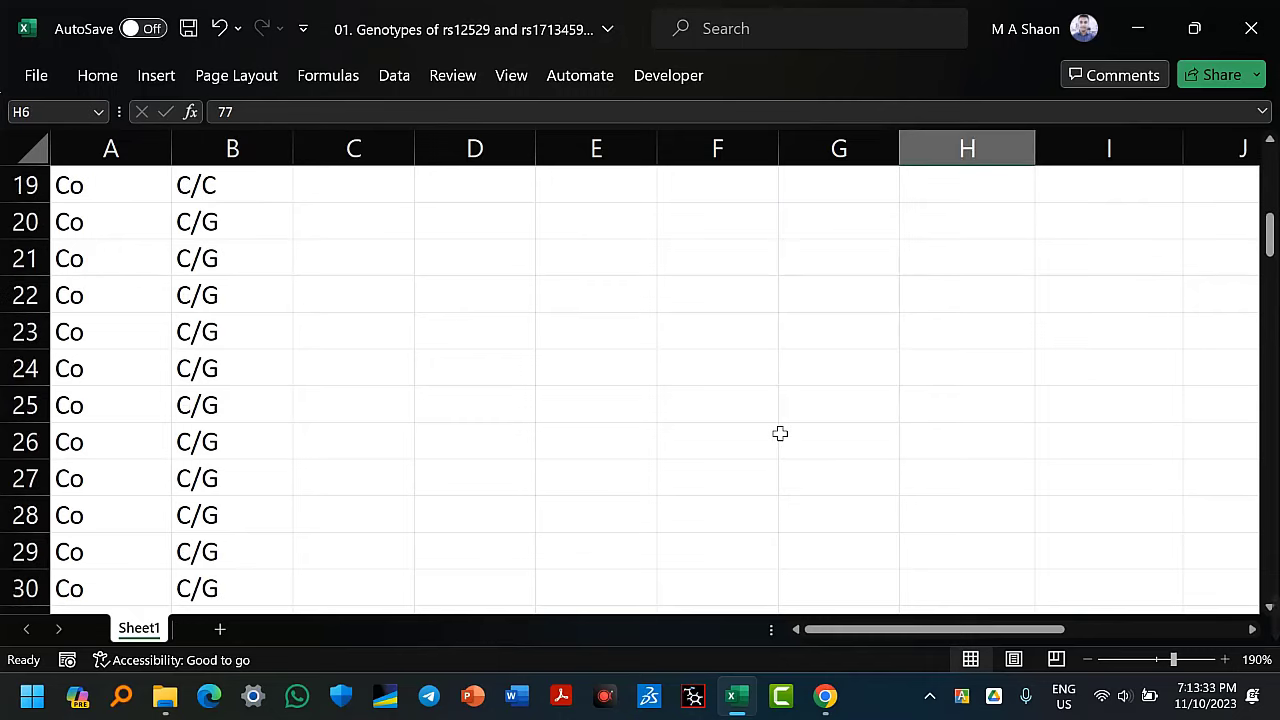
pyautogui.scroll(-20, 586, 497)
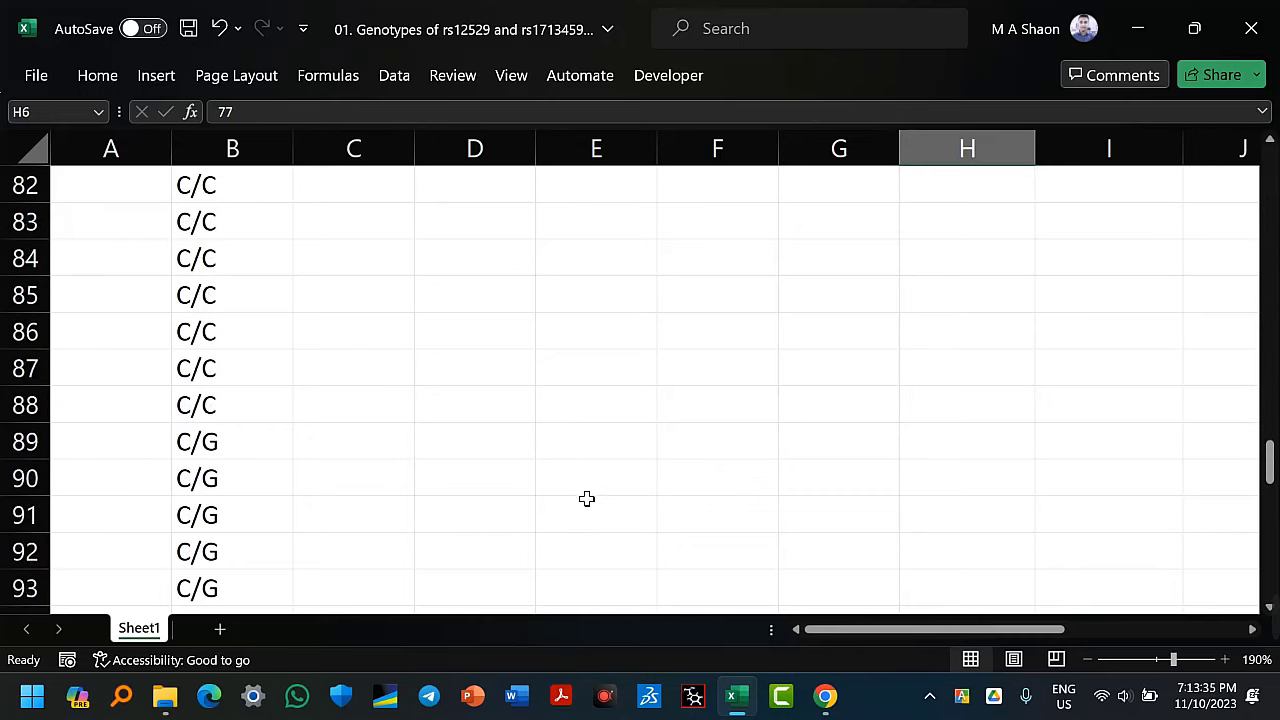
pyautogui.scroll(-8, 586, 498)
pyautogui.scroll(2, 428, 387)
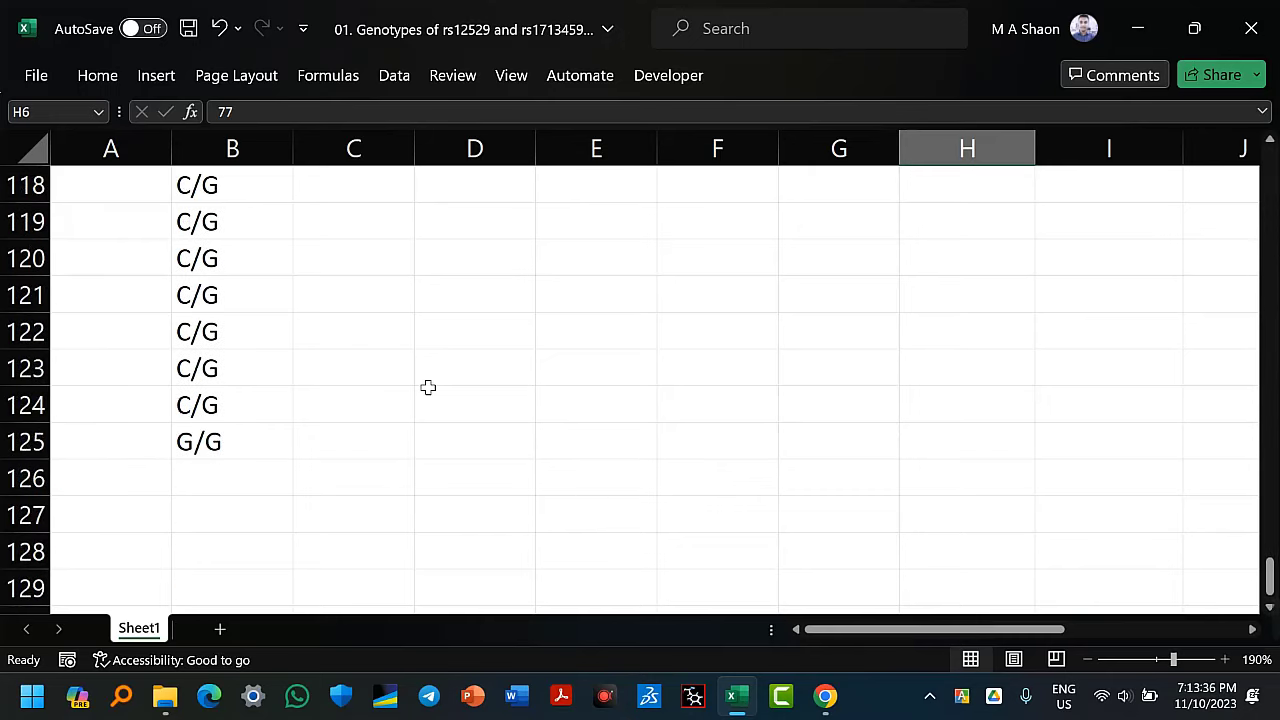
pyautogui.click(239, 452)
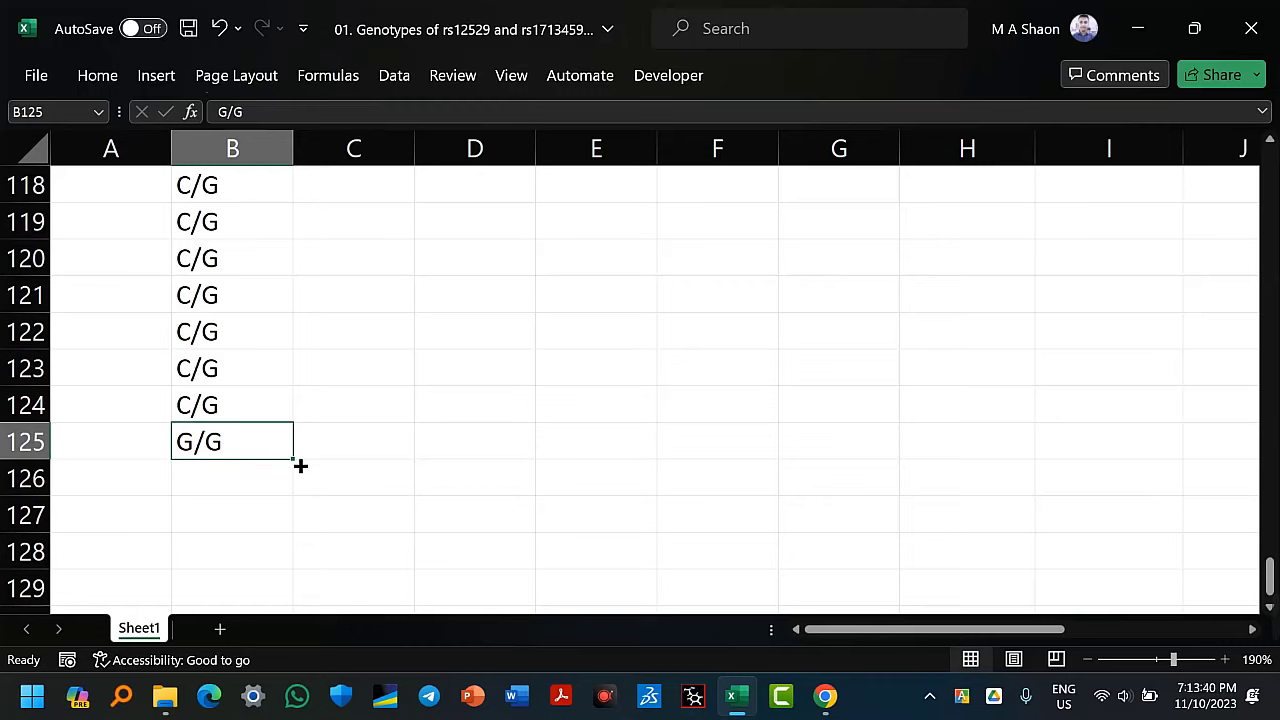
pyautogui.moveTo(300, 465); pyautogui.dragTo(303, 551)
# Enter Ca as the status in A201 and fill it upward through A78 for the remaining cases
pyautogui.click(155, 512)
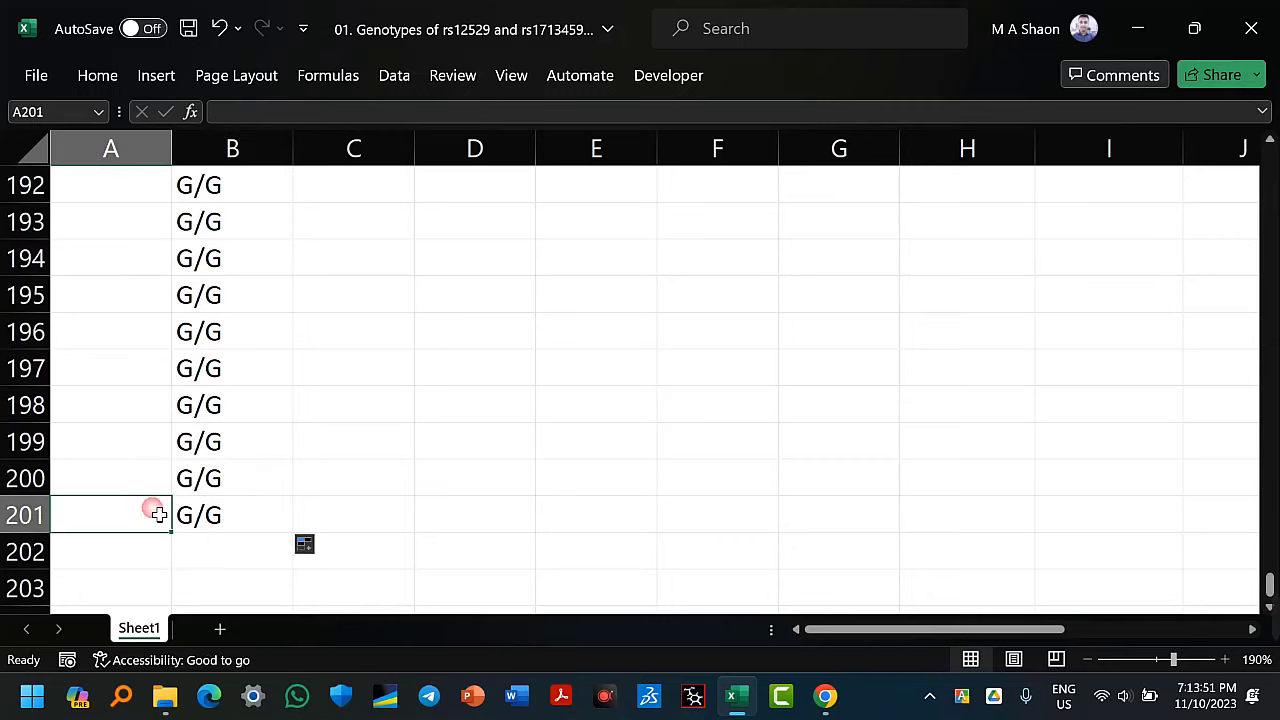
pyautogui.write('Ca')
pyautogui.press('Return')
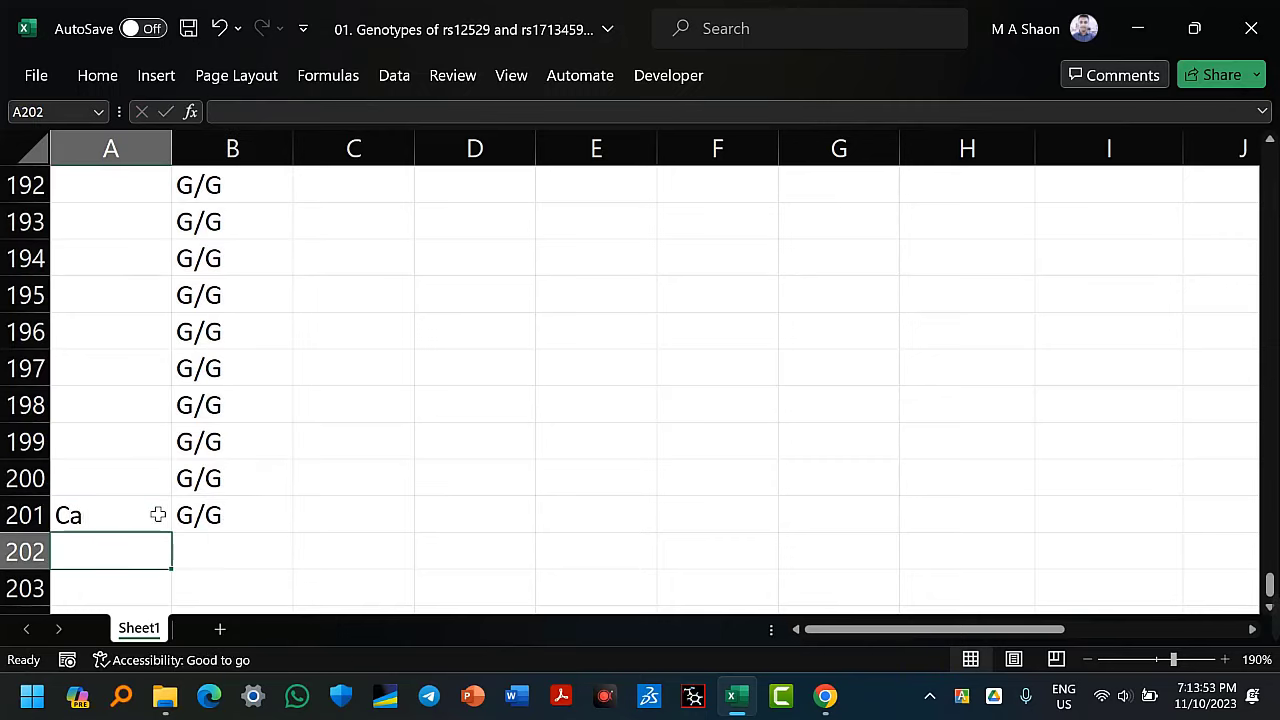
pyautogui.click(161, 516)
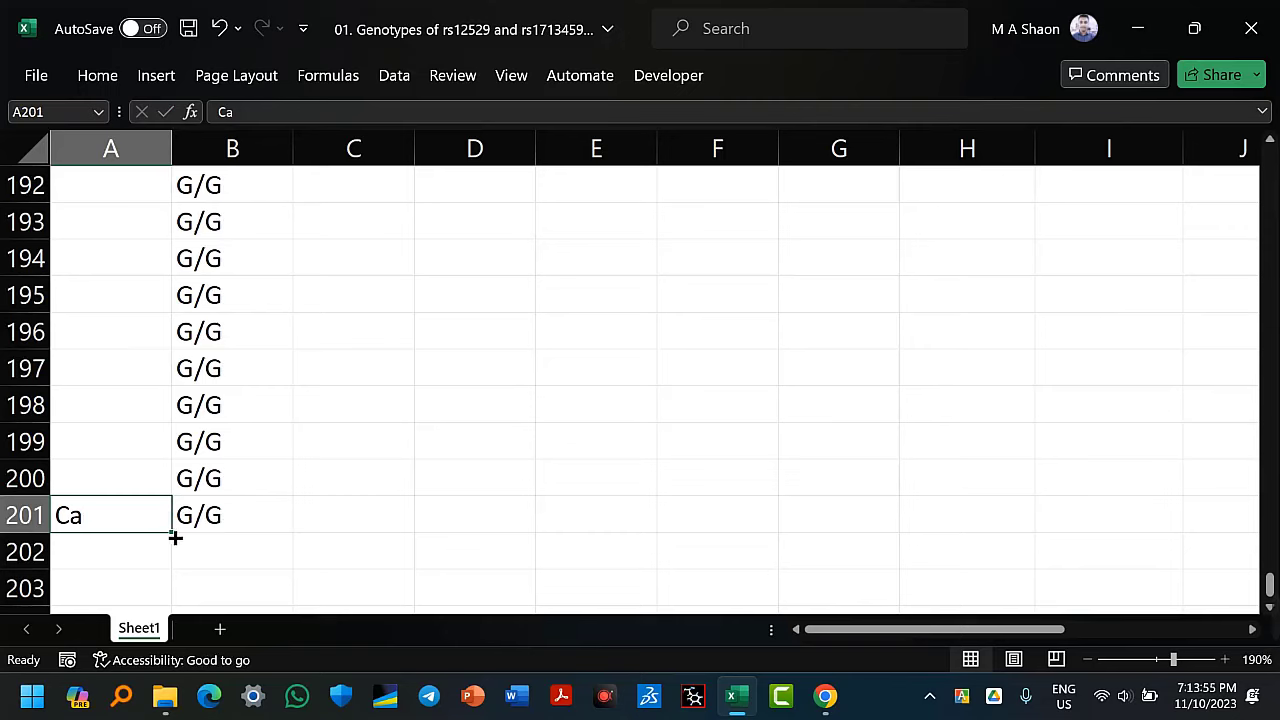
pyautogui.moveTo(178, 538); pyautogui.dragTo(198, 145)
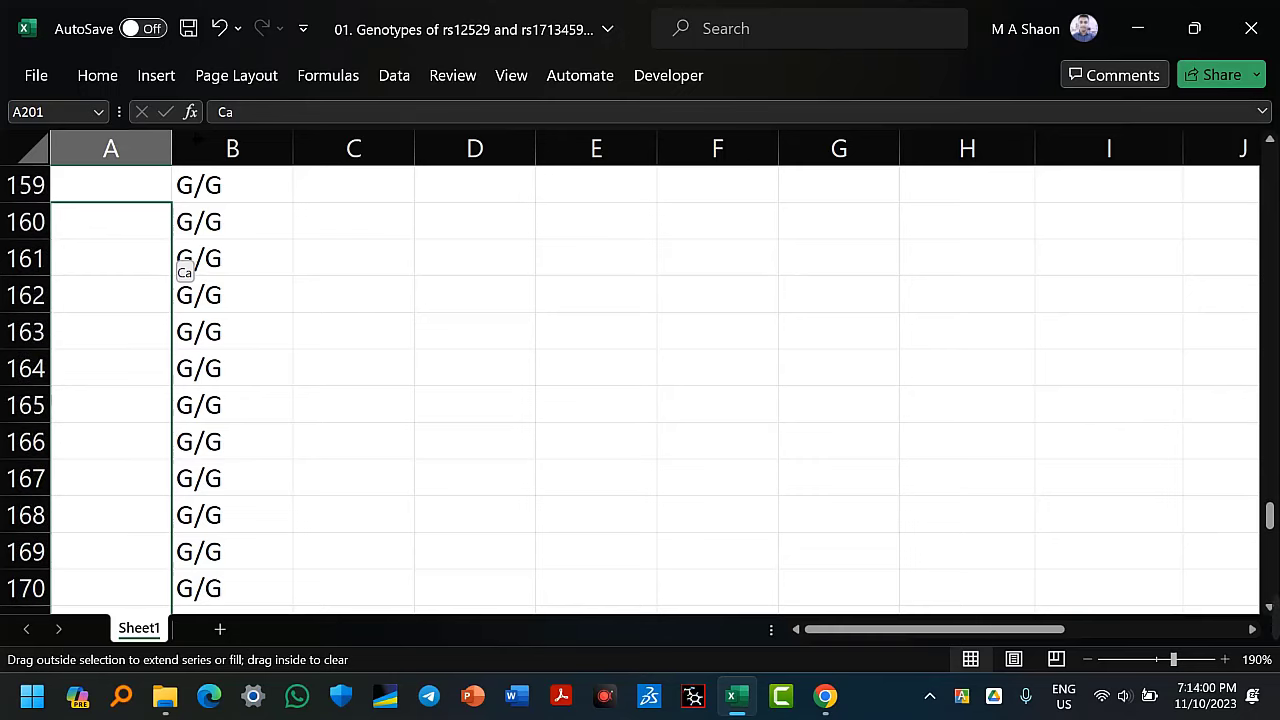
pyautogui.moveTo(168, 202); pyautogui.dragTo(173, 168)
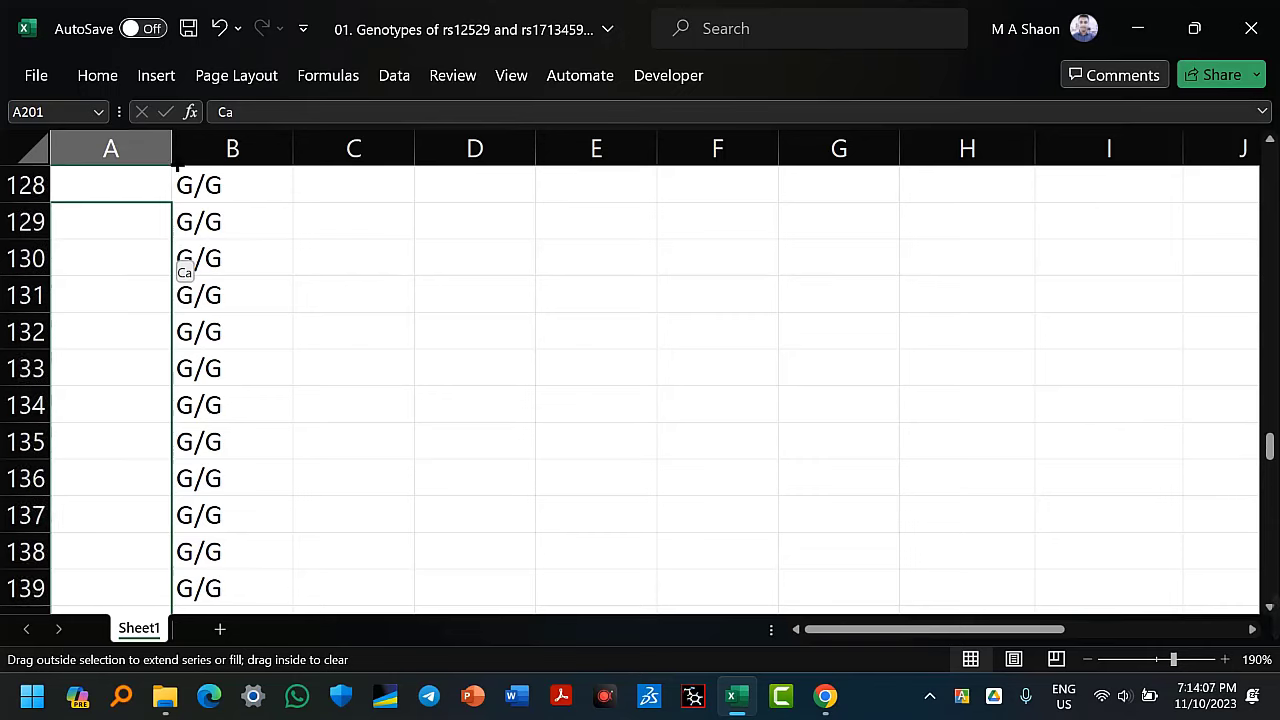
pyautogui.moveTo(175, 168); pyautogui.dragTo(175, 168)
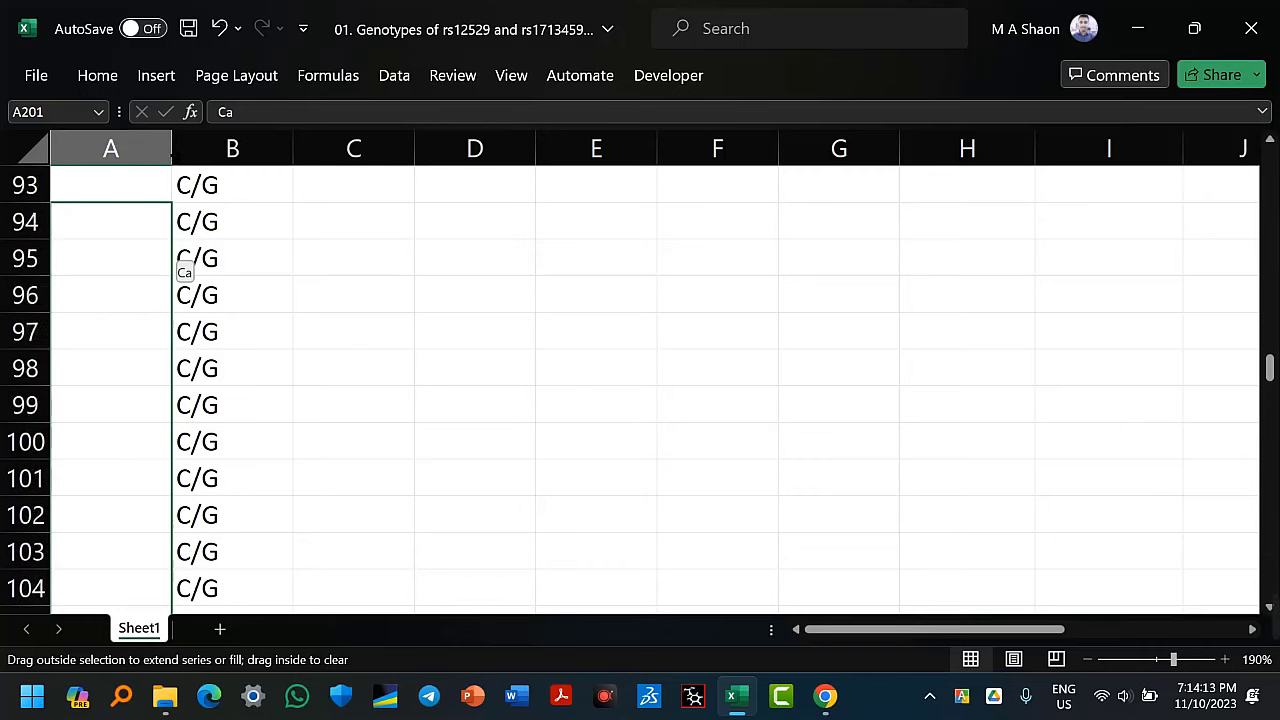
pyautogui.moveTo(175, 168); pyautogui.dragTo(175, 168)
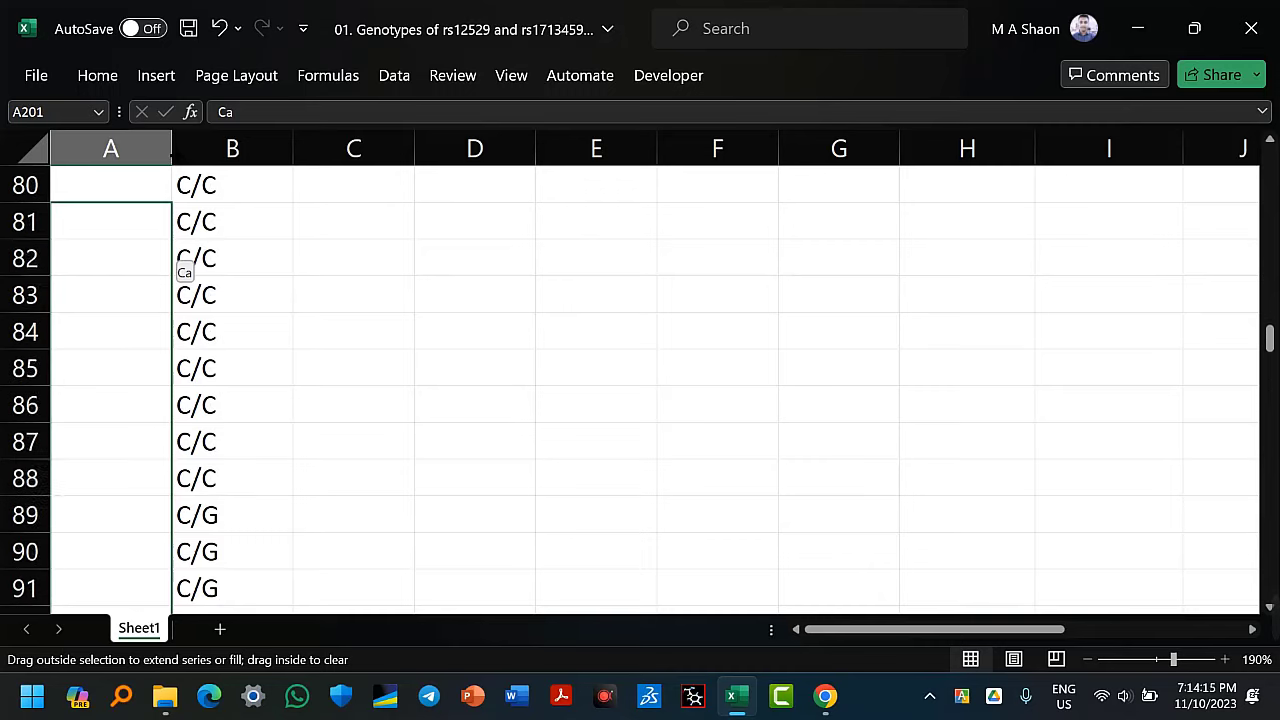
pyautogui.moveTo(145, 227); pyautogui.dragTo(143, 358)
# Review the completed Status and rs12529 columns down to row 201 against the case and control totals in the summary table
pyautogui.scroll(-5, 246, 443)
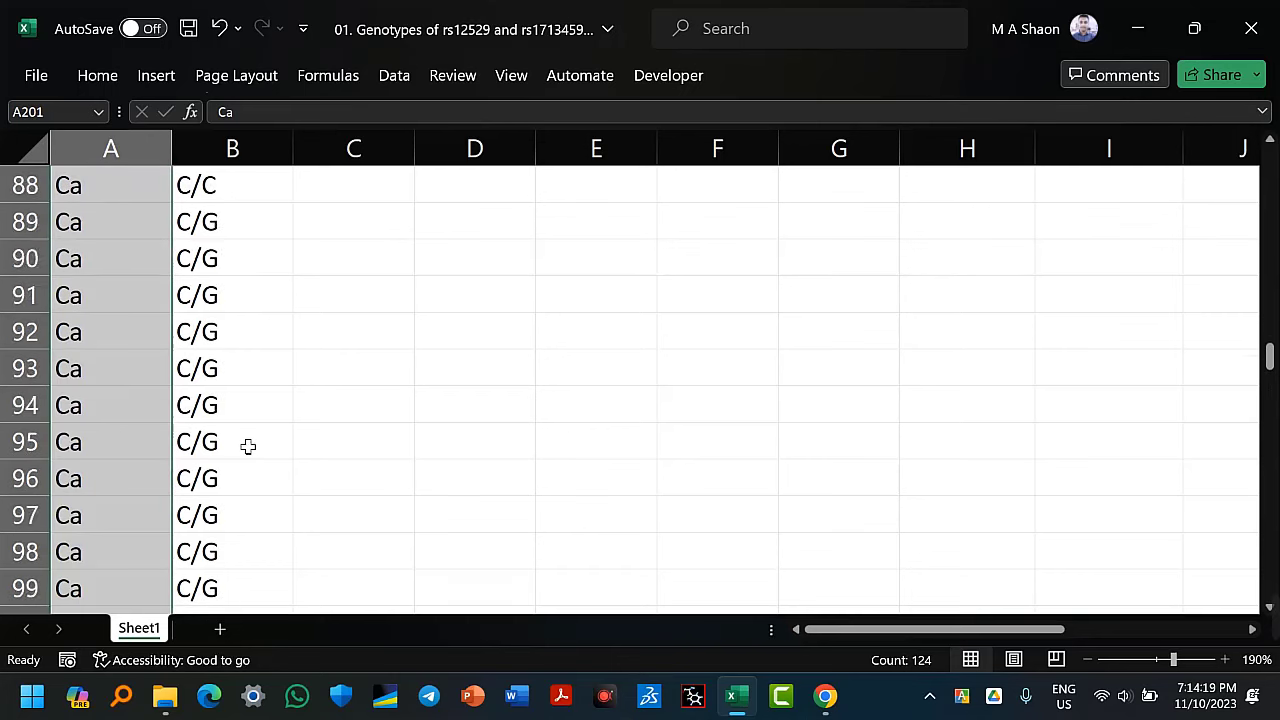
pyautogui.scroll(8, 248, 445)
pyautogui.scroll(20, 248, 445)
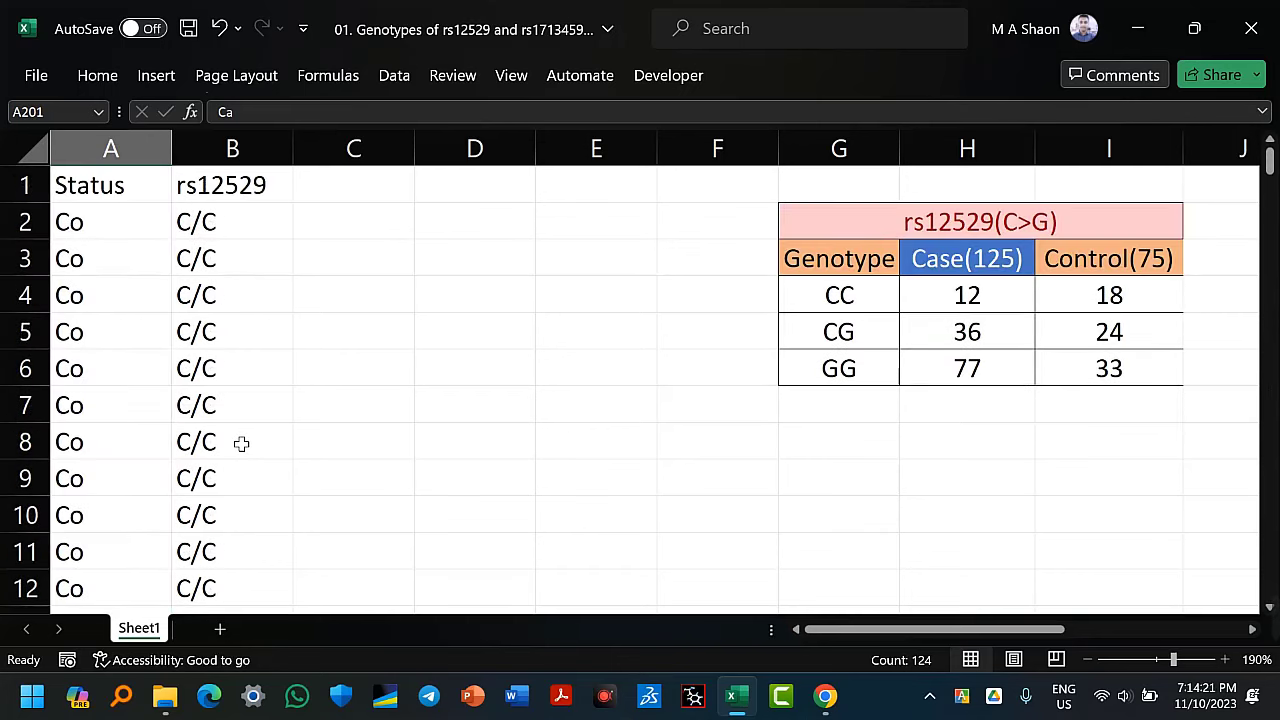
pyautogui.click(826, 378)
pyautogui.scroll(-20, 190, 495)
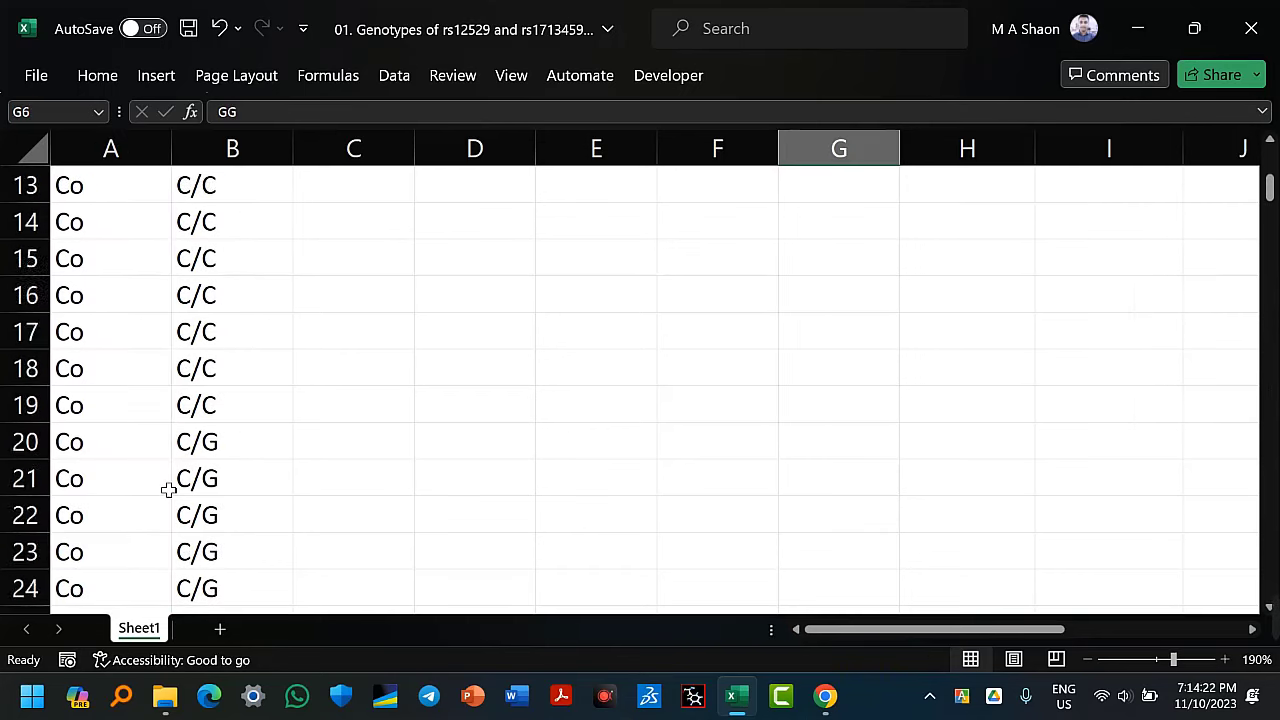
pyautogui.scroll(-20, 205, 500)
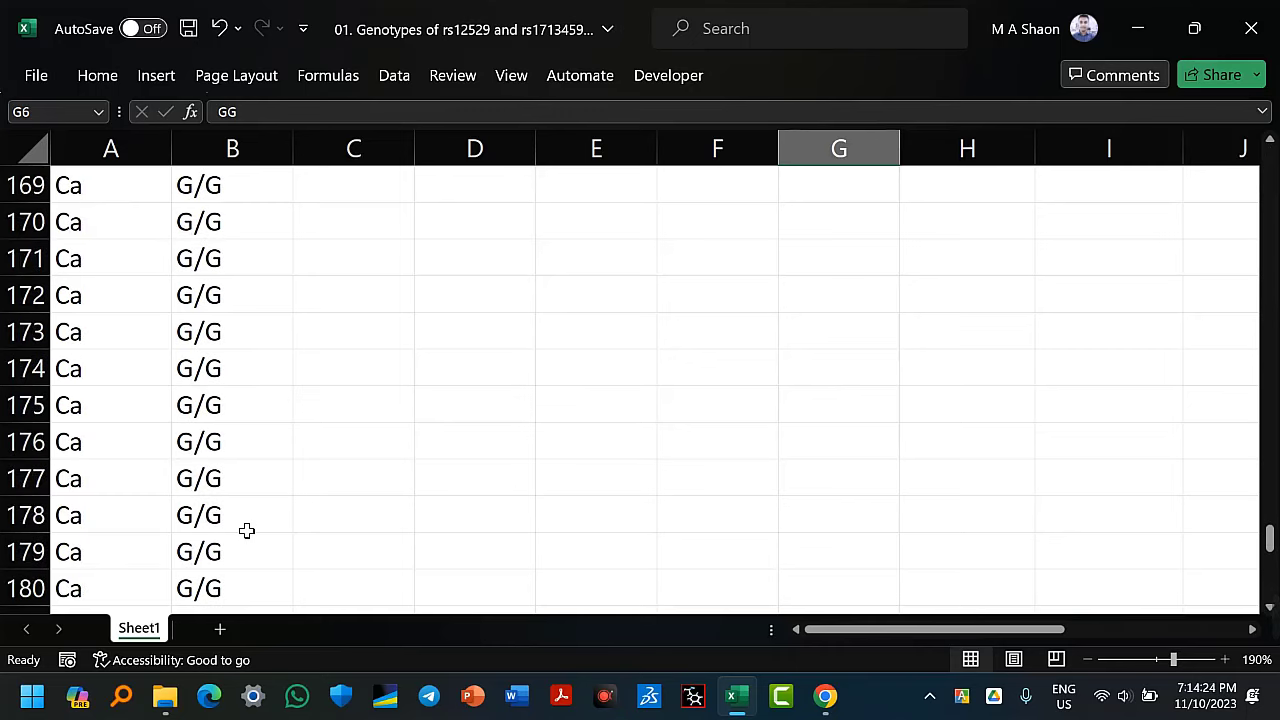
pyautogui.scroll(1, 230, 480)
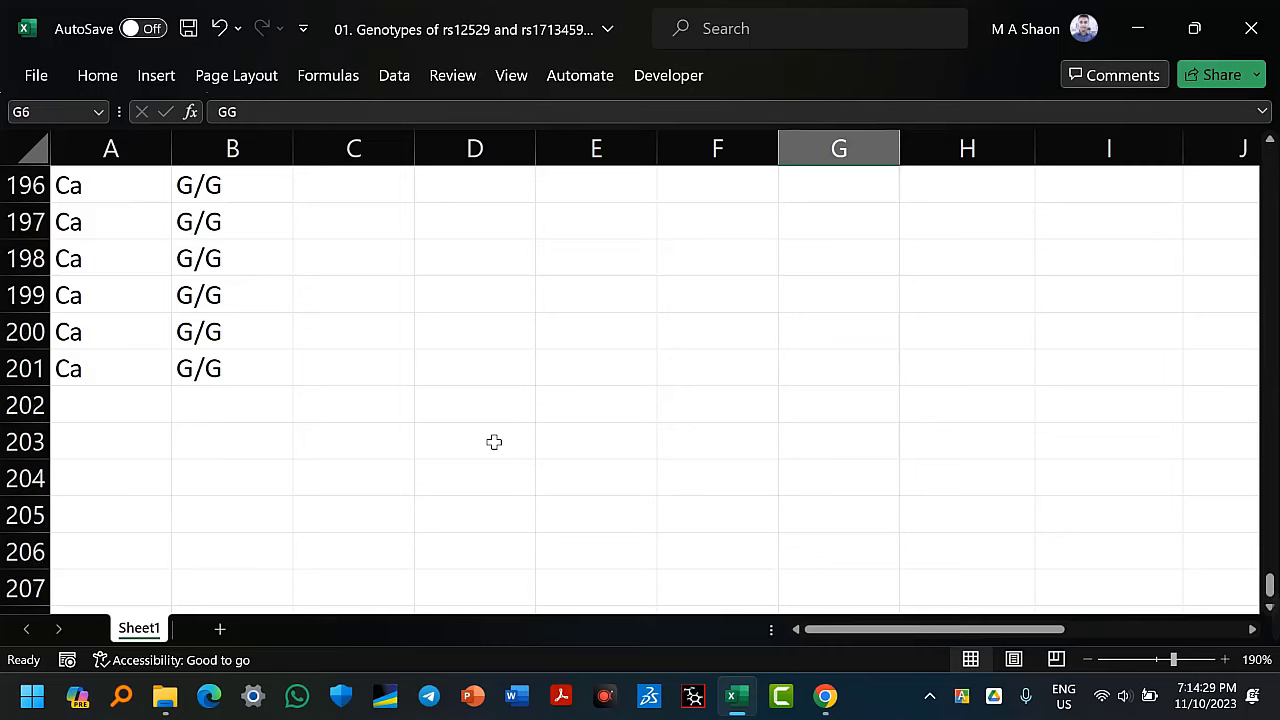
pyautogui.scroll(20, 494, 441)
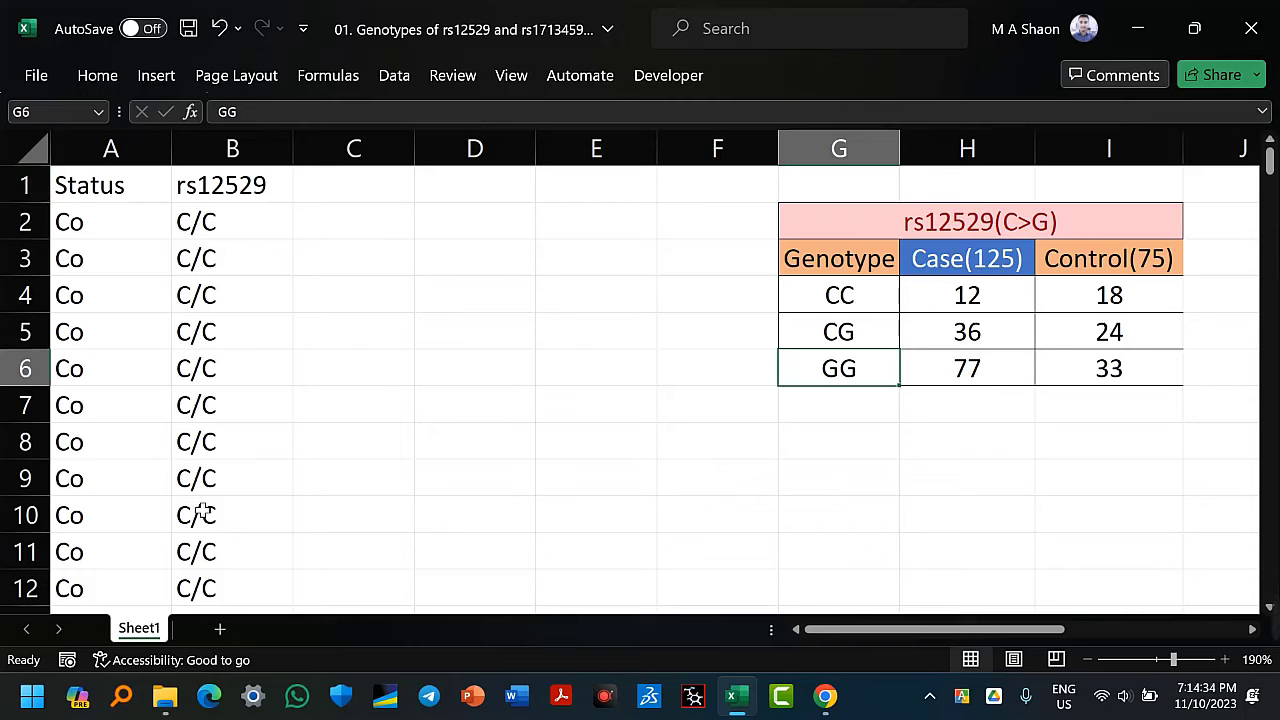
pyautogui.click(1016, 265)
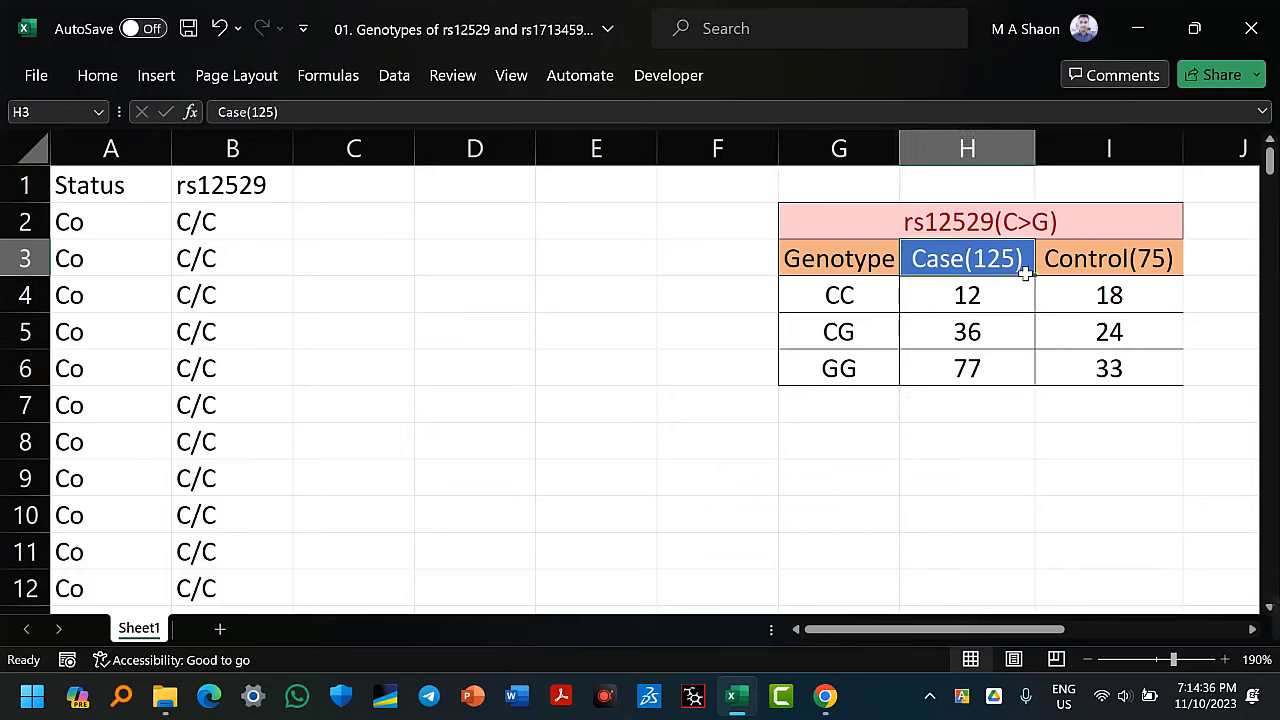
pyautogui.click(1090, 262)
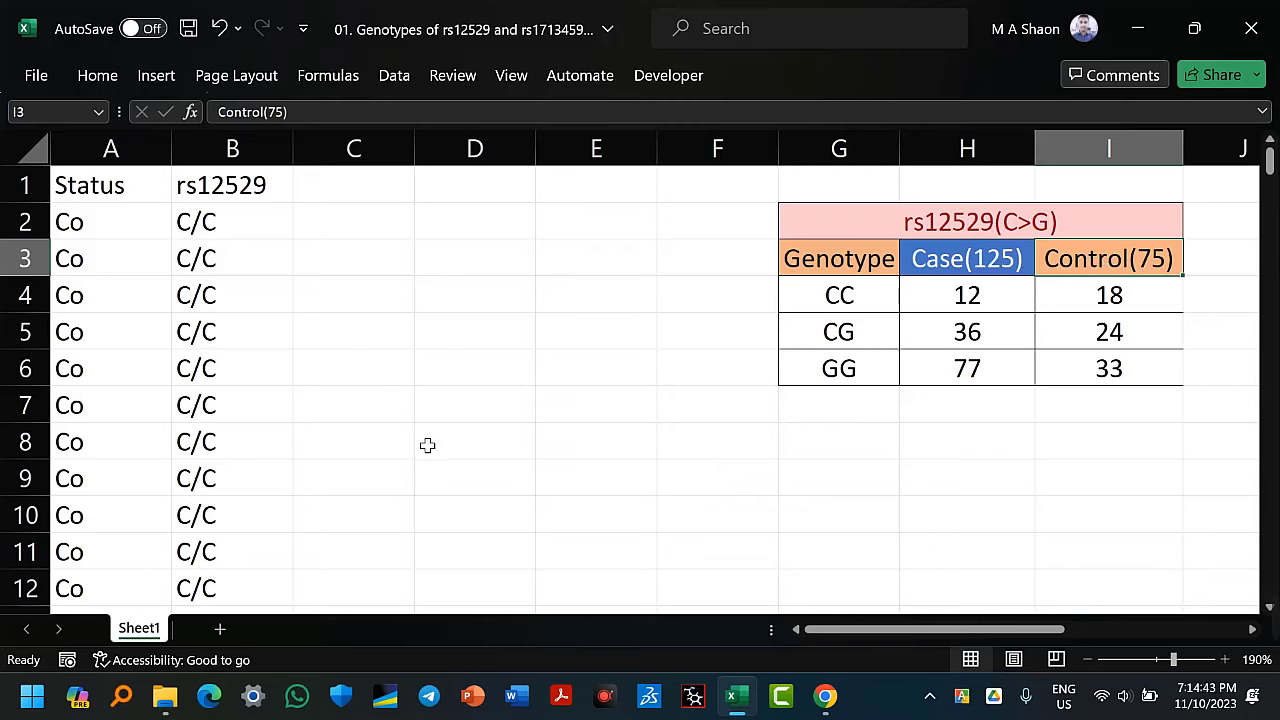
pyautogui.click(126, 250)
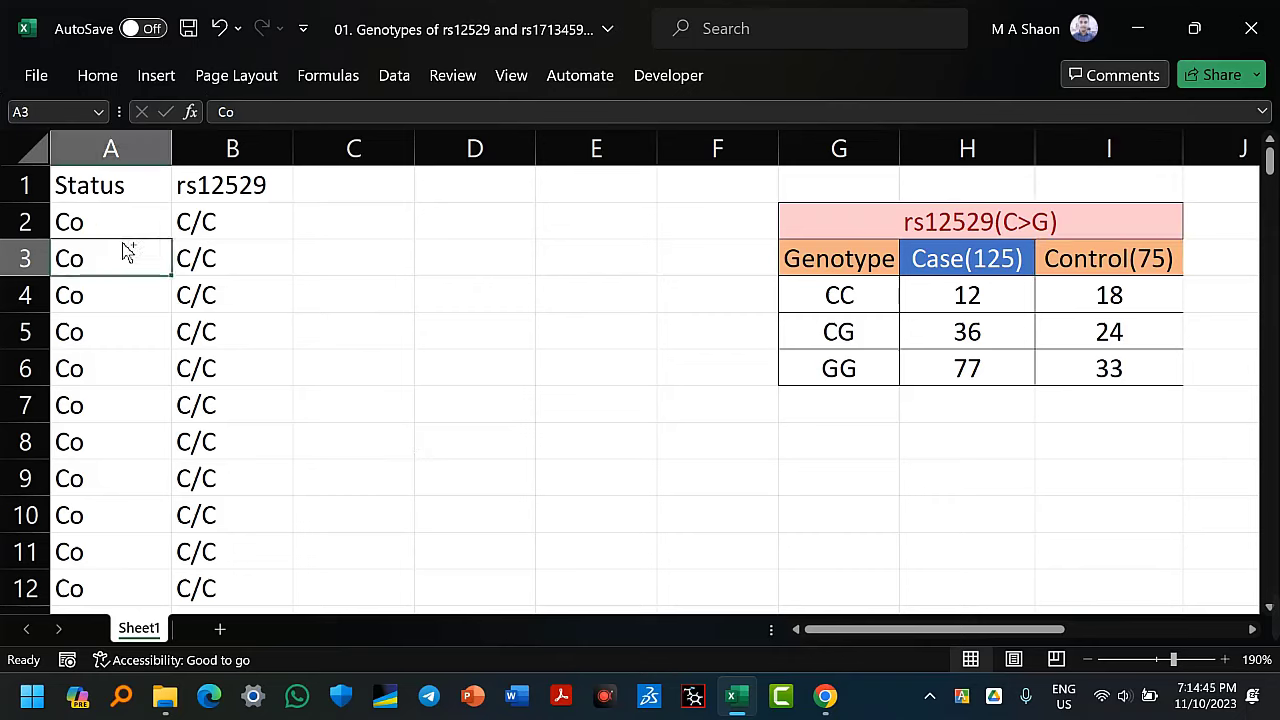
pyautogui.hotkey('ctrl', 'a')
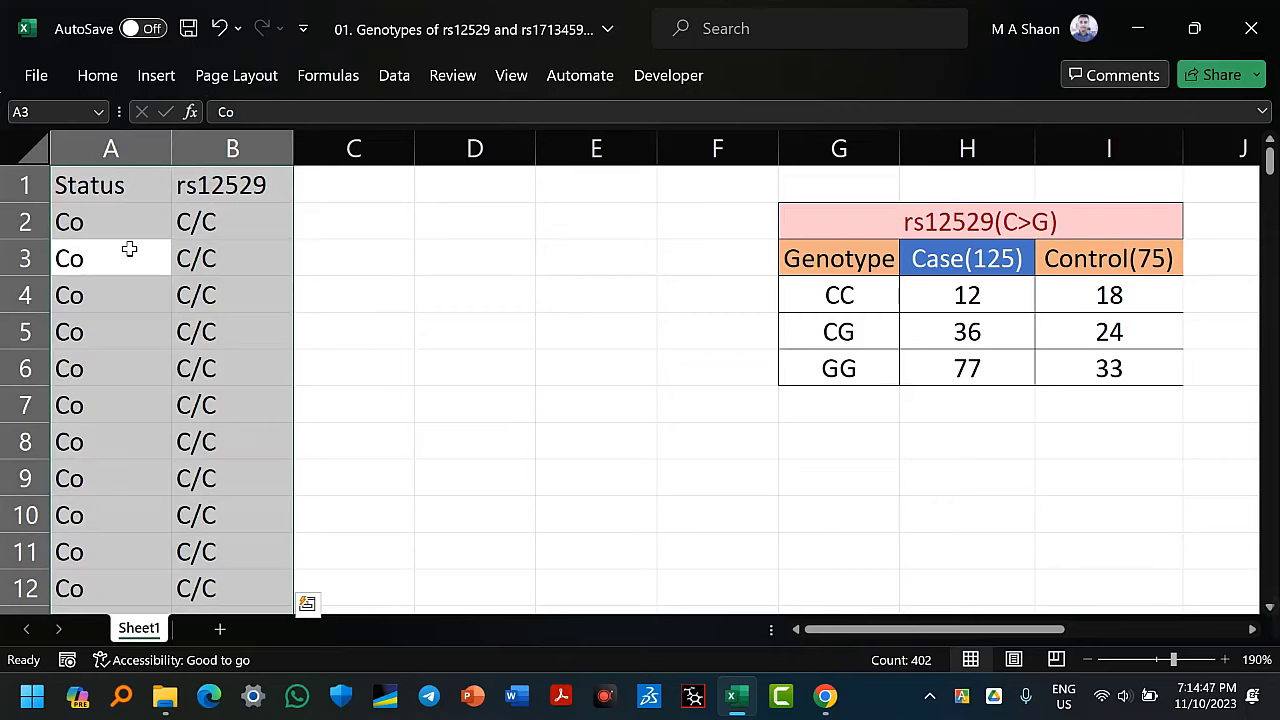
pyautogui.click(129, 249)
pyautogui.click(485, 322)
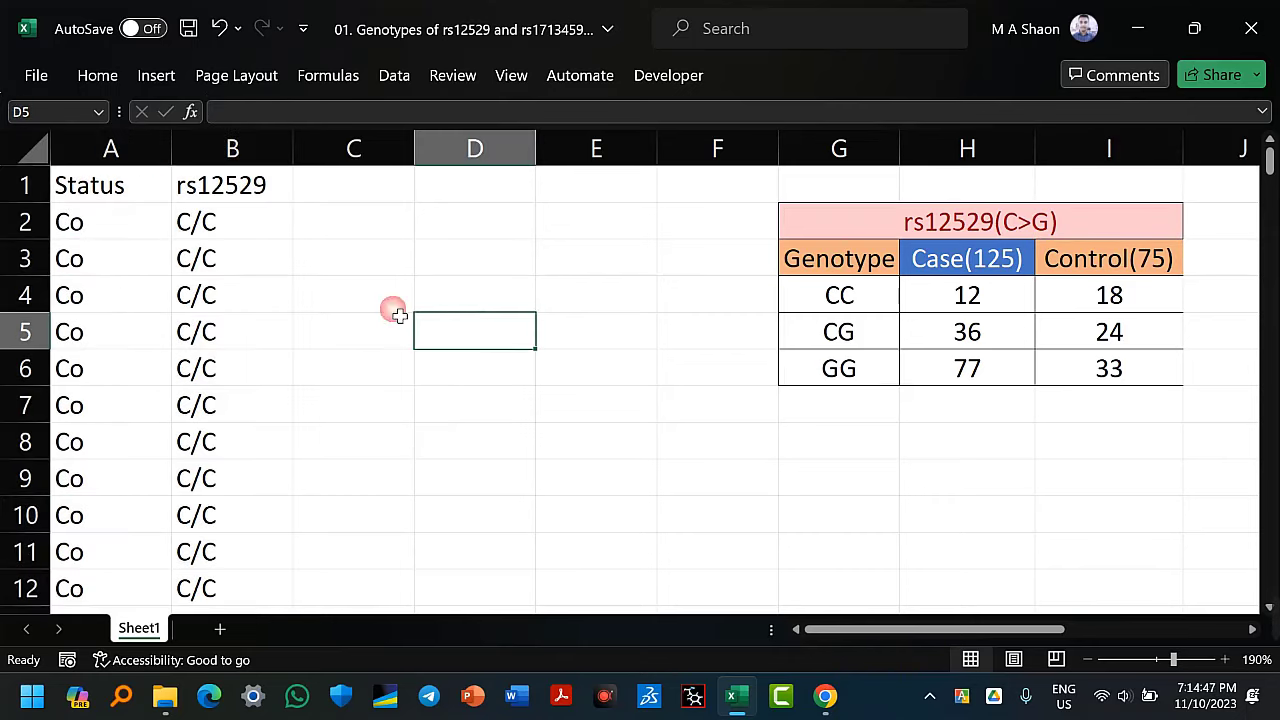
# Copy the entire Status and rs12529 dataset, including its header row
pyautogui.click(118, 261)
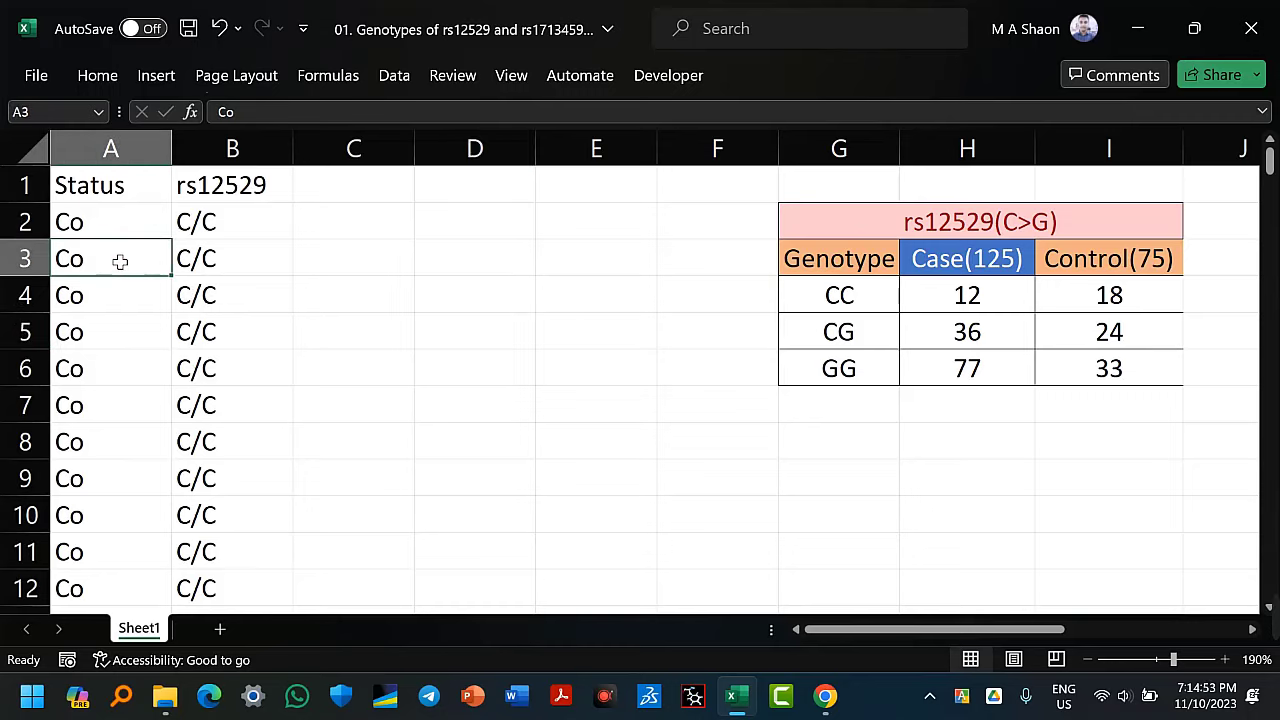
pyautogui.hotkey('ctrl', 'a')
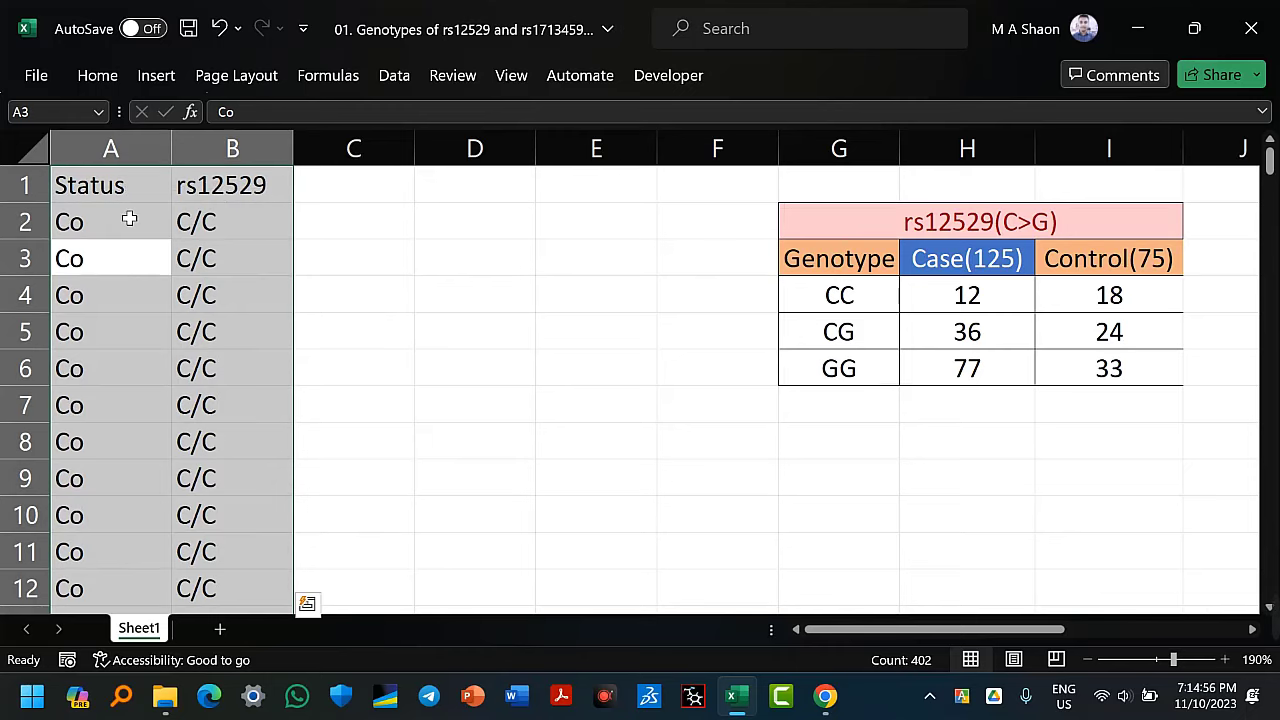
pyautogui.hotkey('ctrl', 'c')
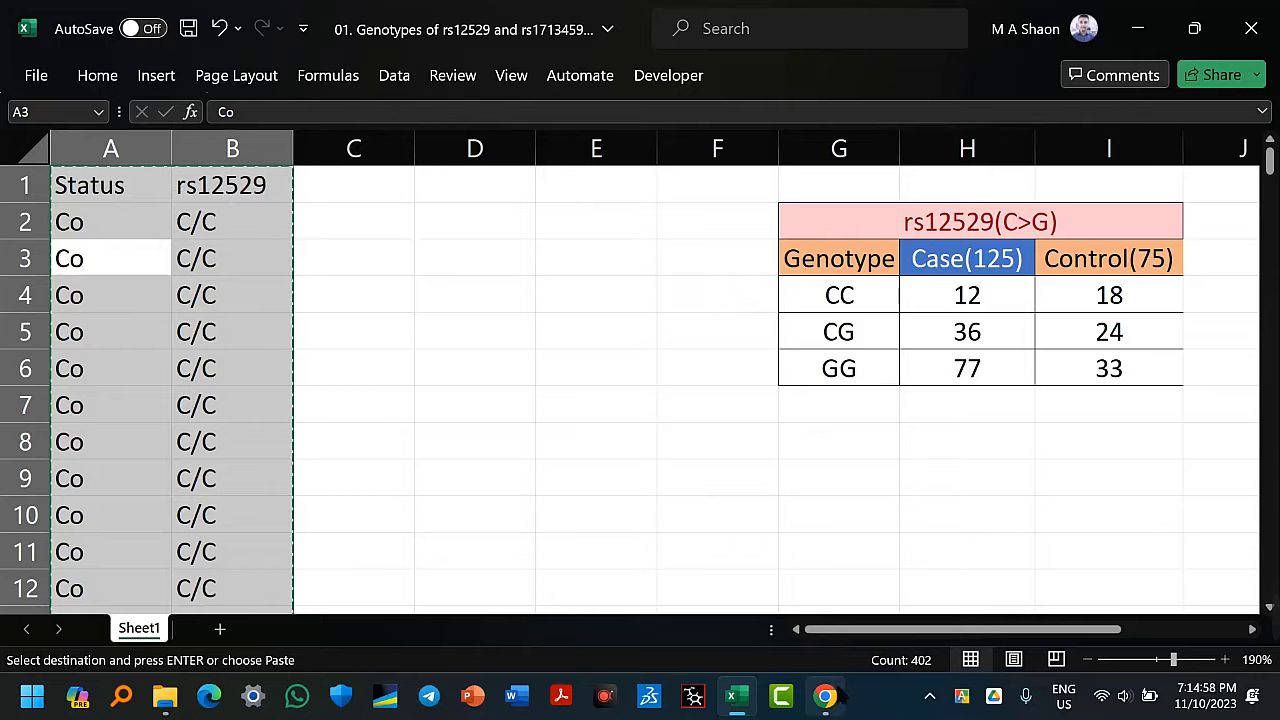
# Switch to the SNPStats start page in Chrome and paste the copied dataset into the SNP data box
pyautogui.click(826, 697)
pyautogui.click(320, 18)
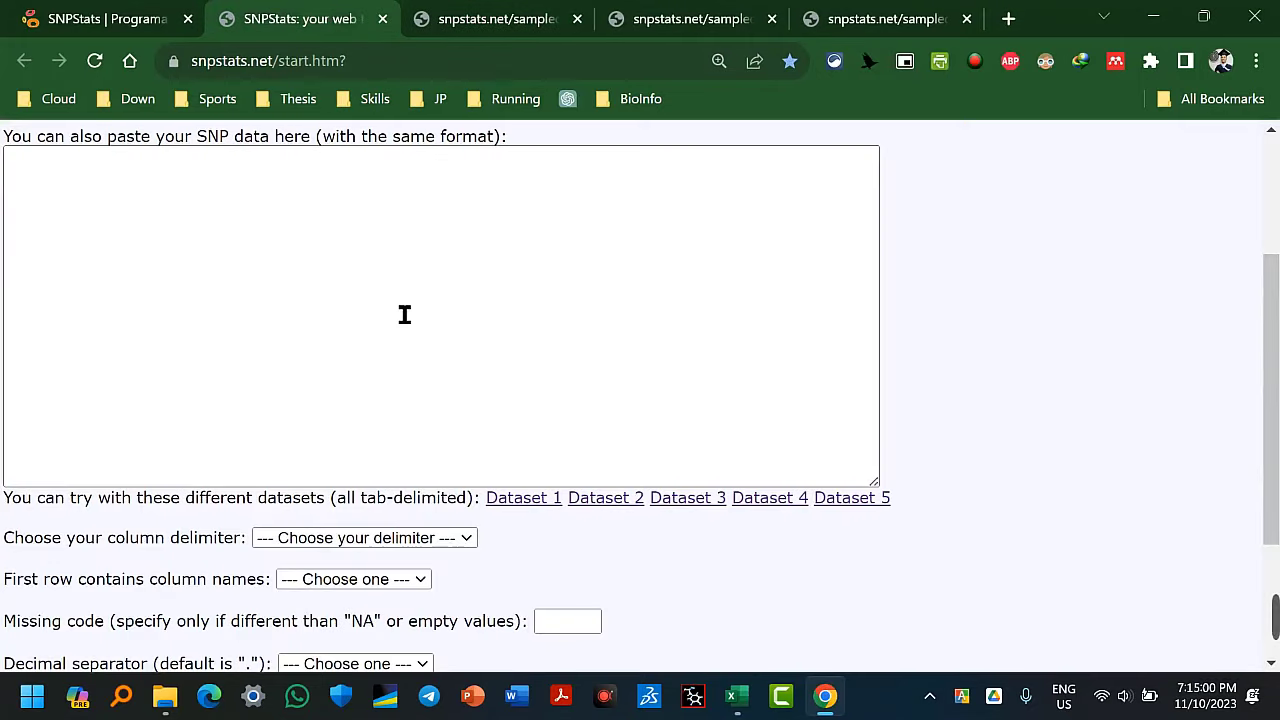
pyautogui.click(292, 203)
pyautogui.scroll(1, 285, 200)
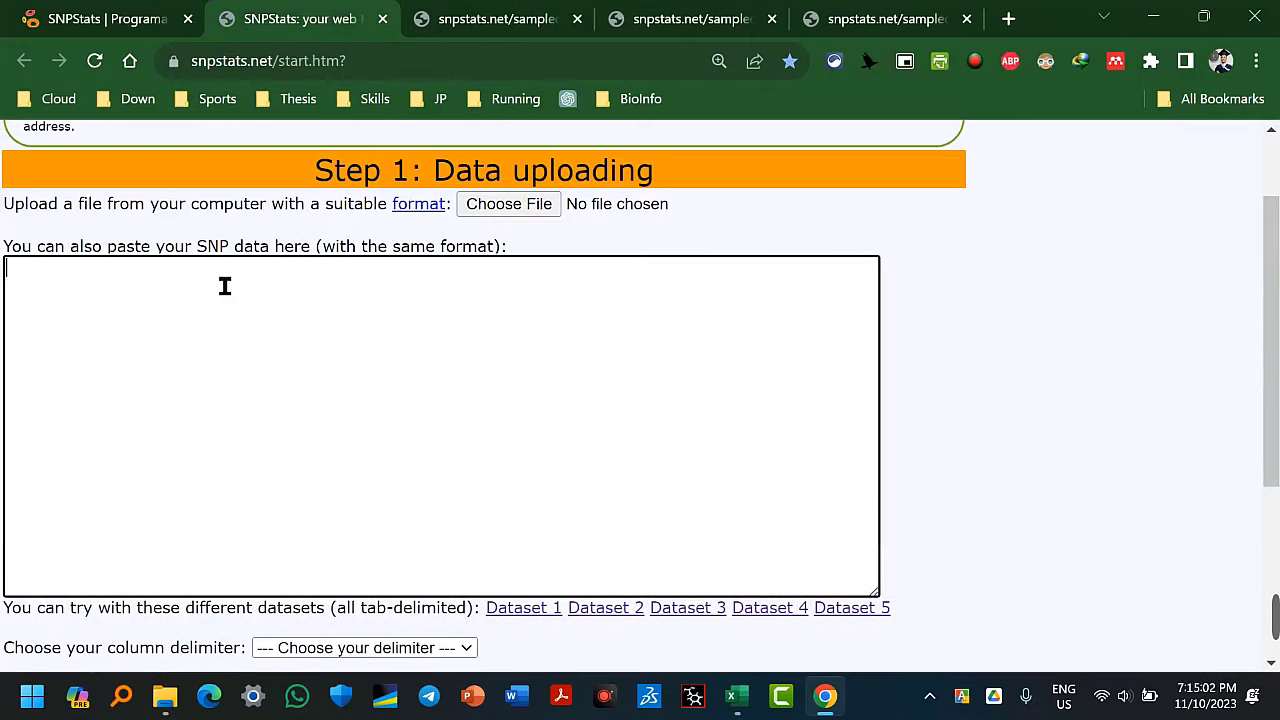
pyautogui.click(429, 282)
pyautogui.hotkey('ctrl', 'v')
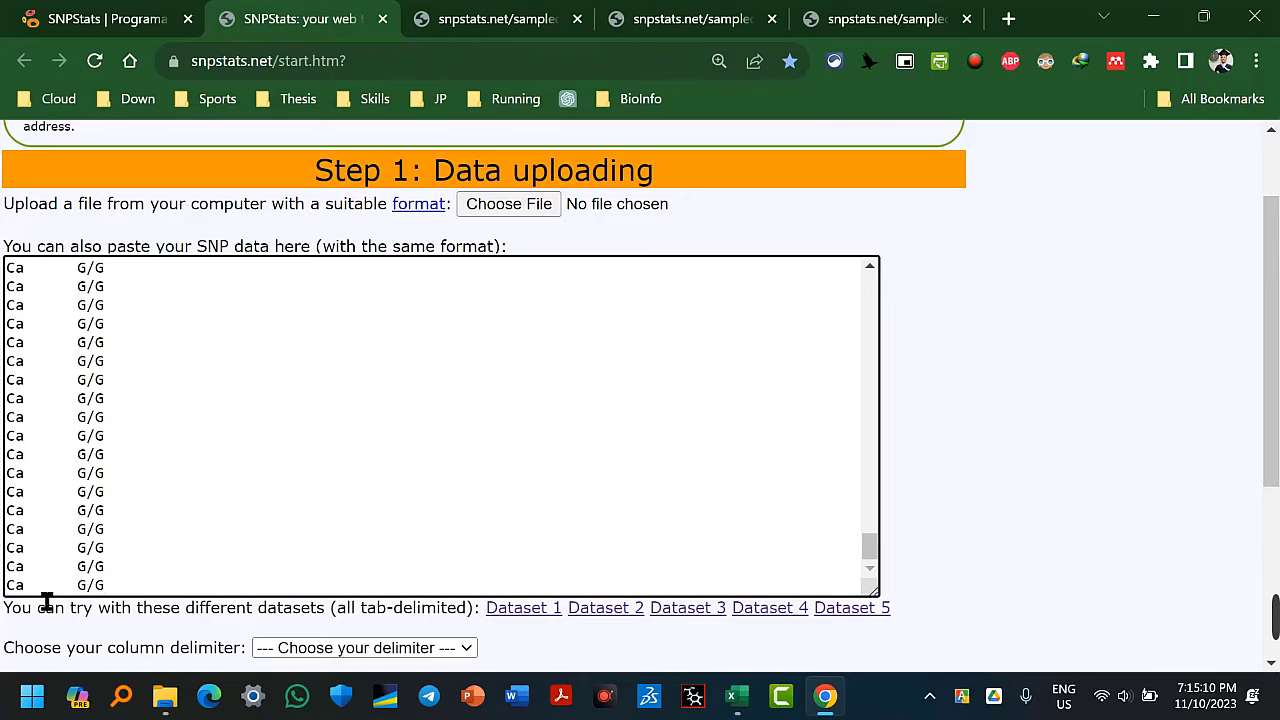
# Look over the pasted rows up to the header and set the column delimiter to Tabulator ("\t")
pyautogui.scroll(-1, 323, 563)
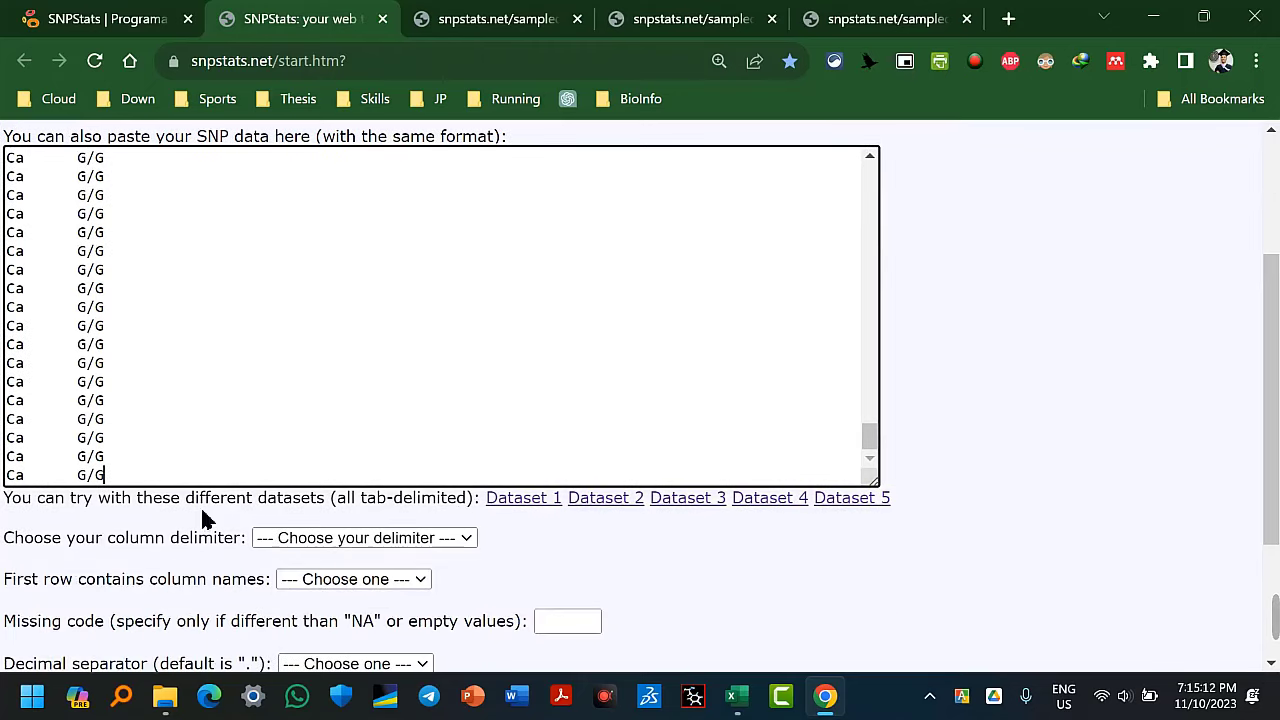
pyautogui.scroll(-1, 95, 510)
pyautogui.moveTo(60, 400); pyautogui.dragTo(116, 440)
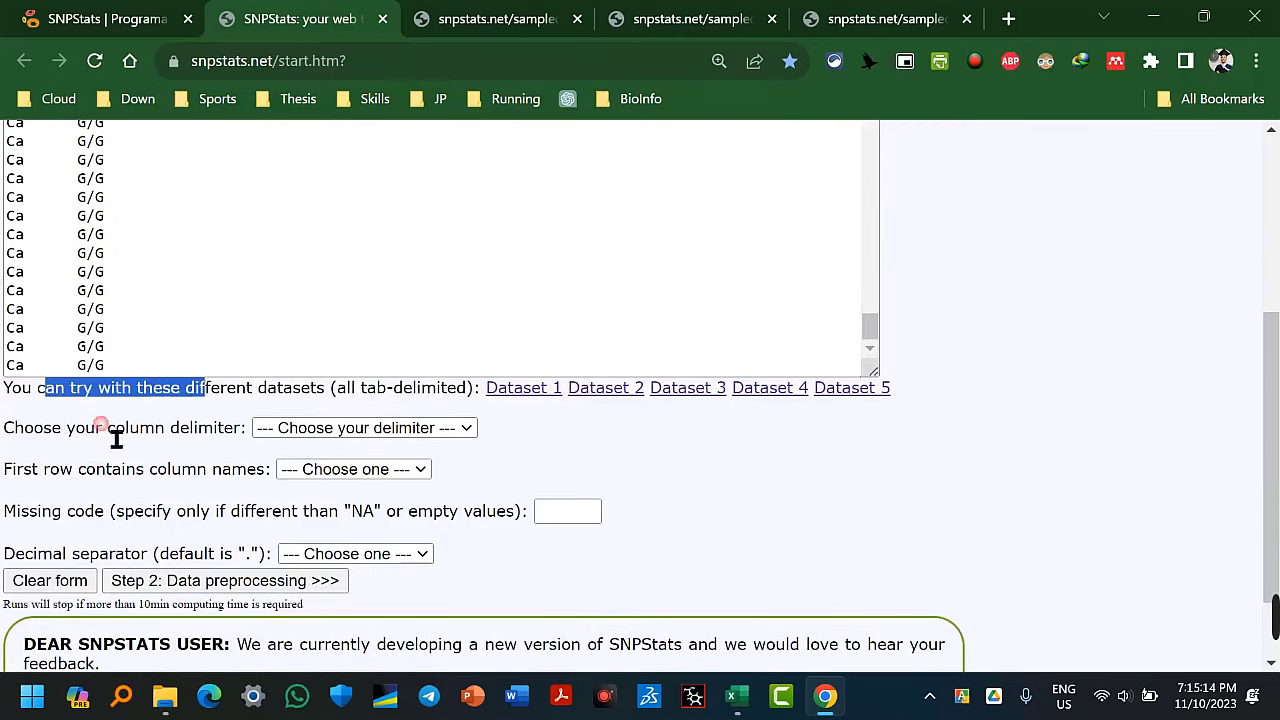
pyautogui.click(142, 447)
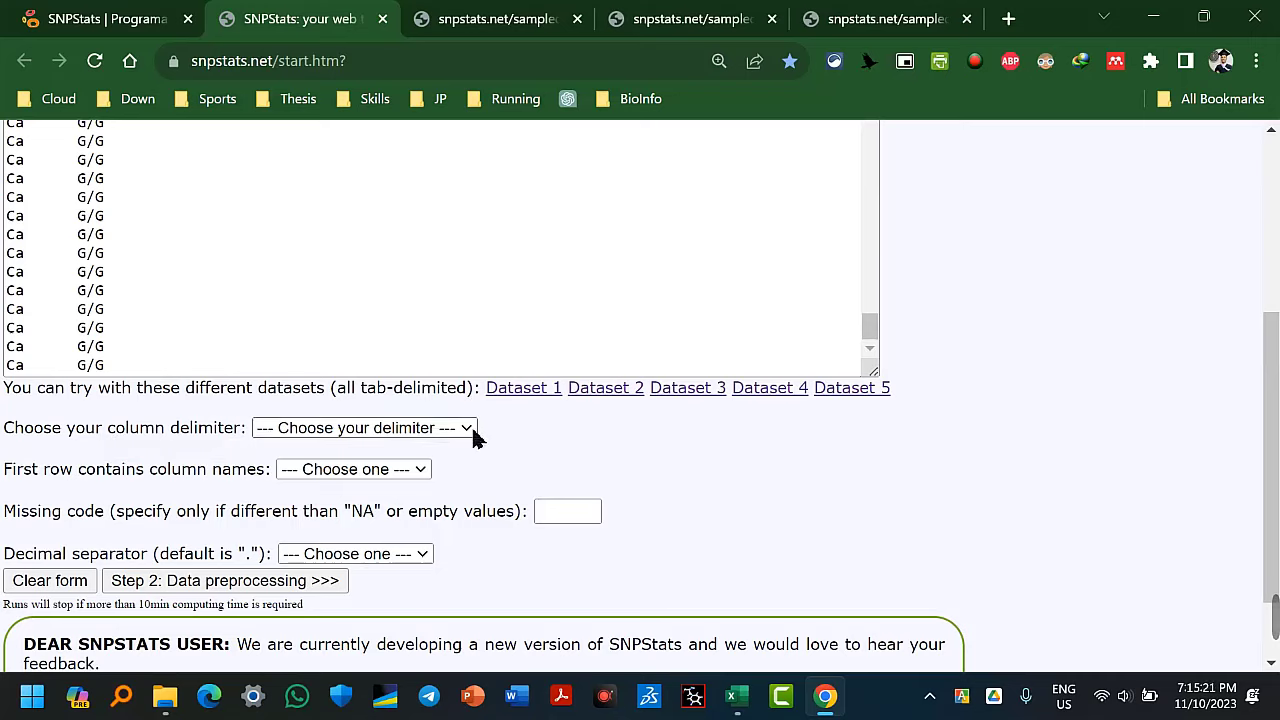
pyautogui.scroll(15, 180, 284)
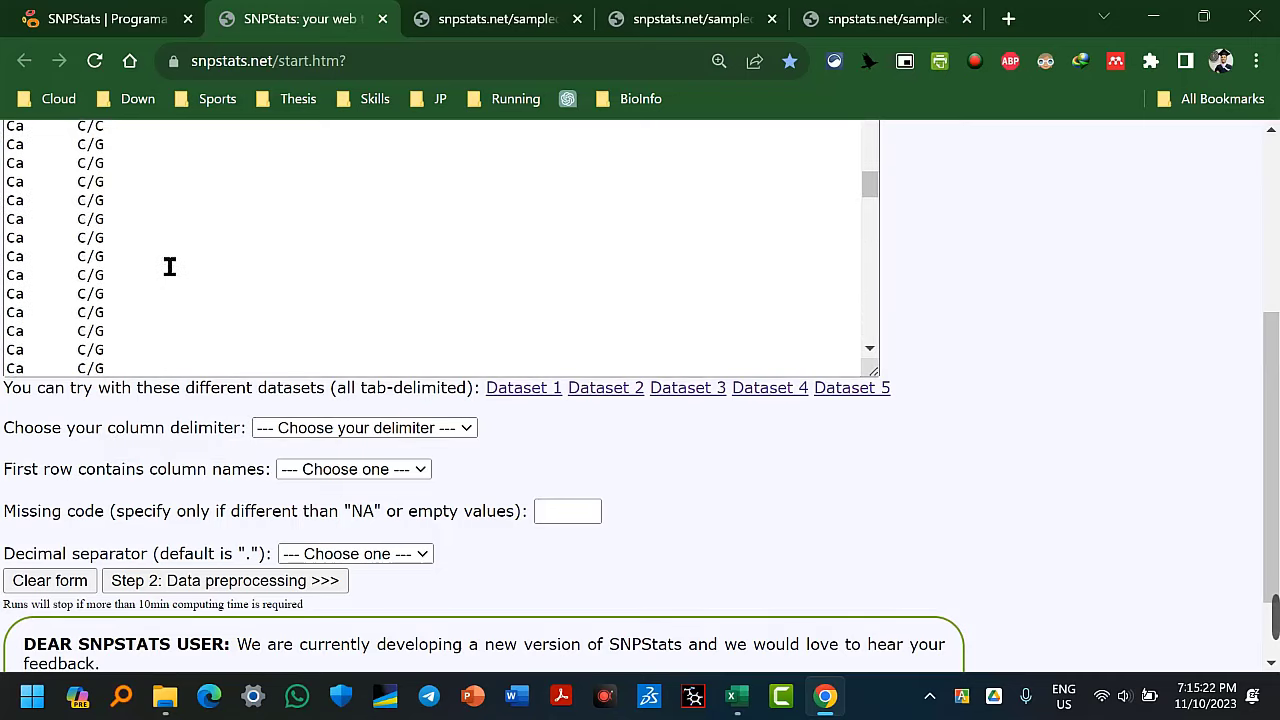
pyautogui.scroll(10, 148, 255)
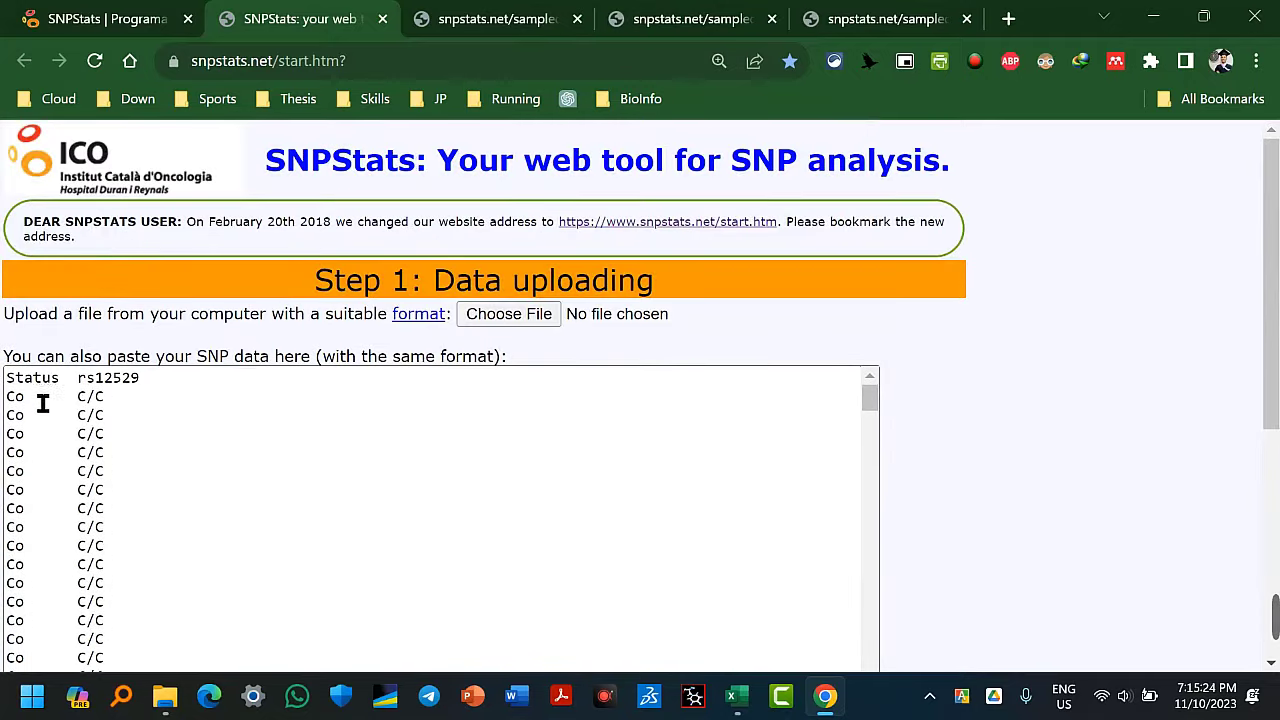
pyautogui.scroll(-1, 100, 412)
pyautogui.scroll(-3, 103, 414)
pyautogui.scroll(-4, 991, 371)
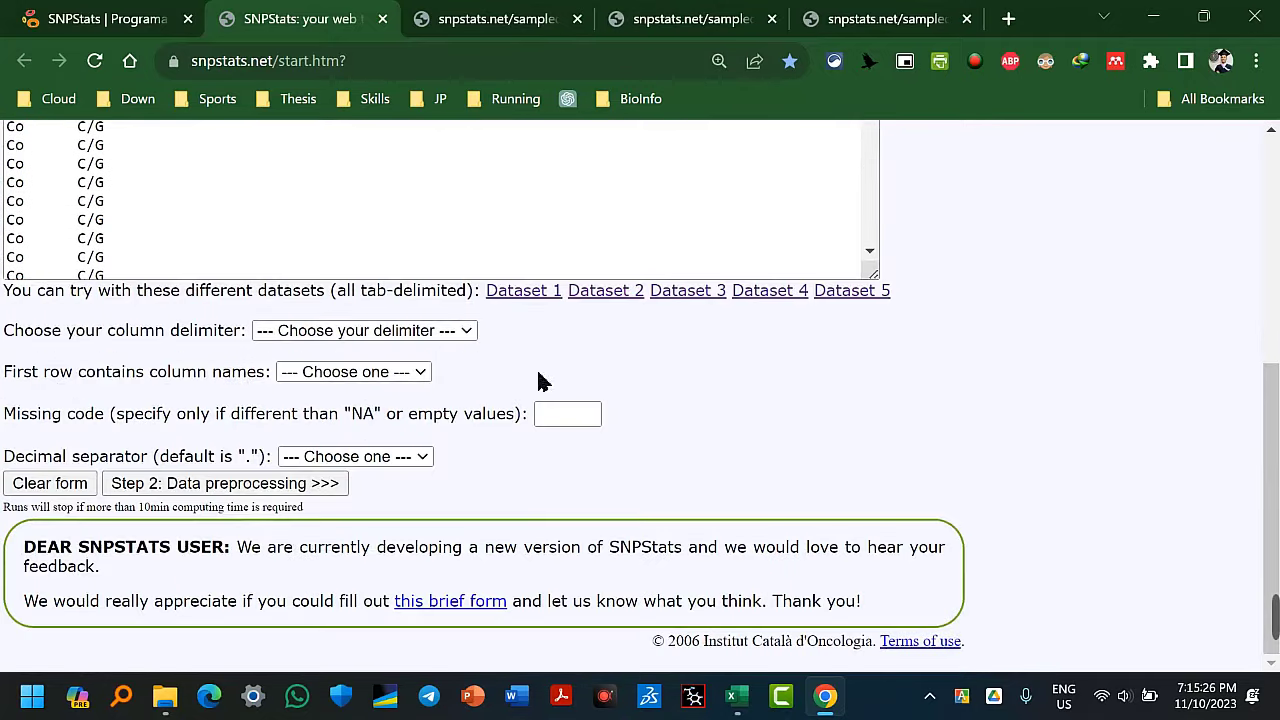
pyautogui.click(463, 334)
pyautogui.click(376, 370)
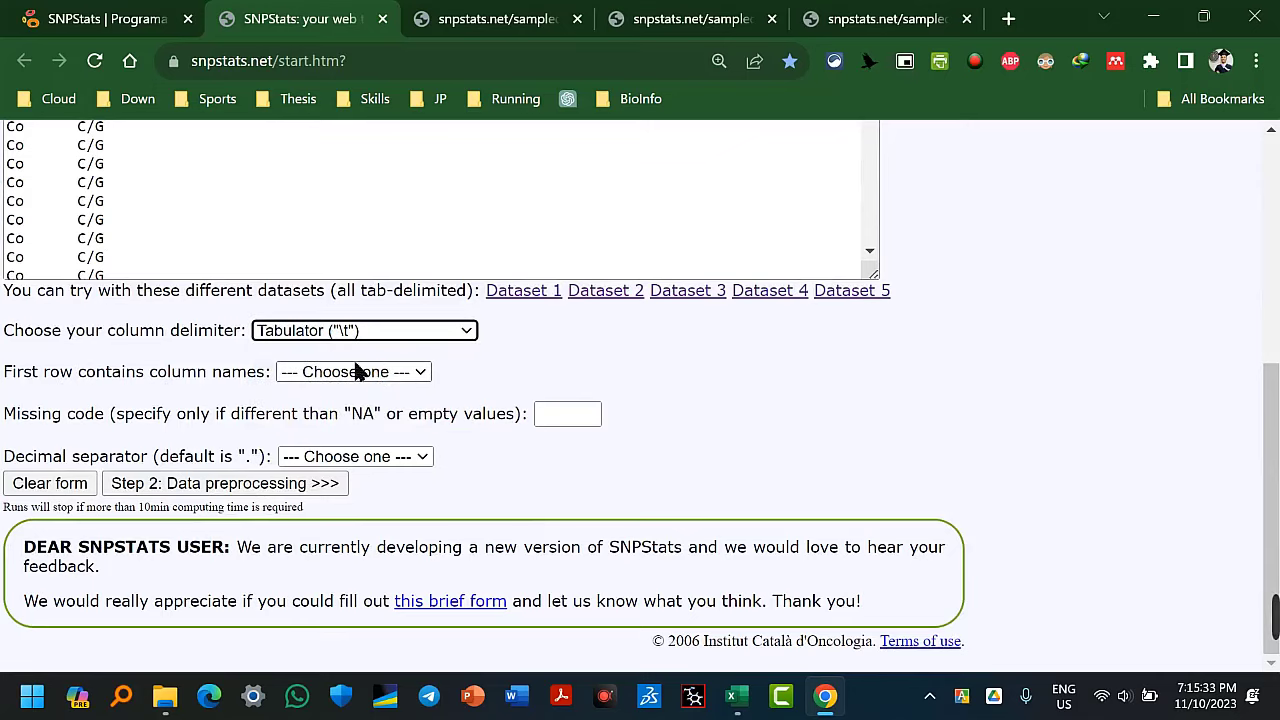
# Check the Status and rs12529 header line in the pasted data and set First row contains column names to Yes
pyautogui.scroll(10, 1157, 297)
pyautogui.scroll(10, 171, 394)
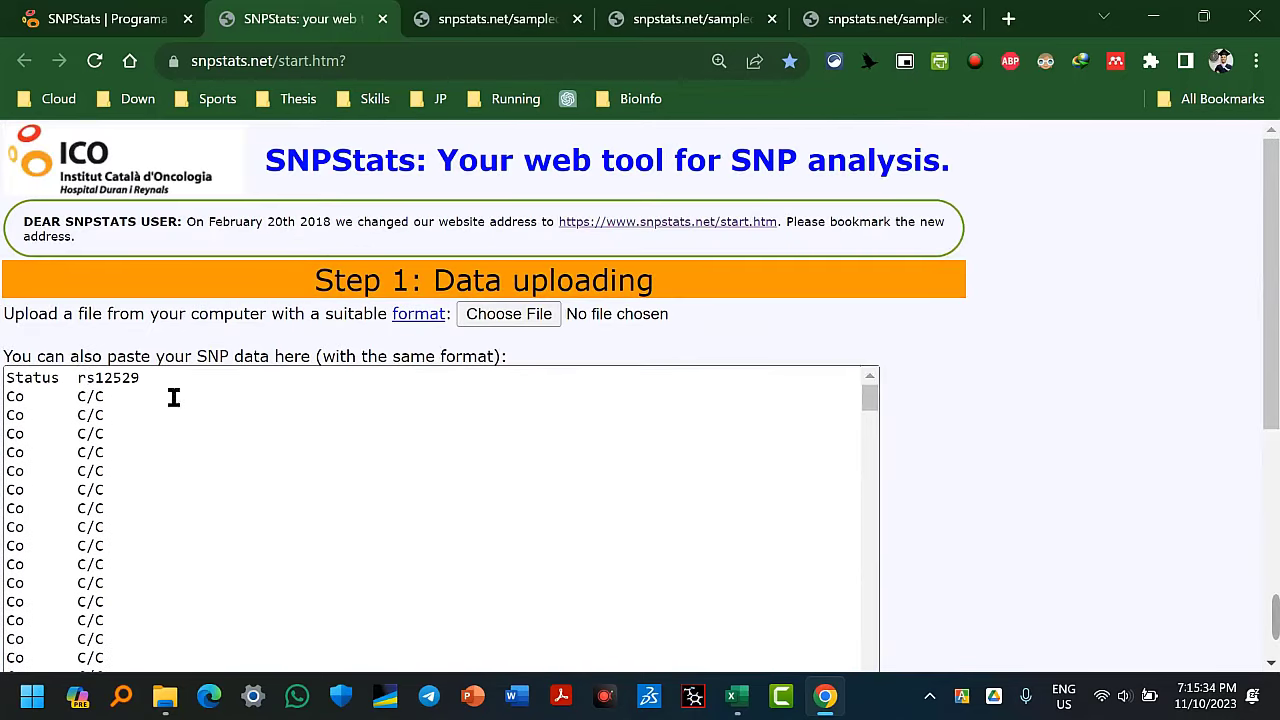
pyautogui.moveTo(166, 382); pyautogui.dragTo(9, 408)
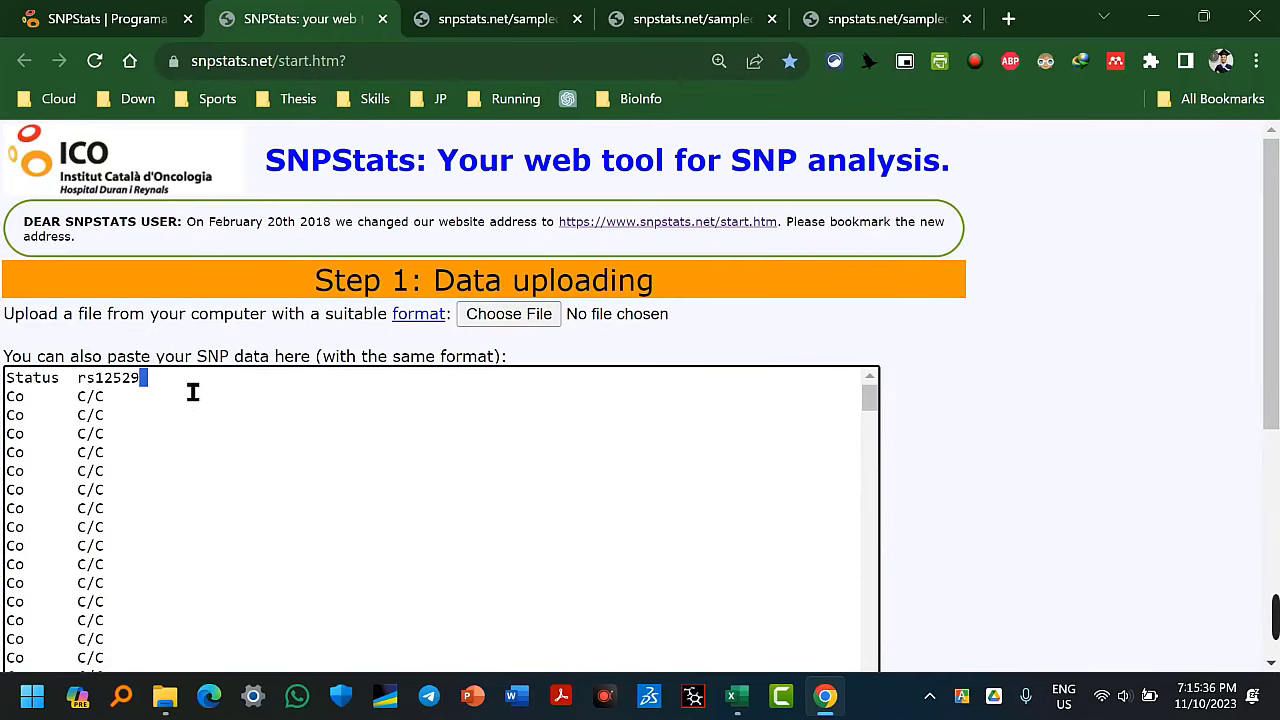
pyautogui.scroll(-5, 955, 428)
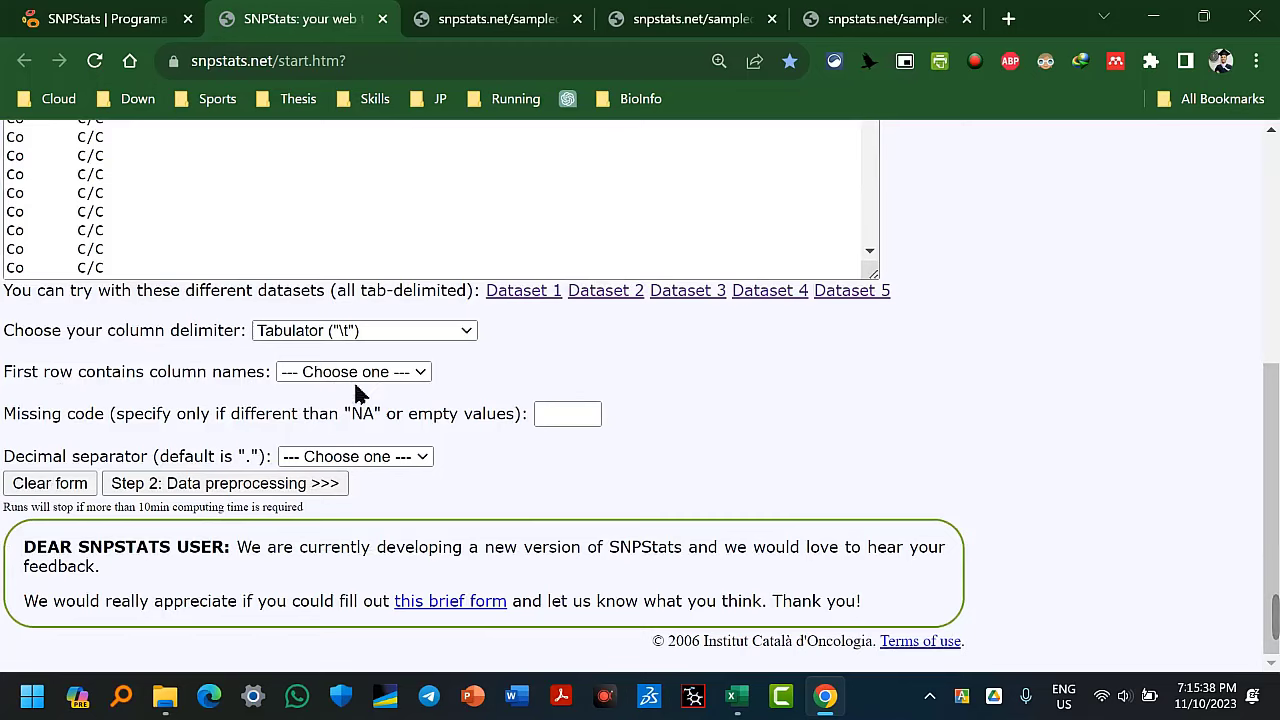
pyautogui.click(370, 373)
pyautogui.click(358, 412)
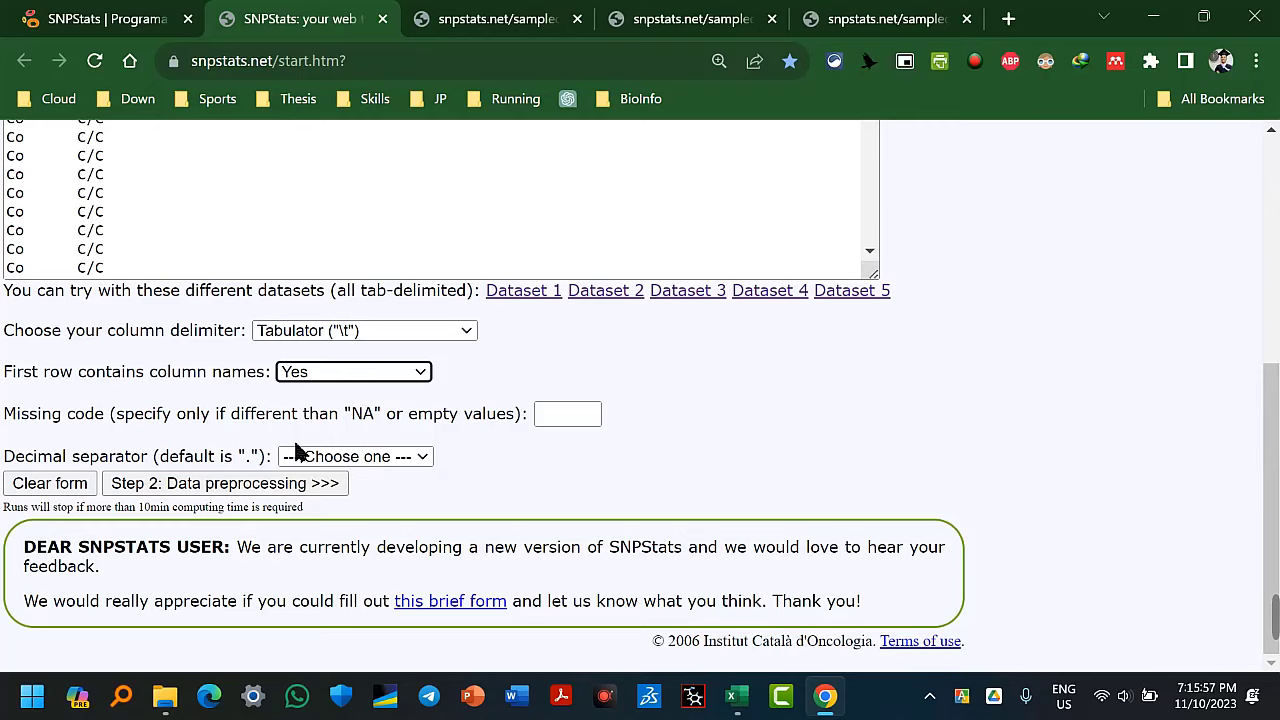
# Switch to the Excel dataset to check the genotypes for missing values, and return to the SNPStats form in Chrome
pyautogui.click(733, 696)
pyautogui.click(209, 346)
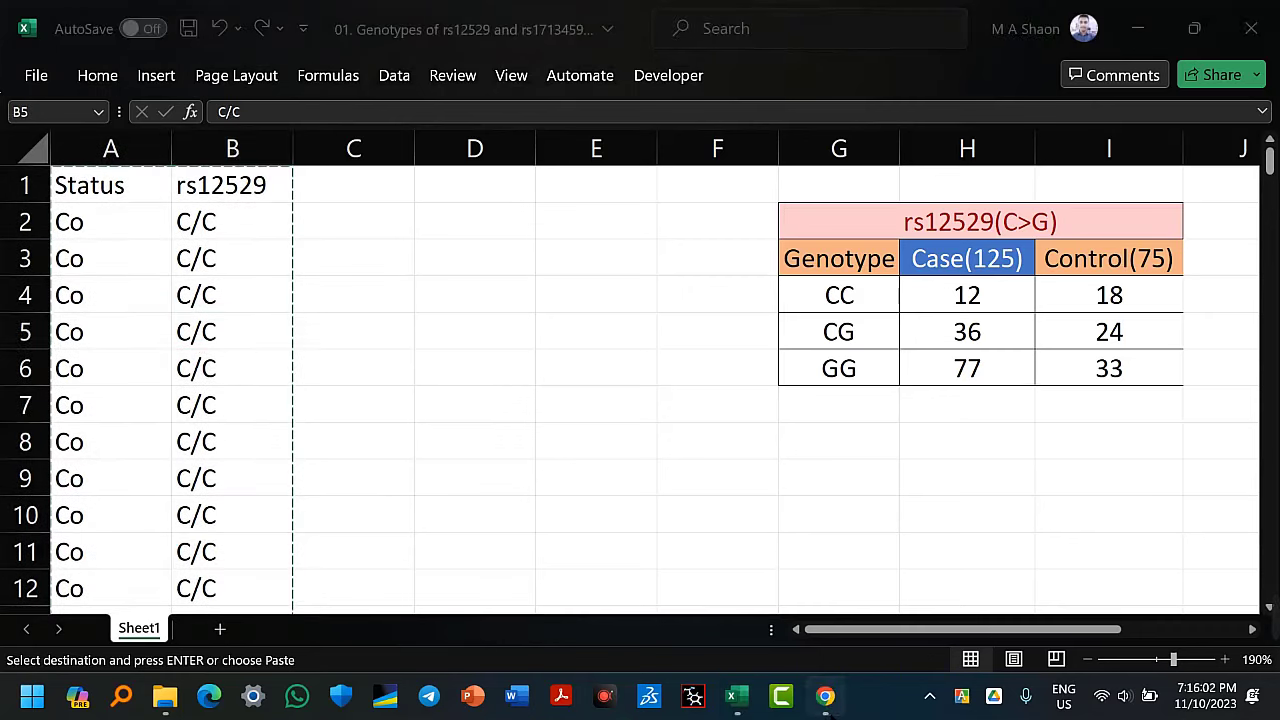
pyautogui.click(825, 696)
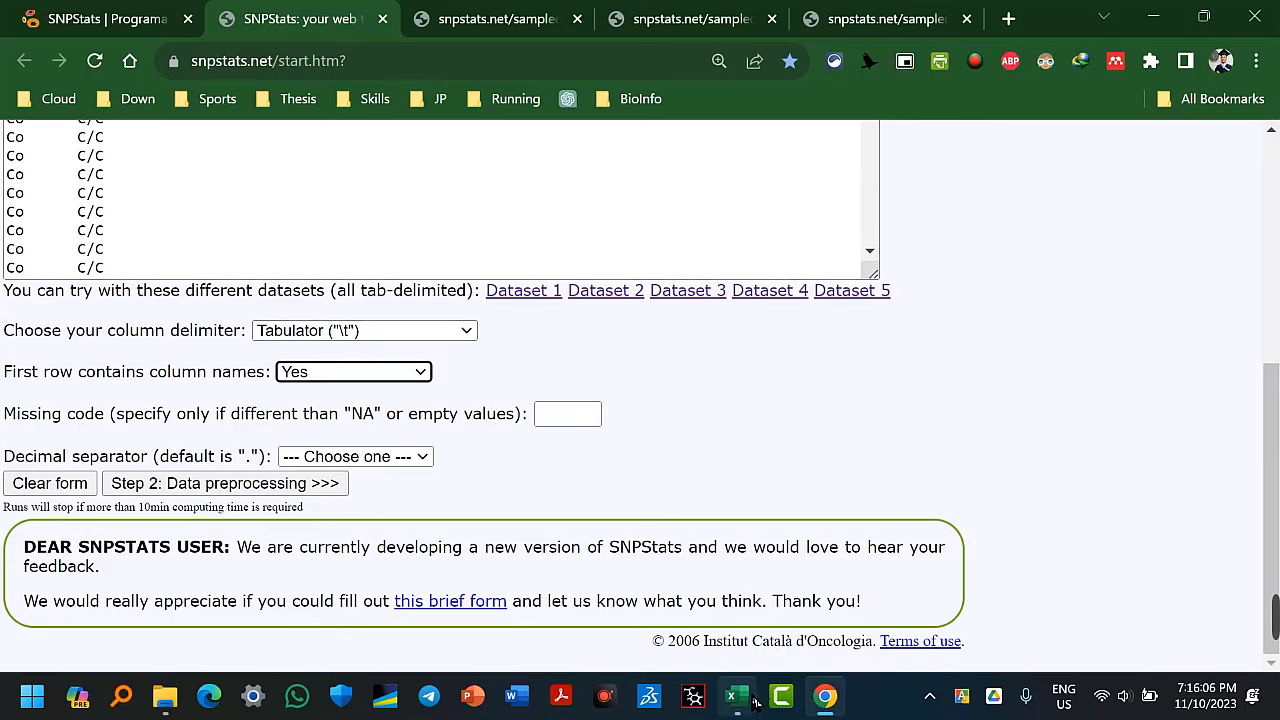
pyautogui.click(737, 696)
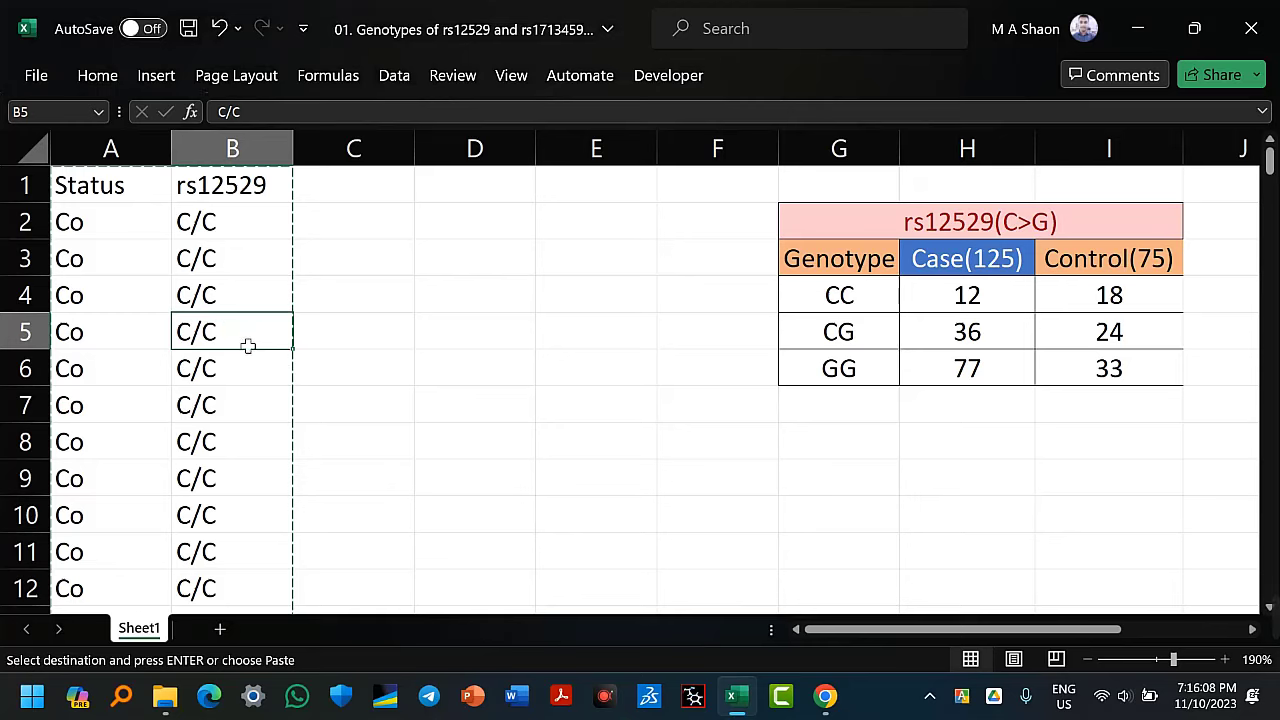
pyautogui.click(825, 696)
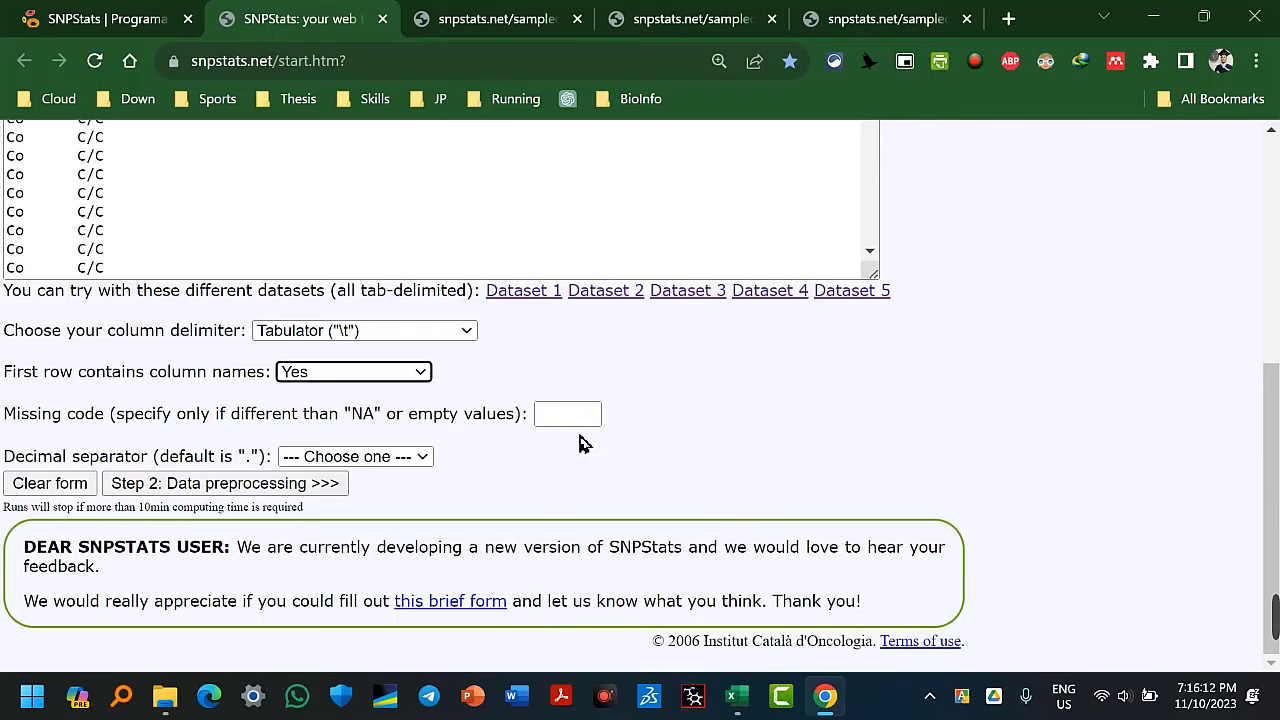
# Leave the missing code empty and set the decimal separator to Dot (".")
pyautogui.press('Tab')
pyautogui.click(620, 500)
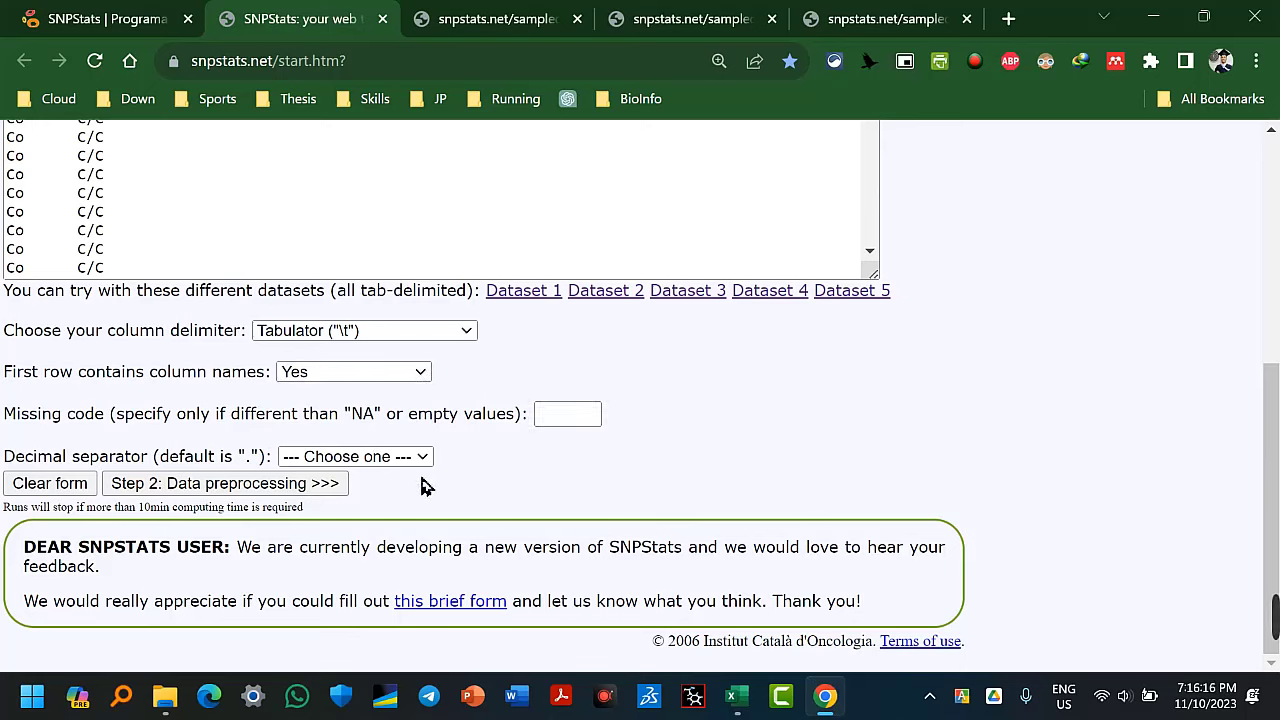
pyautogui.click(422, 457)
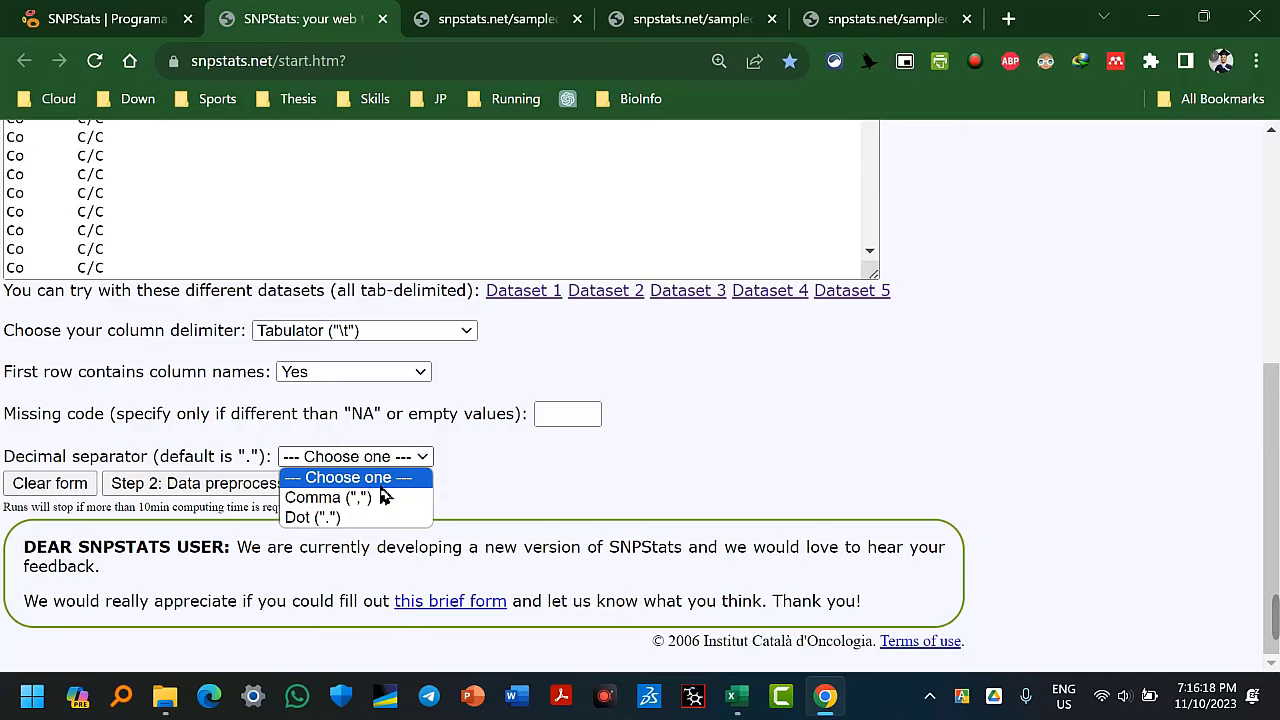
pyautogui.click(338, 518)
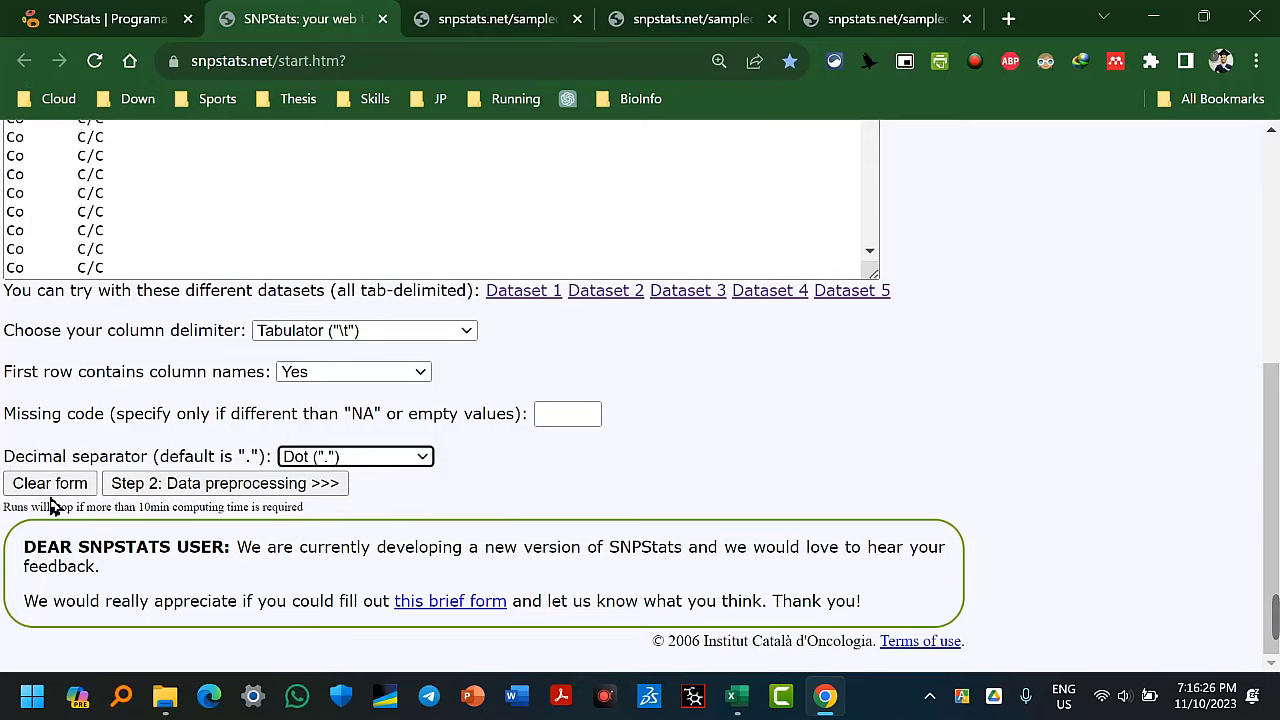
# Review the pasted SNP data from the header downward together with the chosen Step 1 upload options
pyautogui.scroll(3, 40, 417)
pyautogui.scroll(-5, 86, 400)
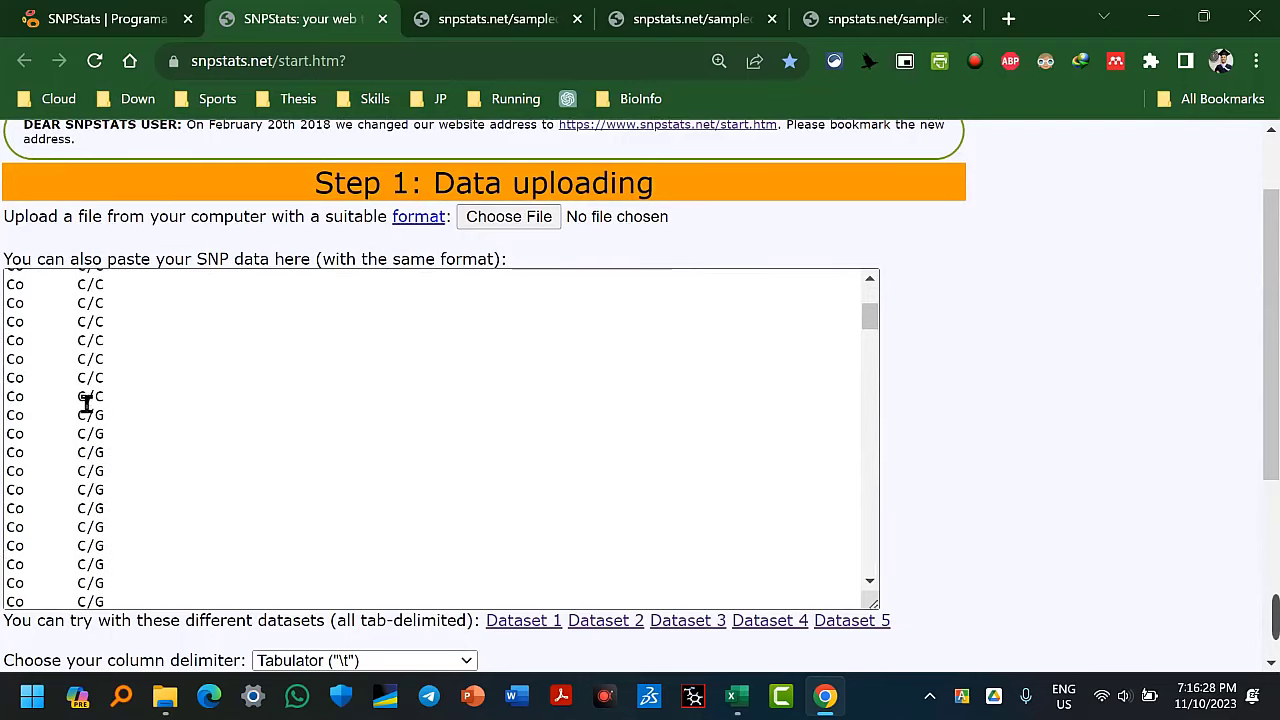
pyautogui.scroll(-3, 943, 491)
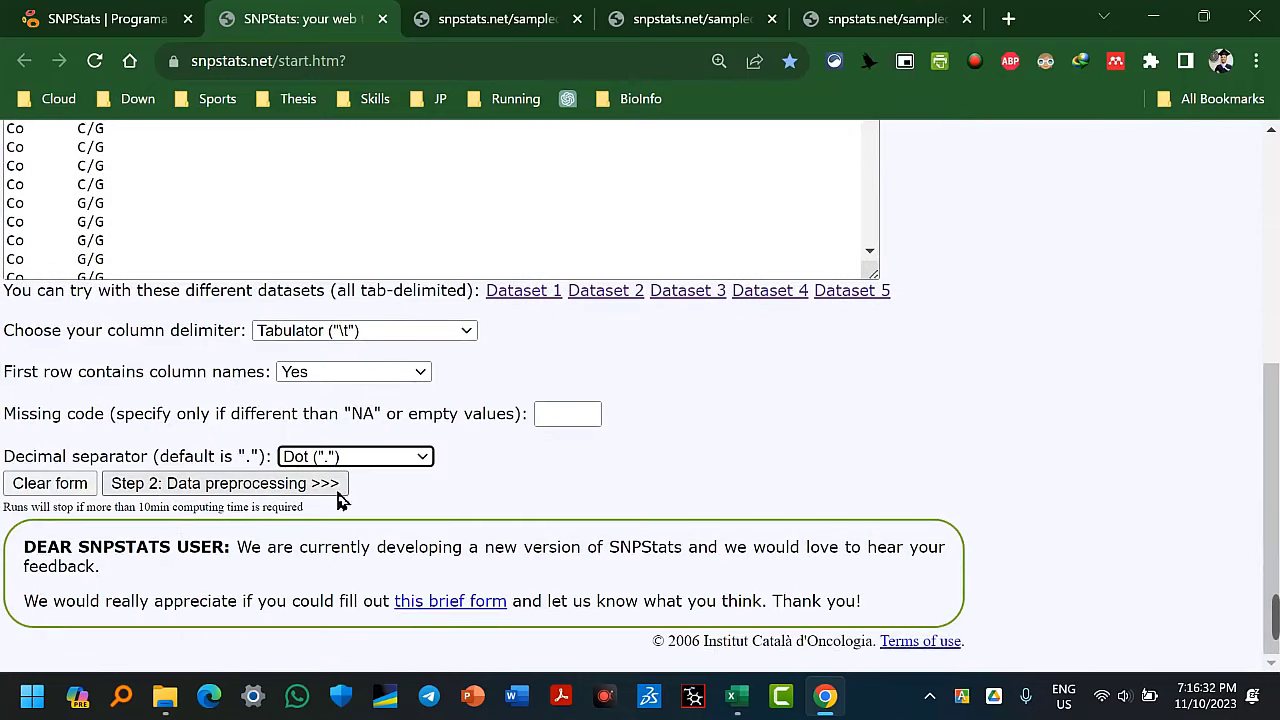
pyautogui.scroll(5, 1010, 436)
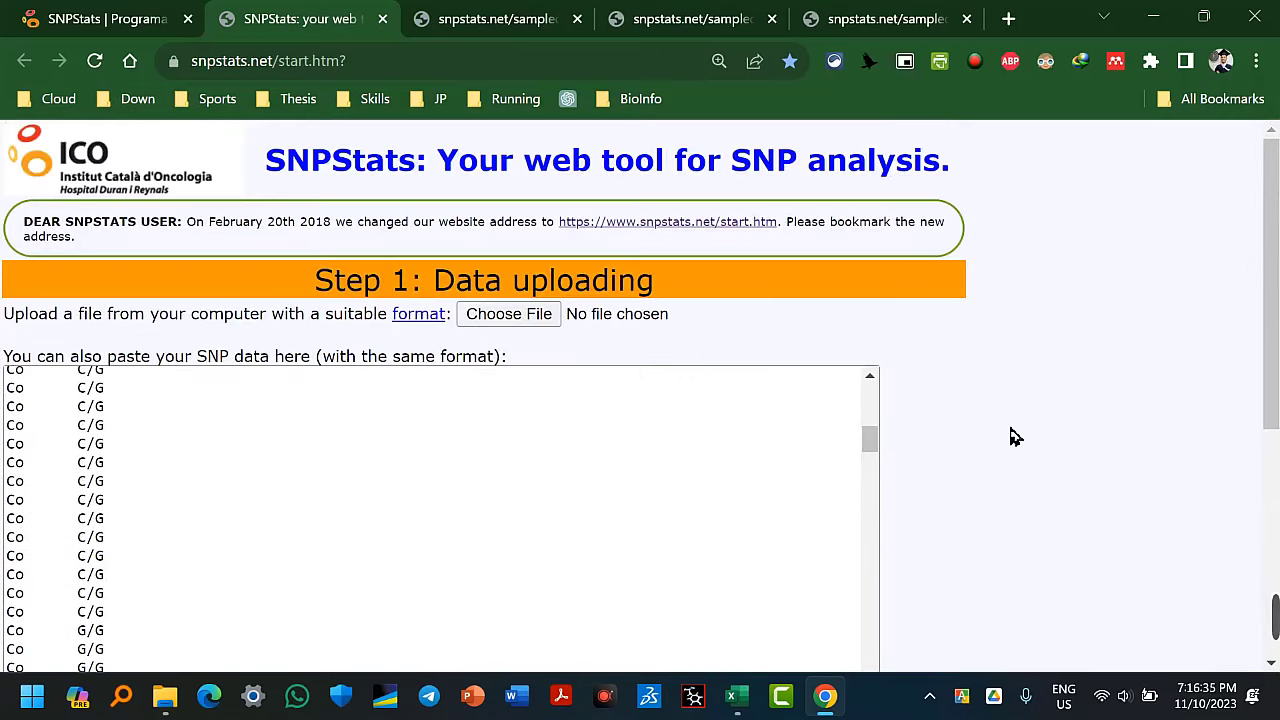
pyautogui.scroll(-2, 1010, 436)
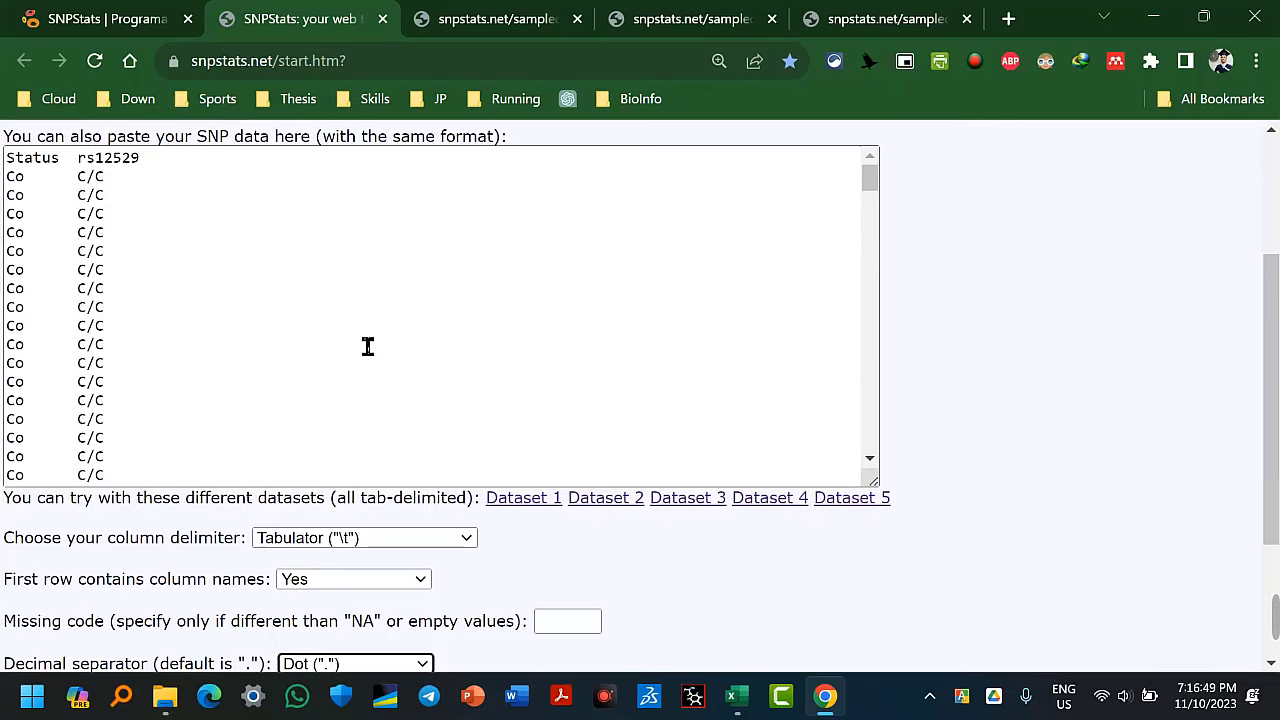
pyautogui.scroll(2, 1043, 423)
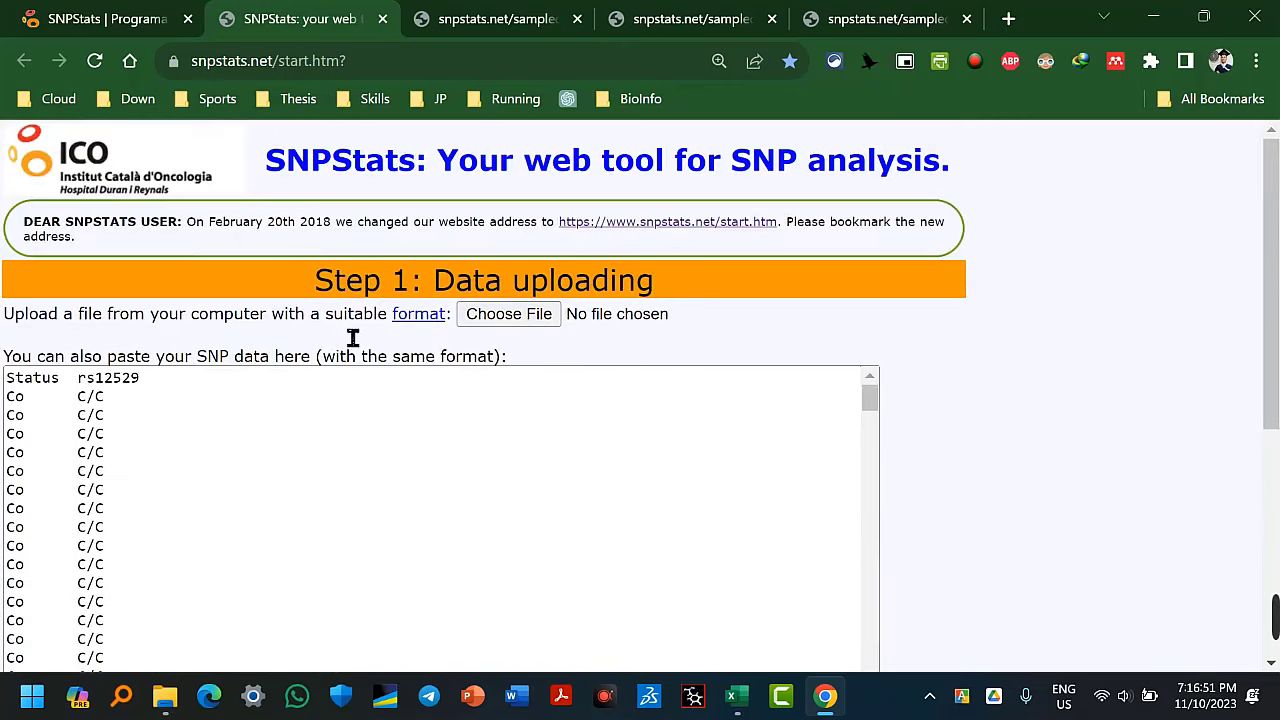
pyautogui.click(502, 374)
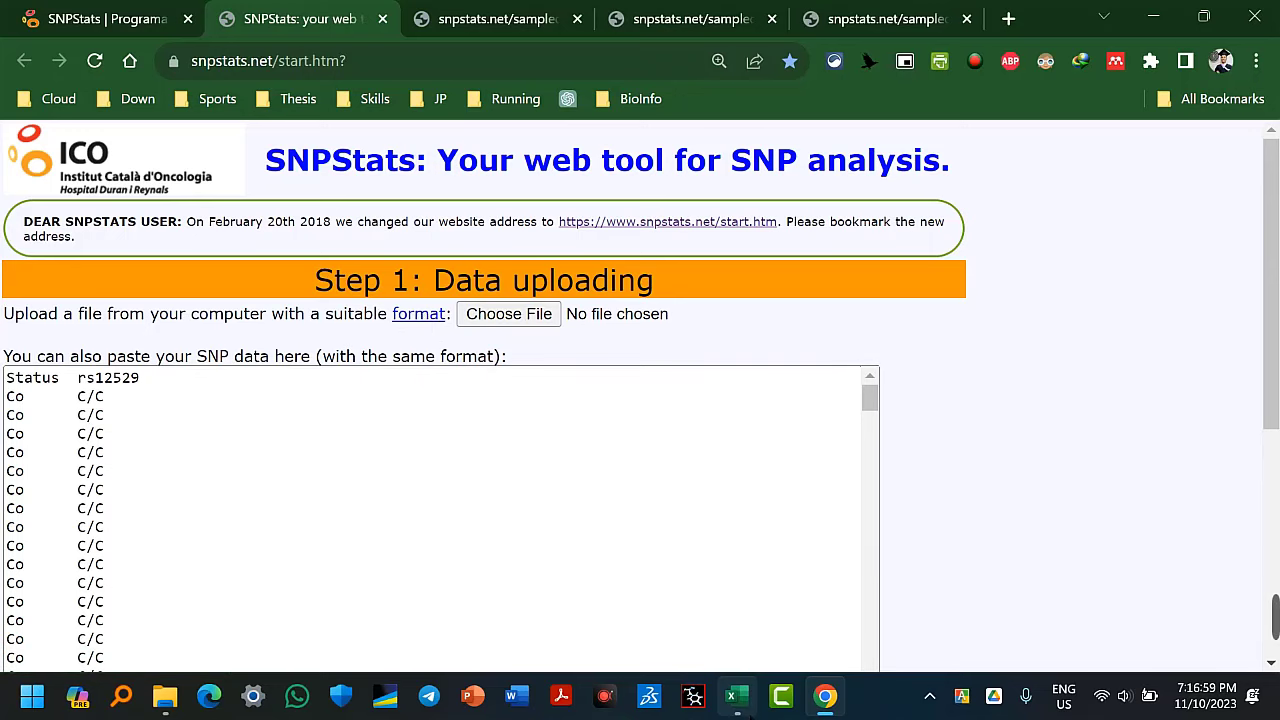
# Switch to the Excel dataset and cancel the pending copy selection around columns A and B
pyautogui.click(735, 700)
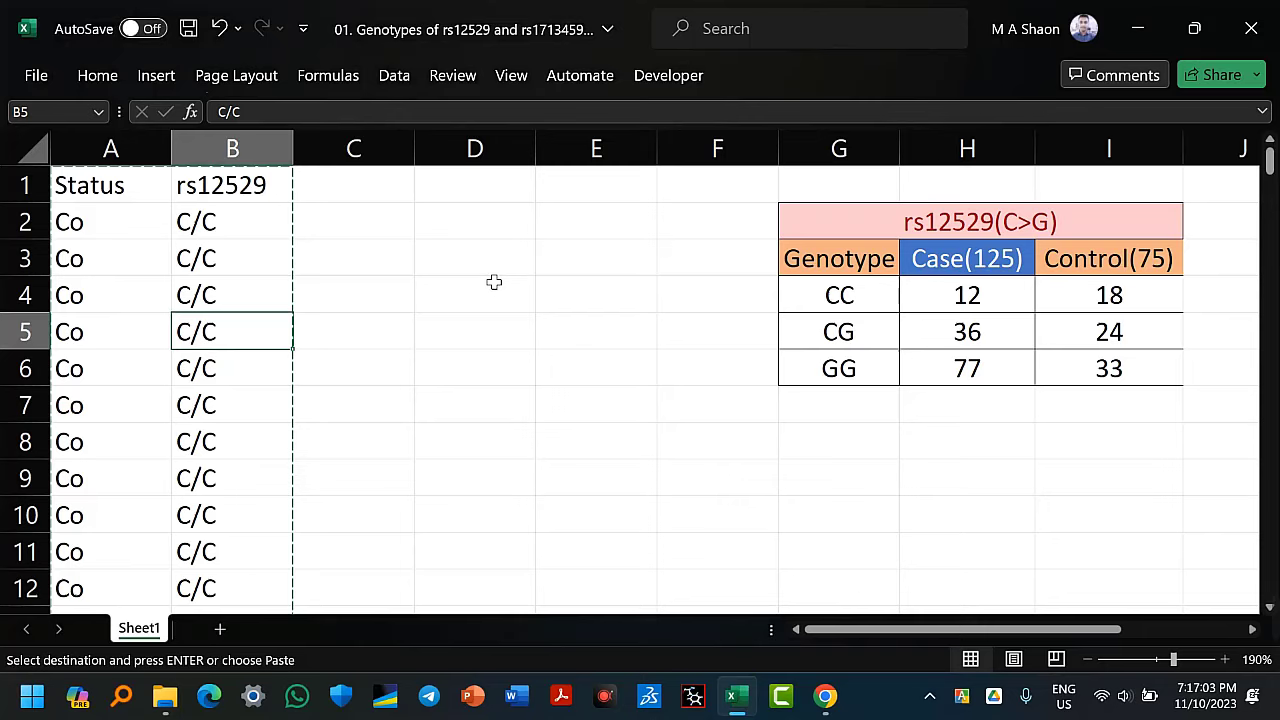
pyautogui.click(520, 331)
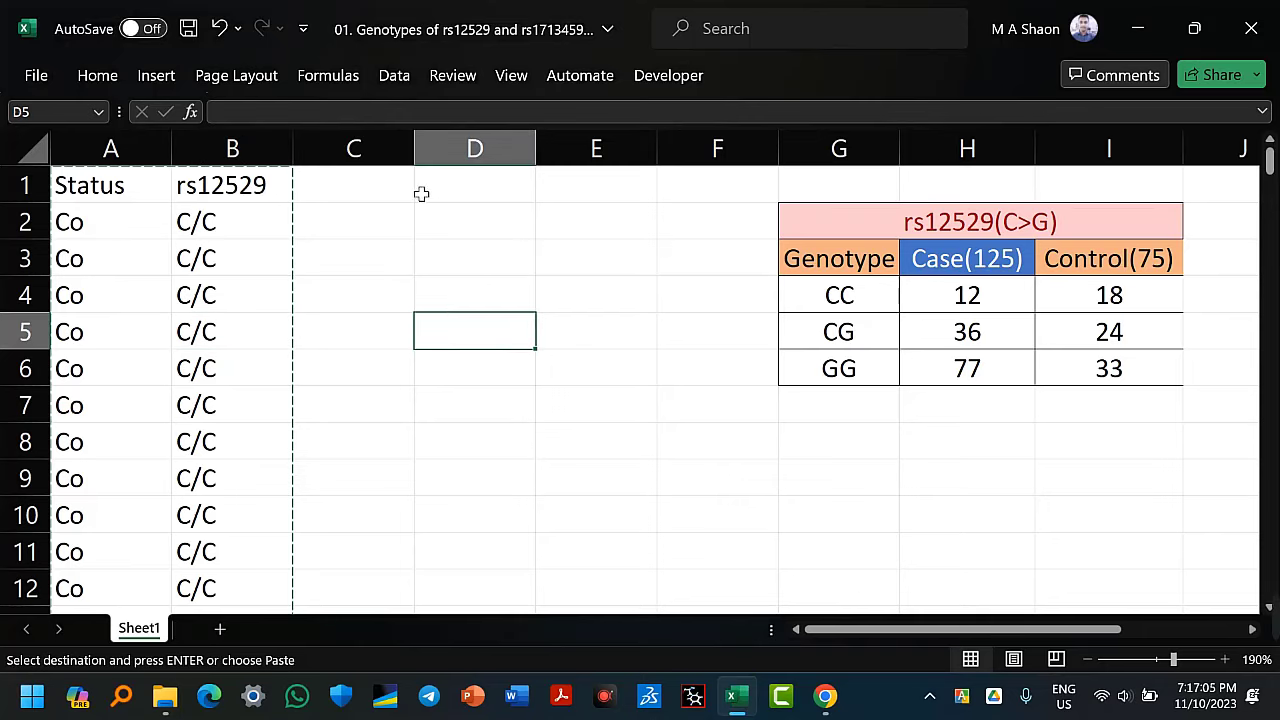
pyautogui.click(114, 198)
pyautogui.press('Escape')
pyautogui.click(838, 292)
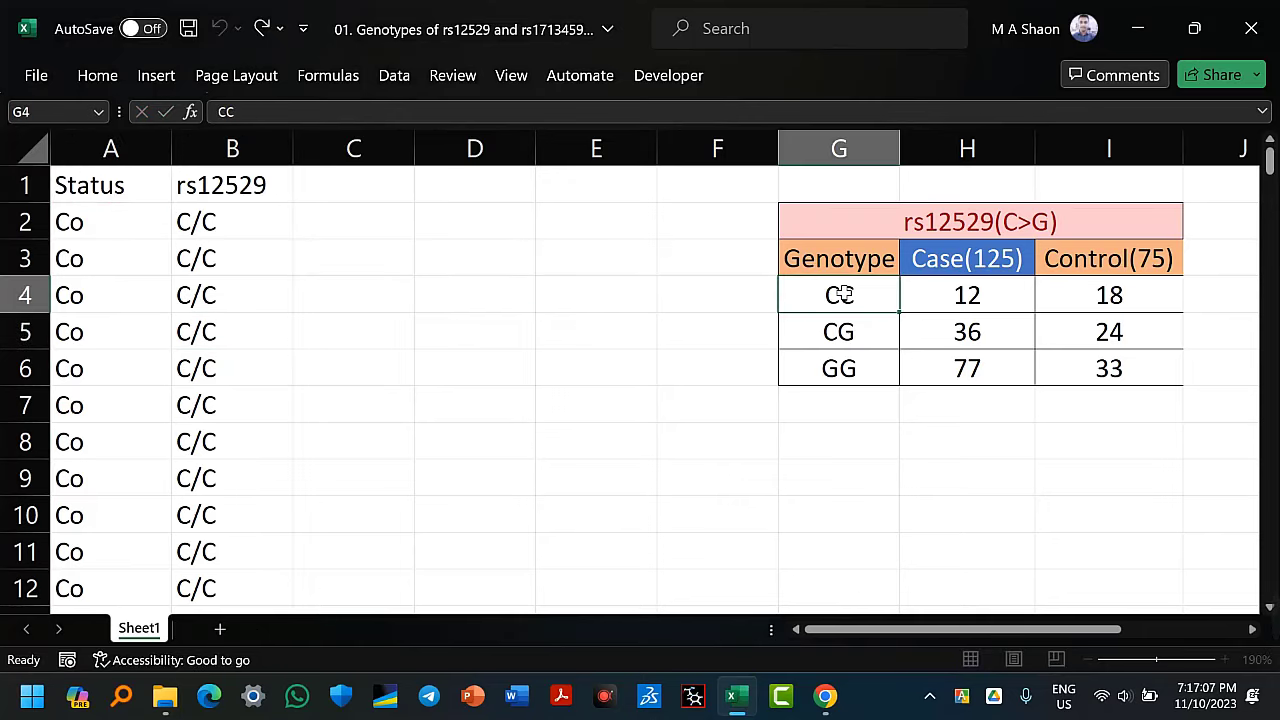
# Look over the Status and rs12529 columns from the header row downward
pyautogui.scroll(-1, 460, 290)
pyautogui.scroll(-2, 460, 290)
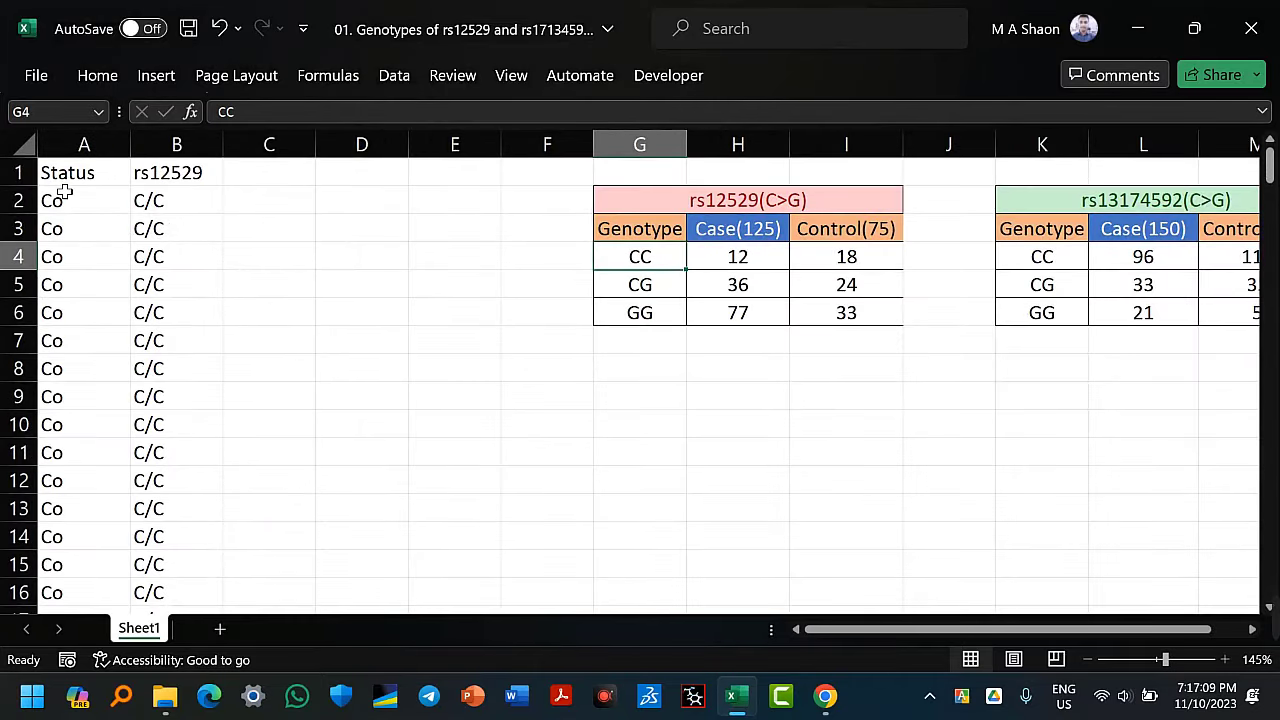
pyautogui.moveTo(68, 176); pyautogui.dragTo(178, 652)
pyautogui.click(374, 343)
pyautogui.scroll(12, 379, 348)
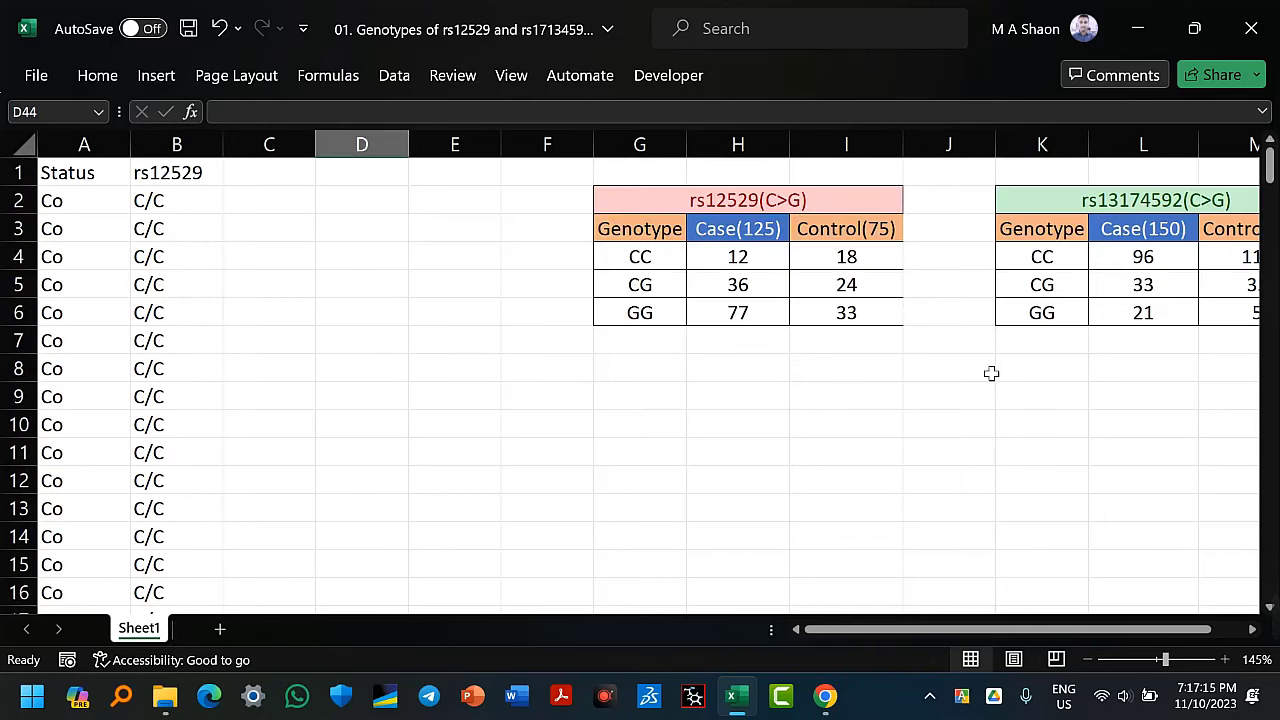
# Clear the contents of both genotype count tables, rs12529(C>G) and rs13174592(C>G), in cells F1:N10
pyautogui.click(1005, 638)
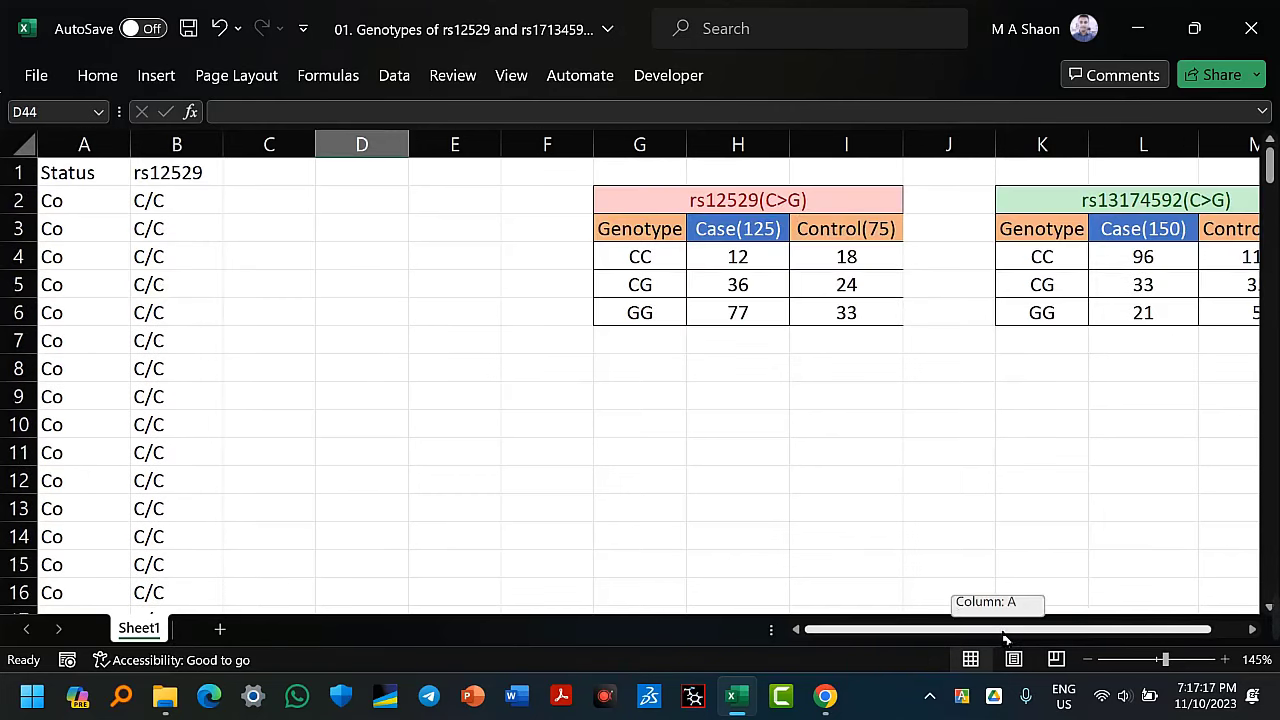
pyautogui.moveTo(1005, 638); pyautogui.dragTo(1071, 634)
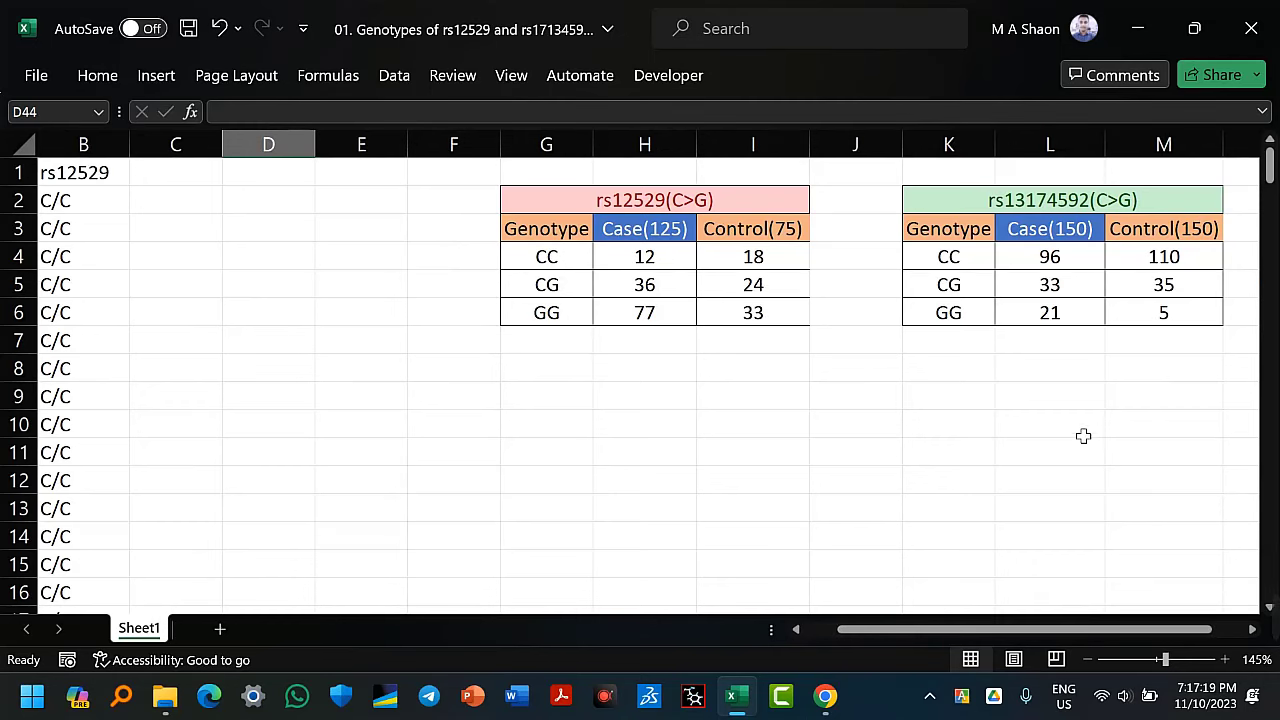
pyautogui.moveTo(1236, 417); pyautogui.dragTo(428, 183)
pyautogui.press('Delete')
pyautogui.hscroll(3, 428, 183)
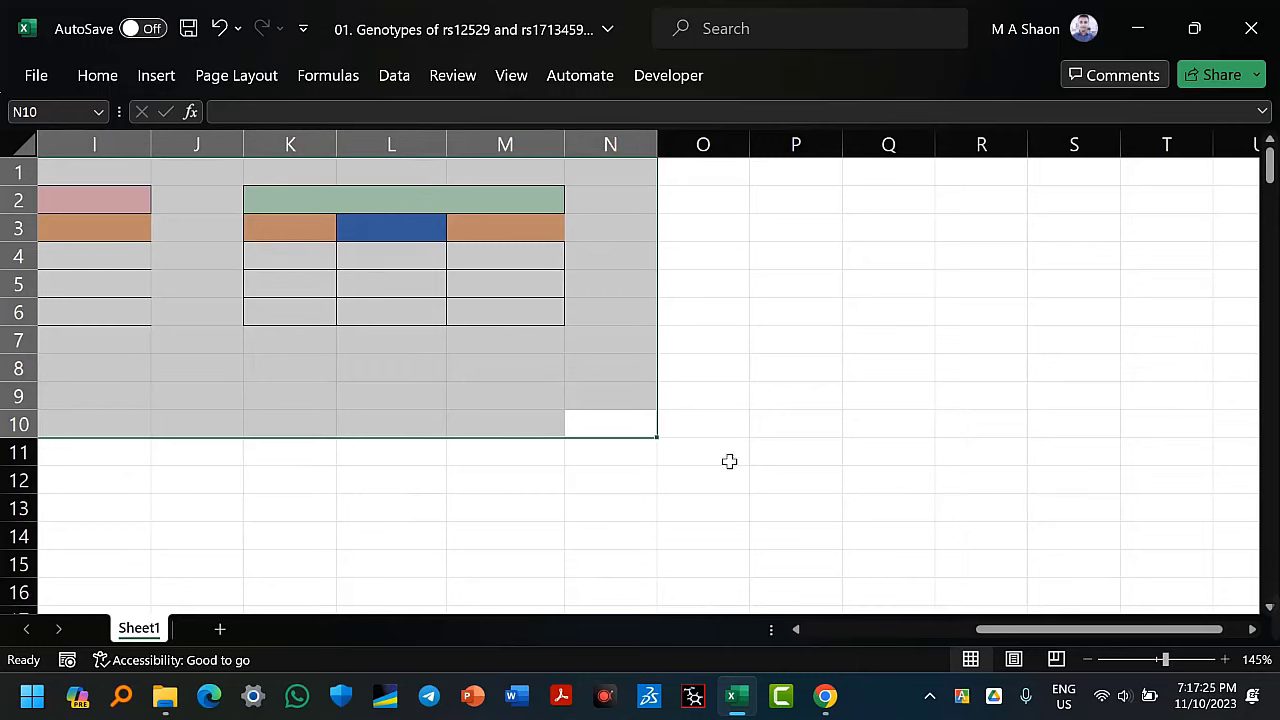
# Delete the cells F1:N10 with their leftover table formatting, using the Shift cells left option
pyautogui.moveTo(1005, 628); pyautogui.dragTo(803, 642)
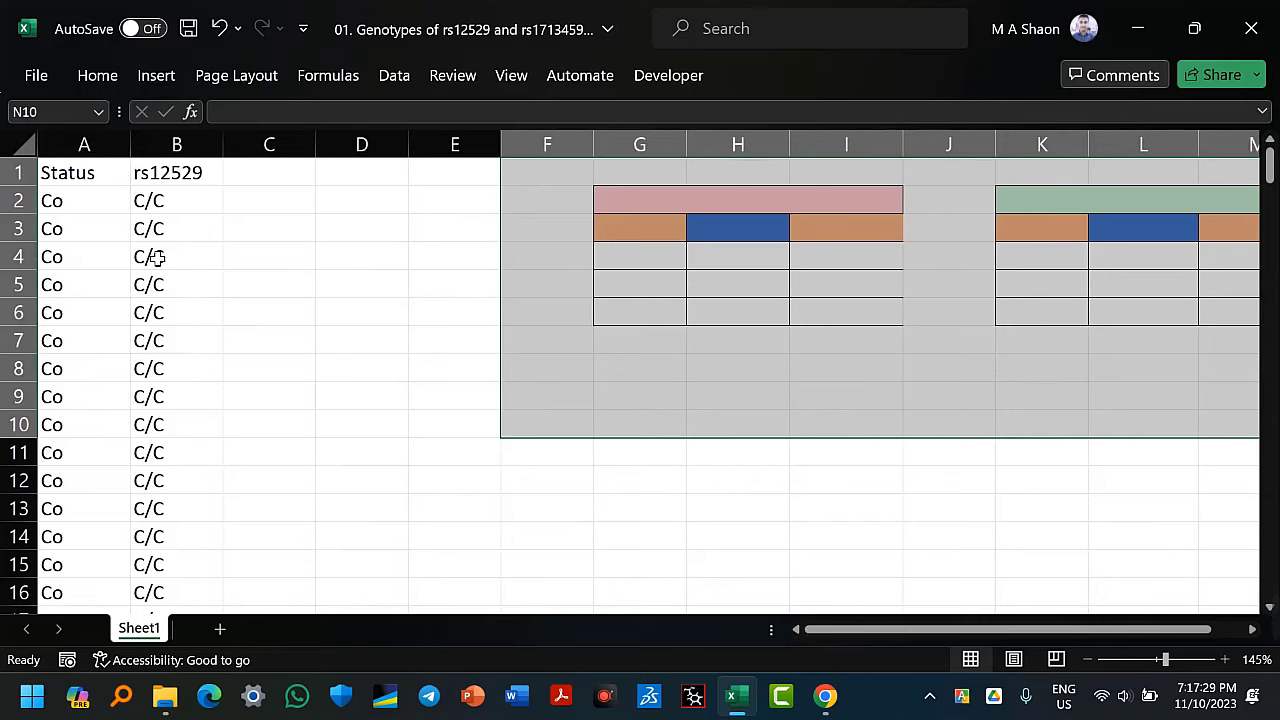
pyautogui.rightClick(679, 266)
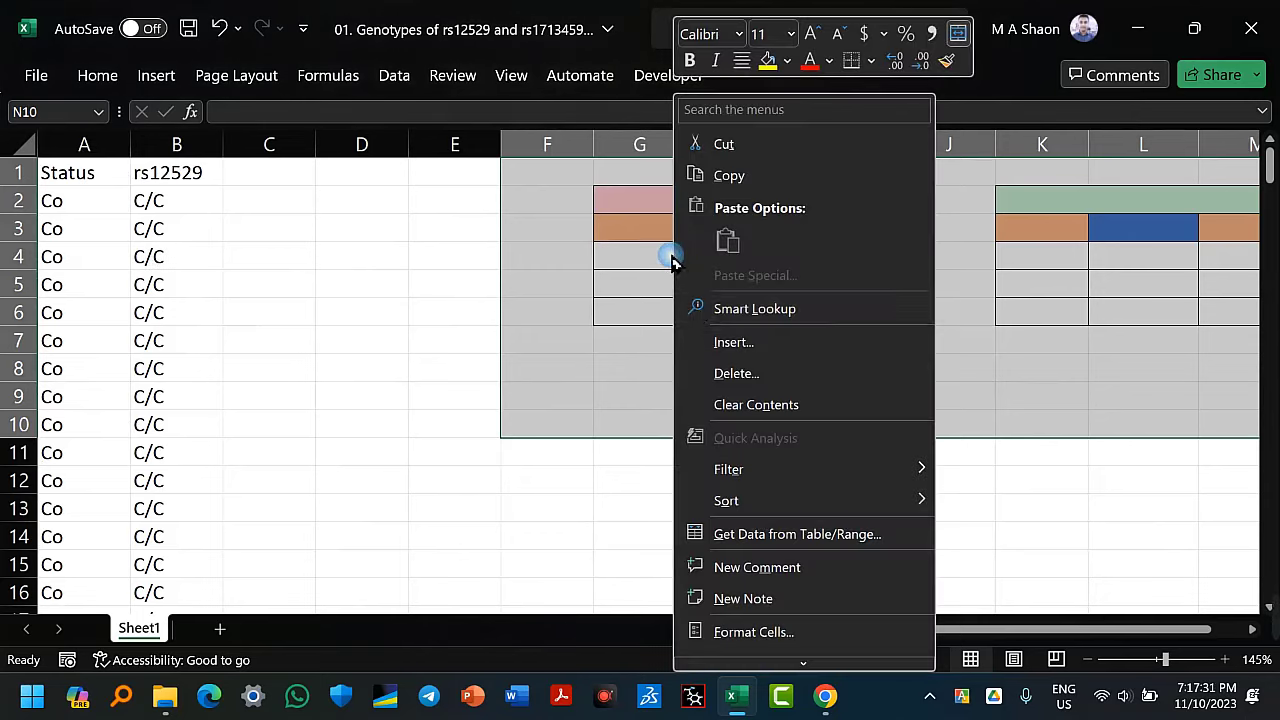
pyautogui.click(736, 374)
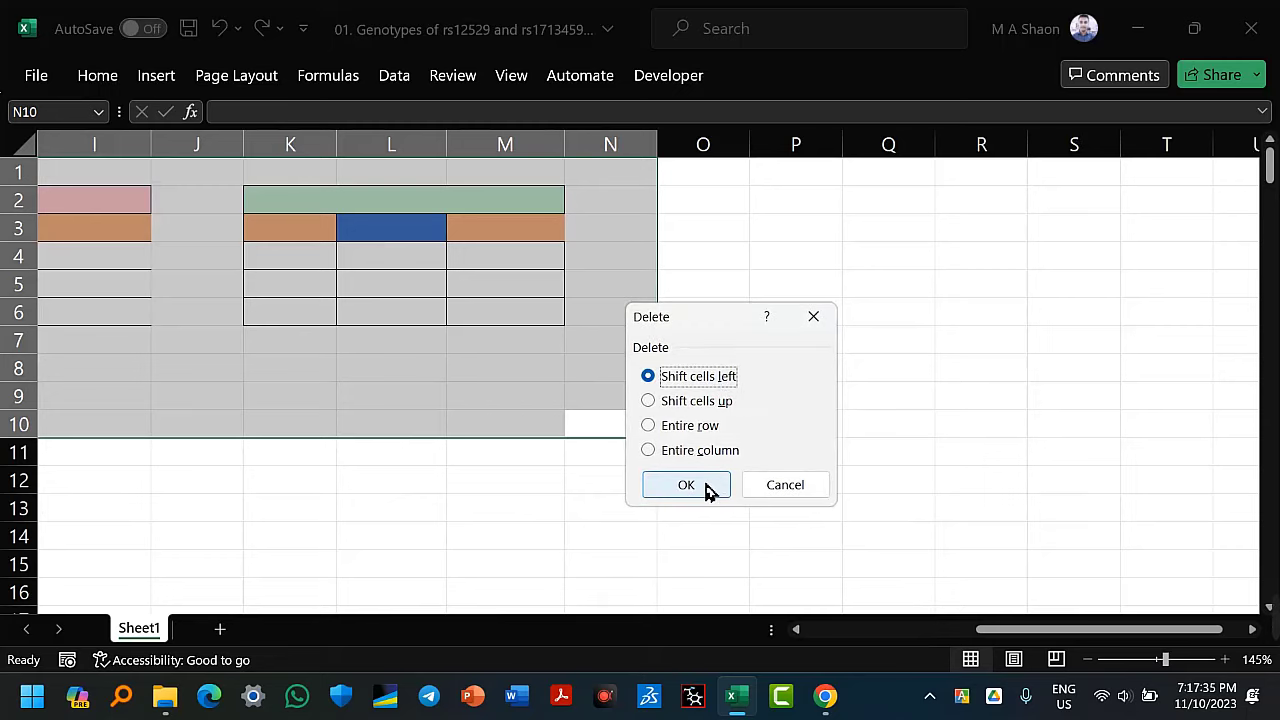
pyautogui.click(706, 488)
pyautogui.moveTo(1040, 629); pyautogui.dragTo(860, 629)
pyautogui.click(420, 365)
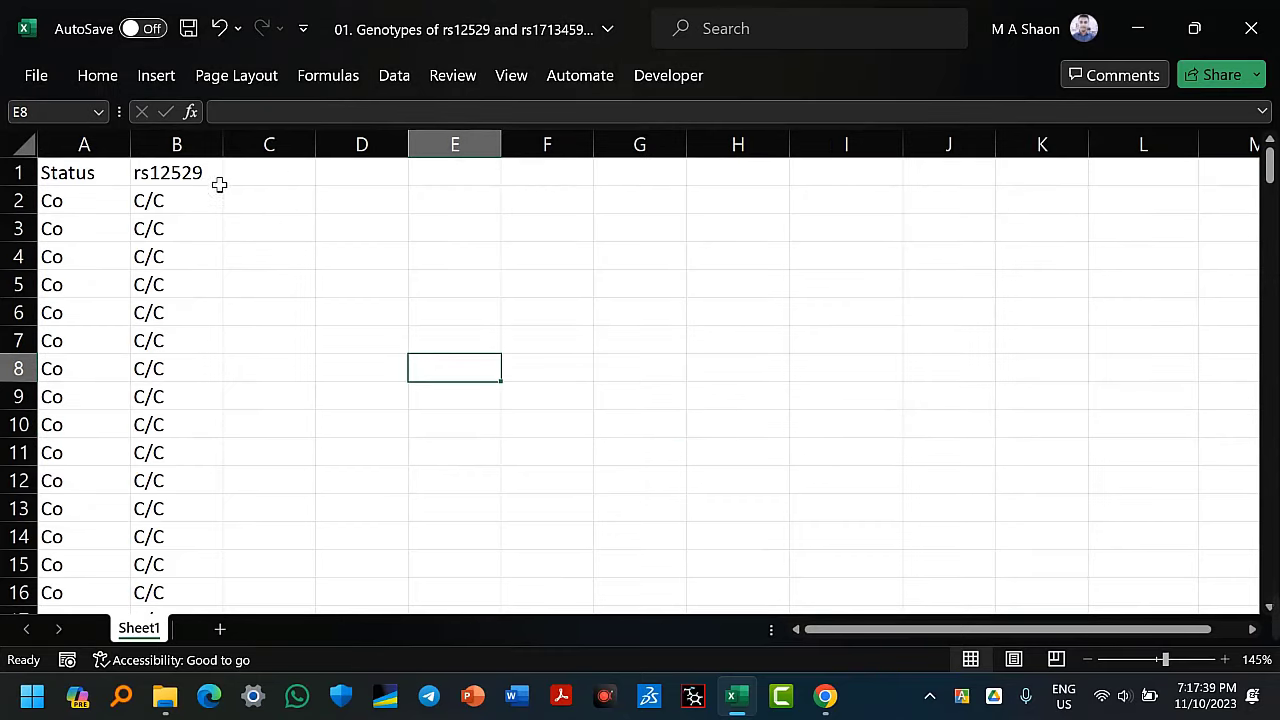
# Delete the empty columns C through I beside the Status and rs12529 data
pyautogui.moveTo(80, 148); pyautogui.dragTo(182, 173)
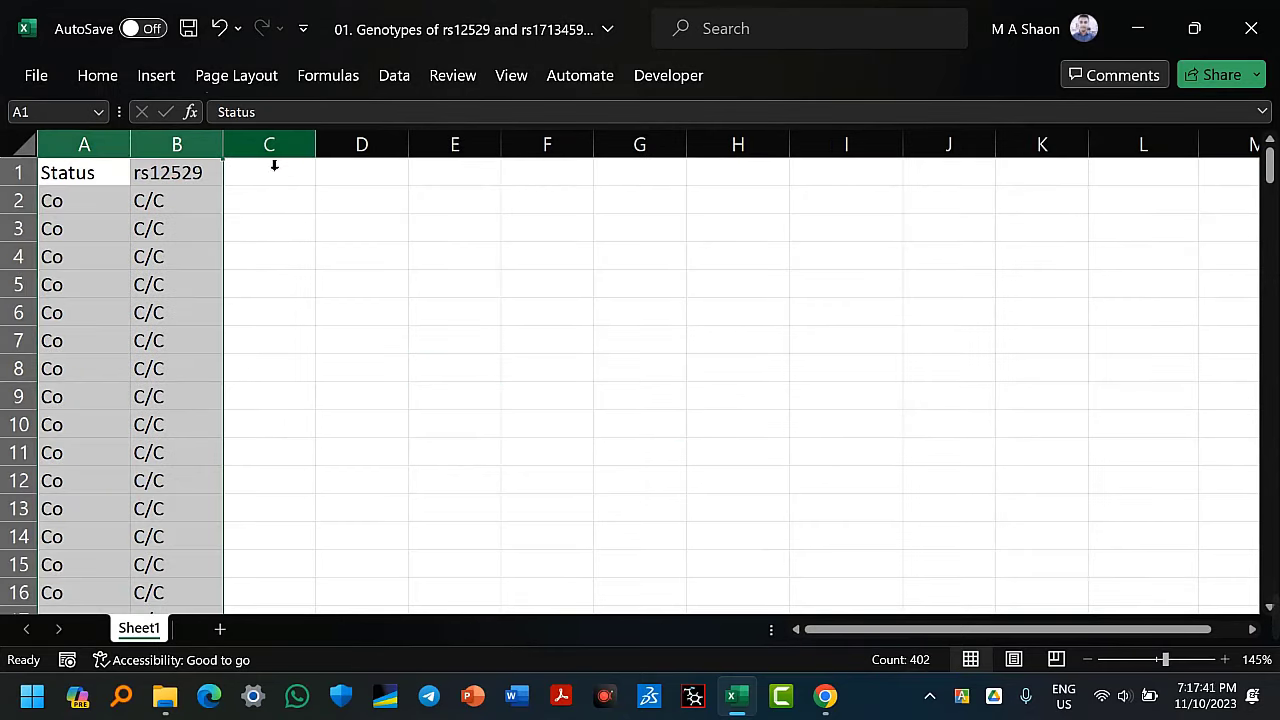
pyautogui.moveTo(277, 163); pyautogui.dragTo(906, 172)
pyautogui.rightClick(874, 164)
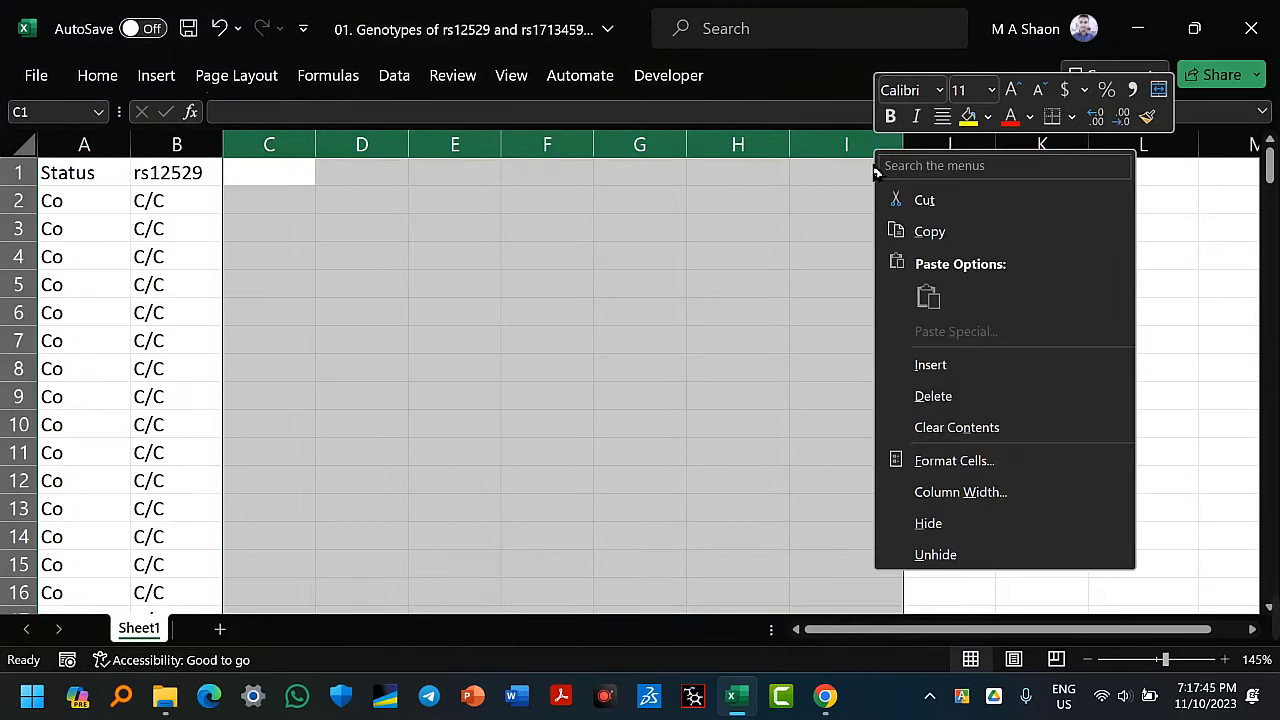
pyautogui.click(961, 400)
pyautogui.click(624, 400)
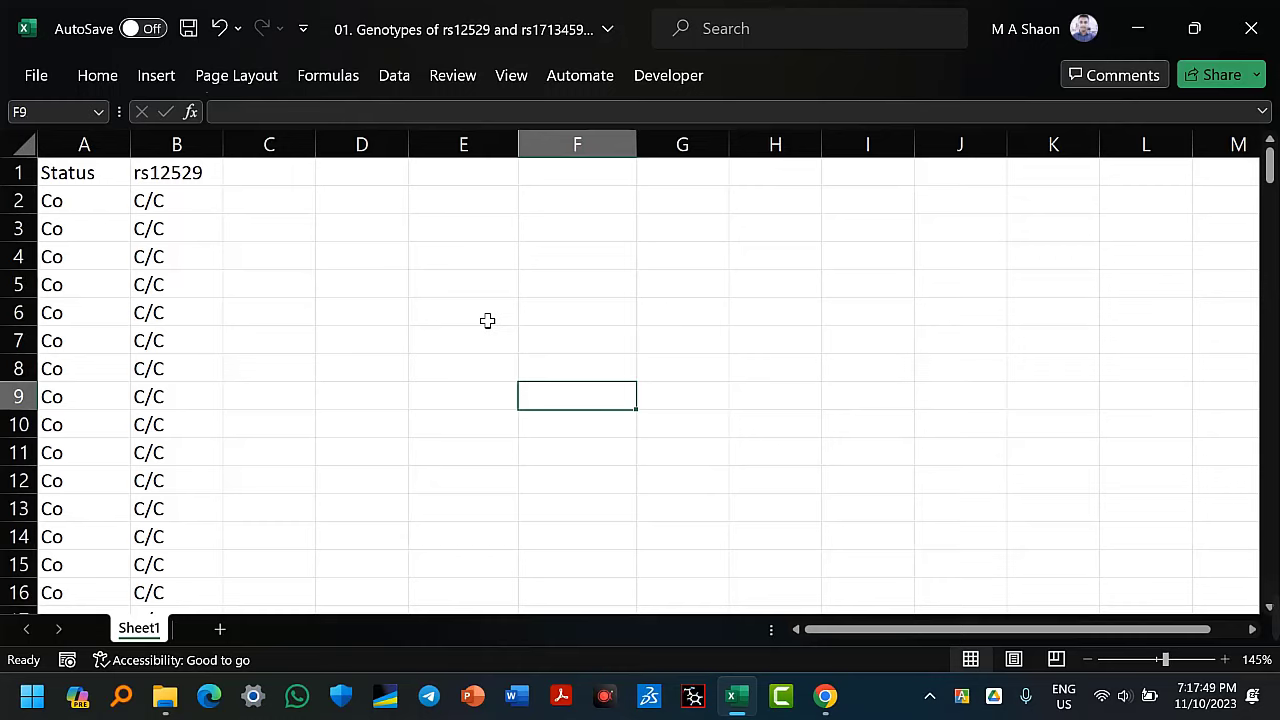
# Enter only a blank space in cell C1 as an example of a stray entry
pyautogui.click(276, 175)
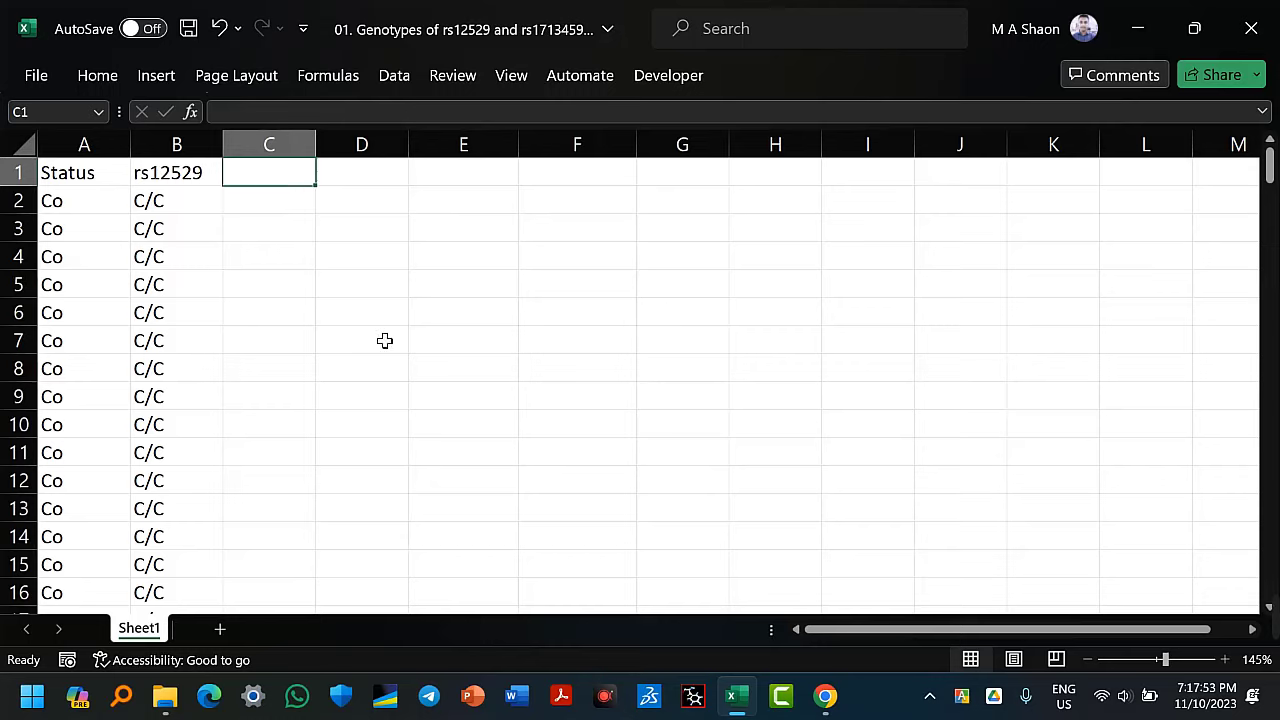
pyautogui.write('f')
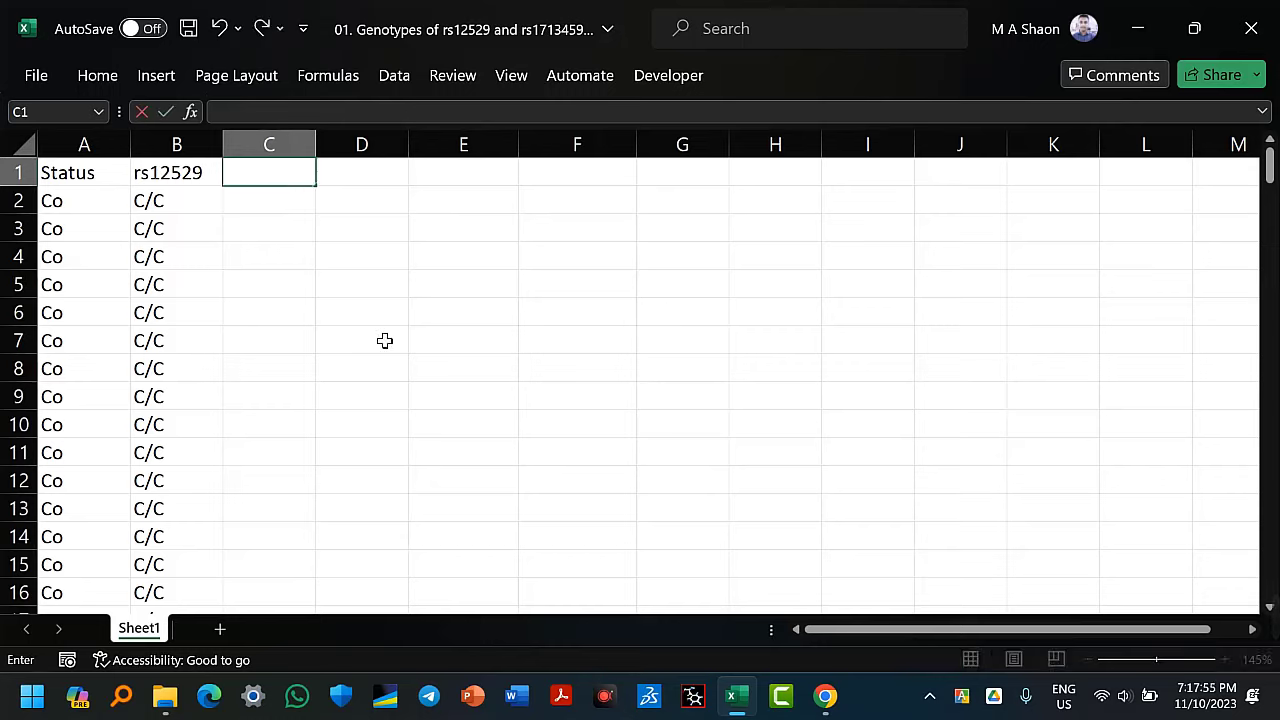
pyautogui.click(386, 340)
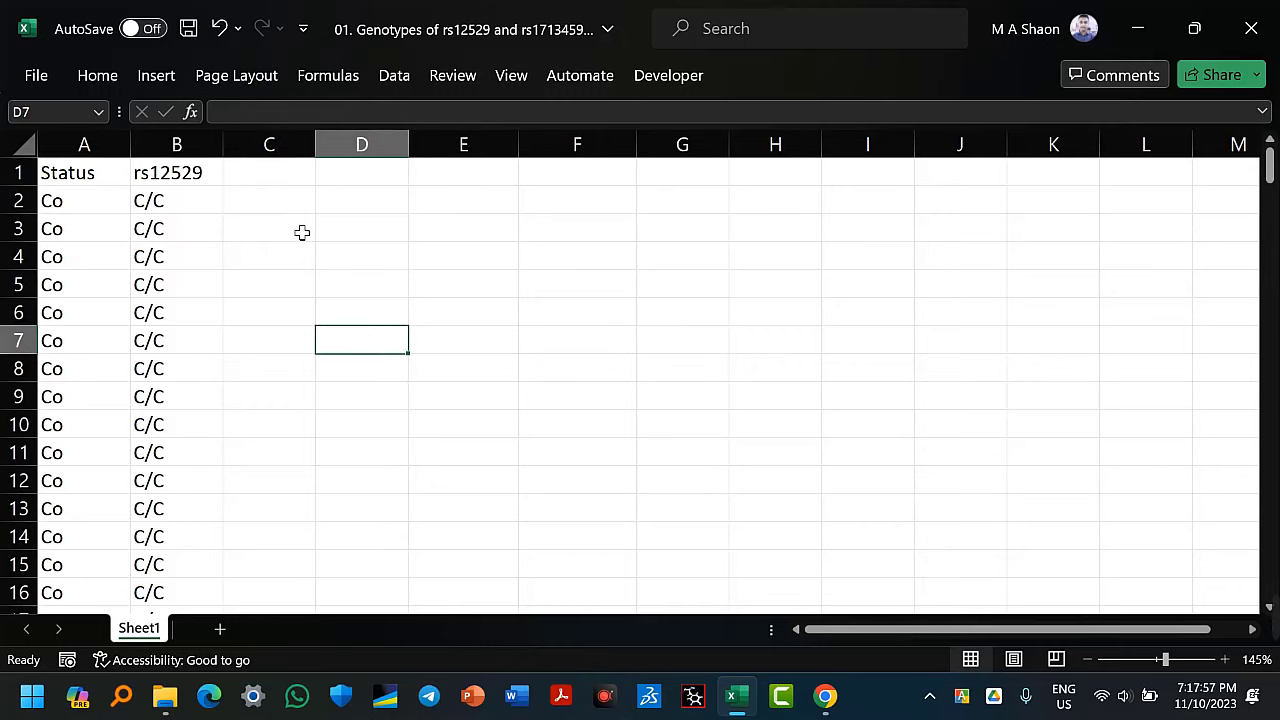
# Delete columns C through E to remove the stray entry beside the dataset
pyautogui.click(287, 172)
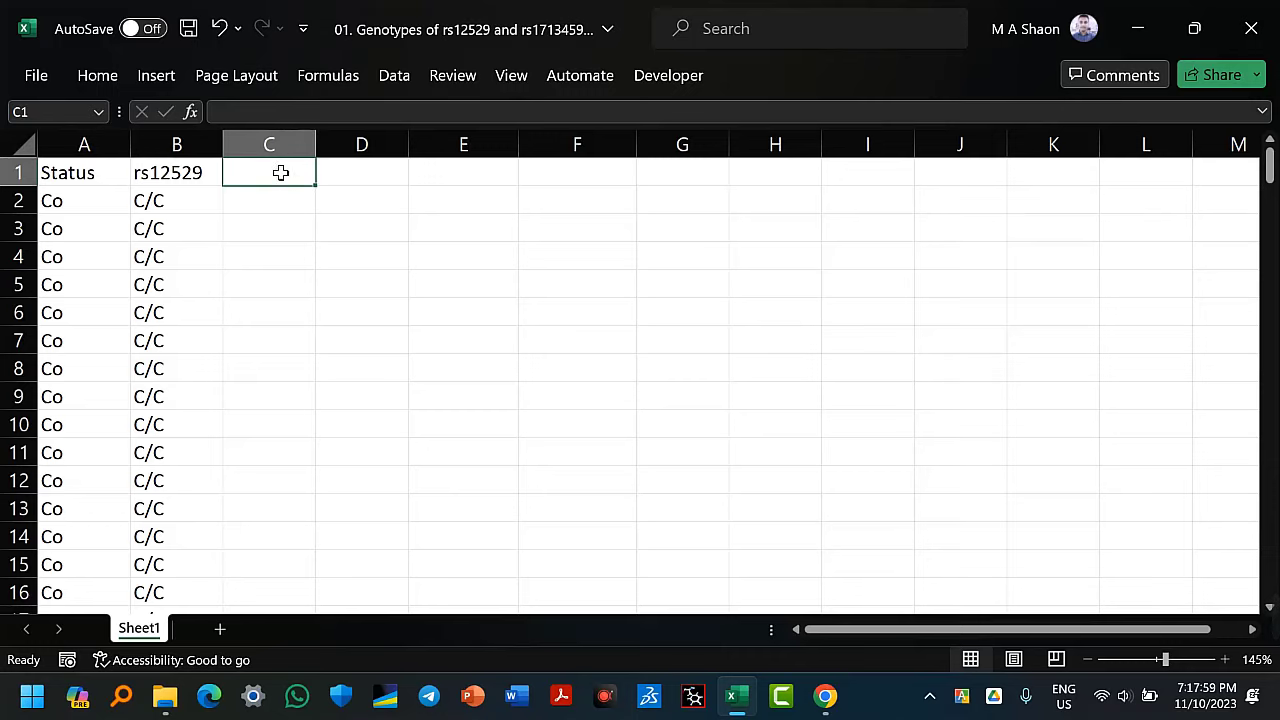
pyautogui.moveTo(283, 150); pyautogui.dragTo(441, 154)
pyautogui.rightClick(437, 155)
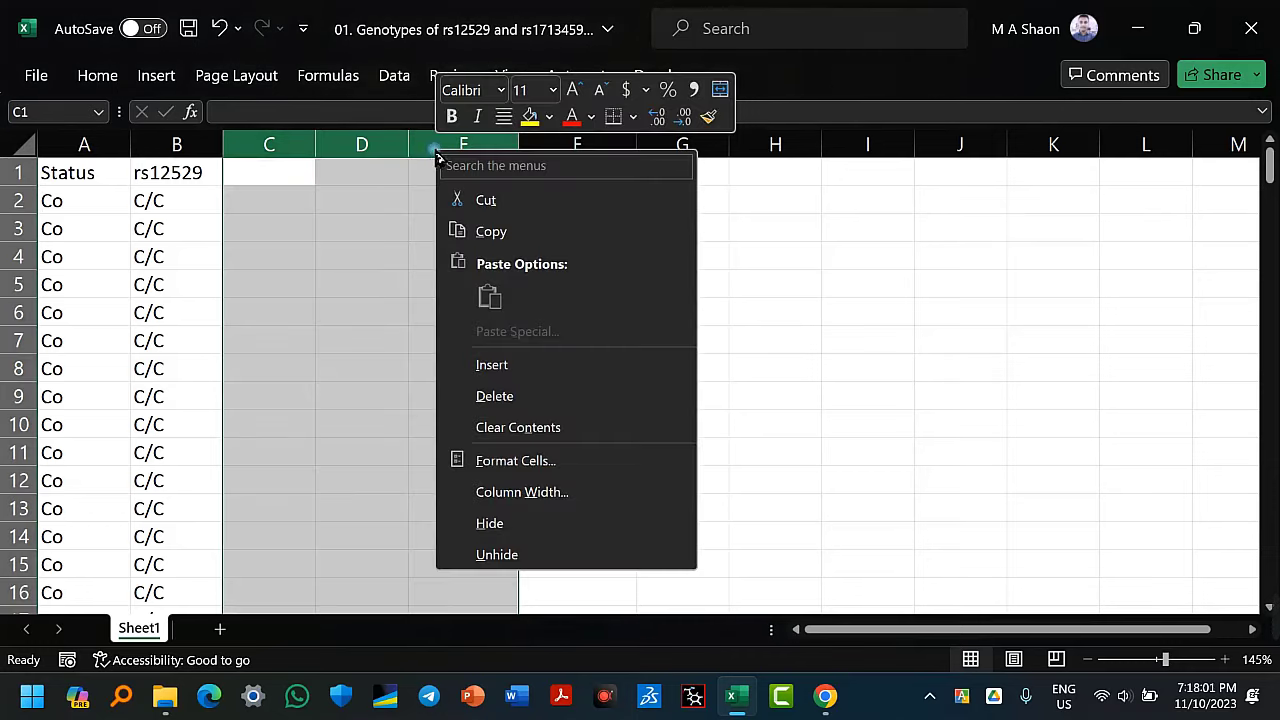
pyautogui.click(491, 365)
pyautogui.click(770, 395)
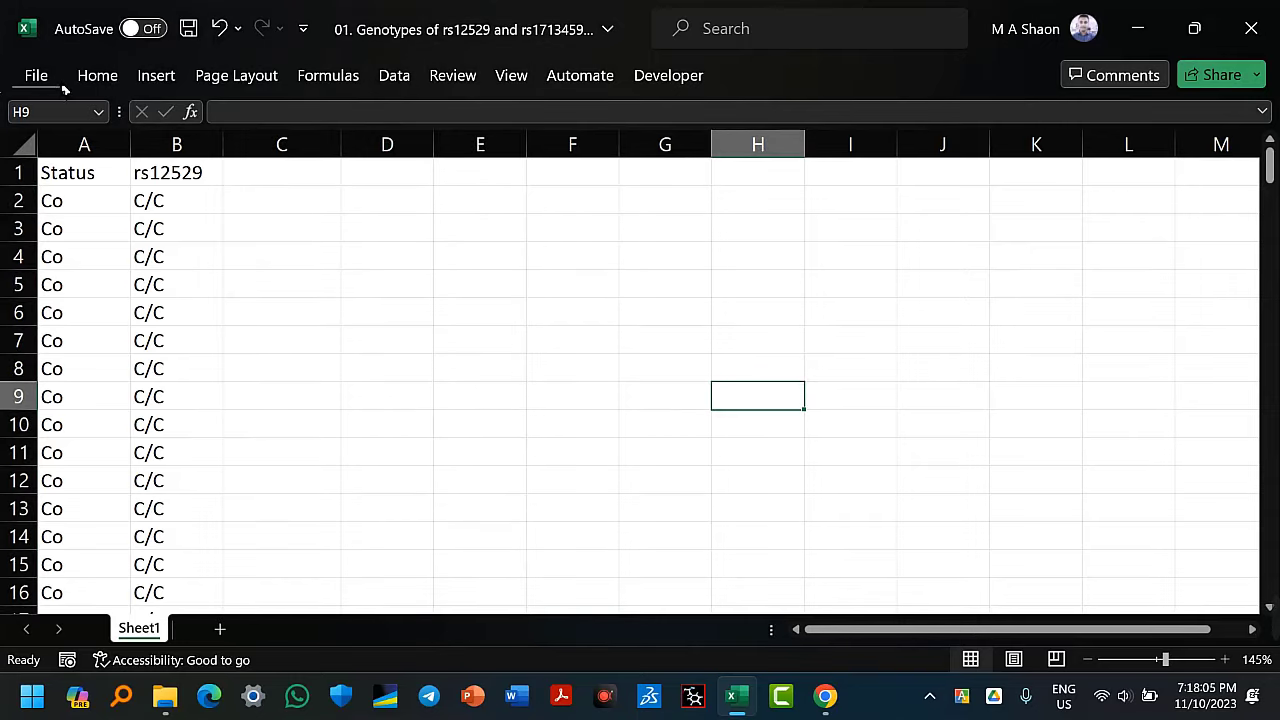
# Delete the empty rows below the dataset, from row 202 down
pyautogui.moveTo(304, 150); pyautogui.dragTo(1060, 218)
pyautogui.scroll(-20, 440, 310)
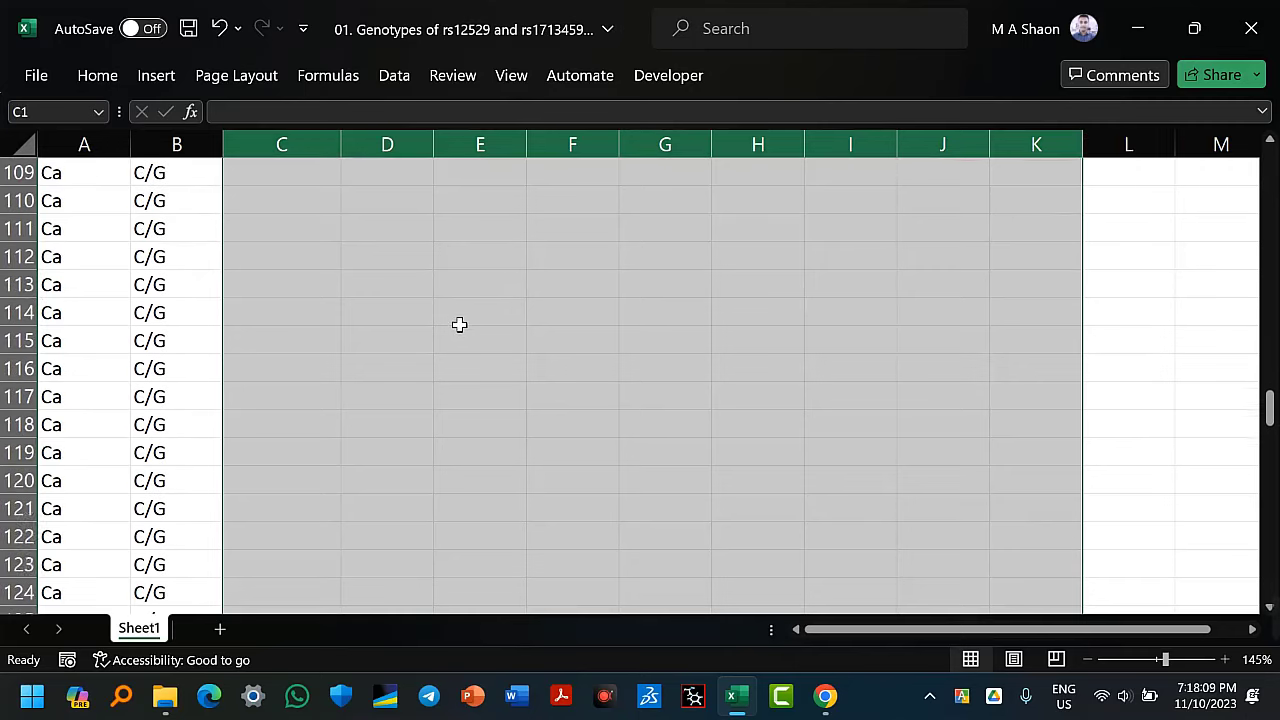
pyautogui.scroll(-20, 465, 325)
pyautogui.scroll(4, 451, 329)
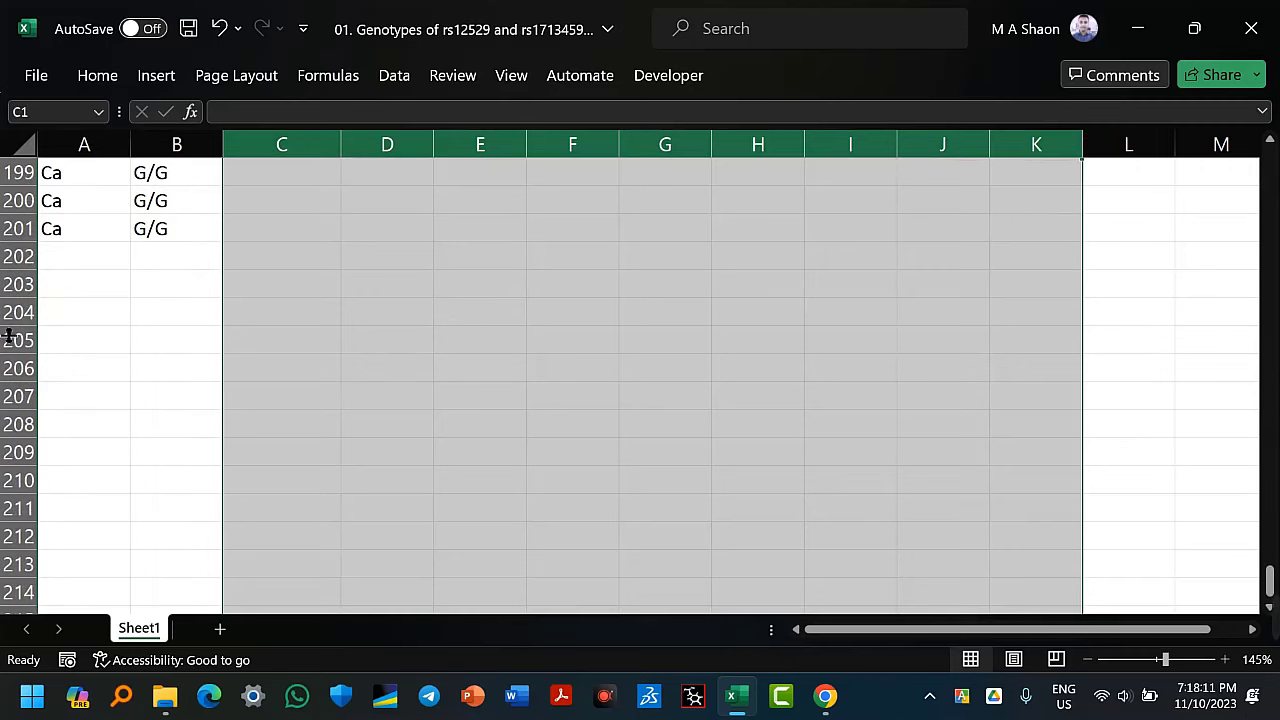
pyautogui.moveTo(18, 265); pyautogui.dragTo(12, 607)
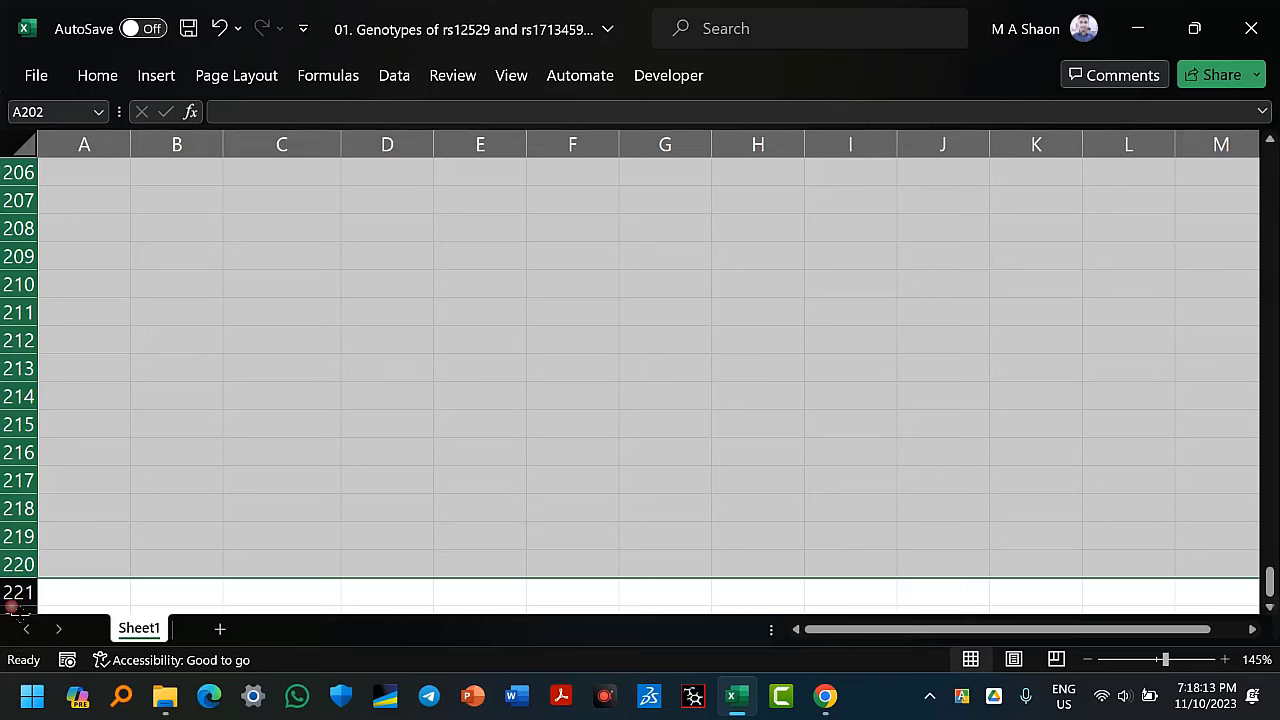
pyautogui.rightClick(37, 405)
pyautogui.click(108, 489)
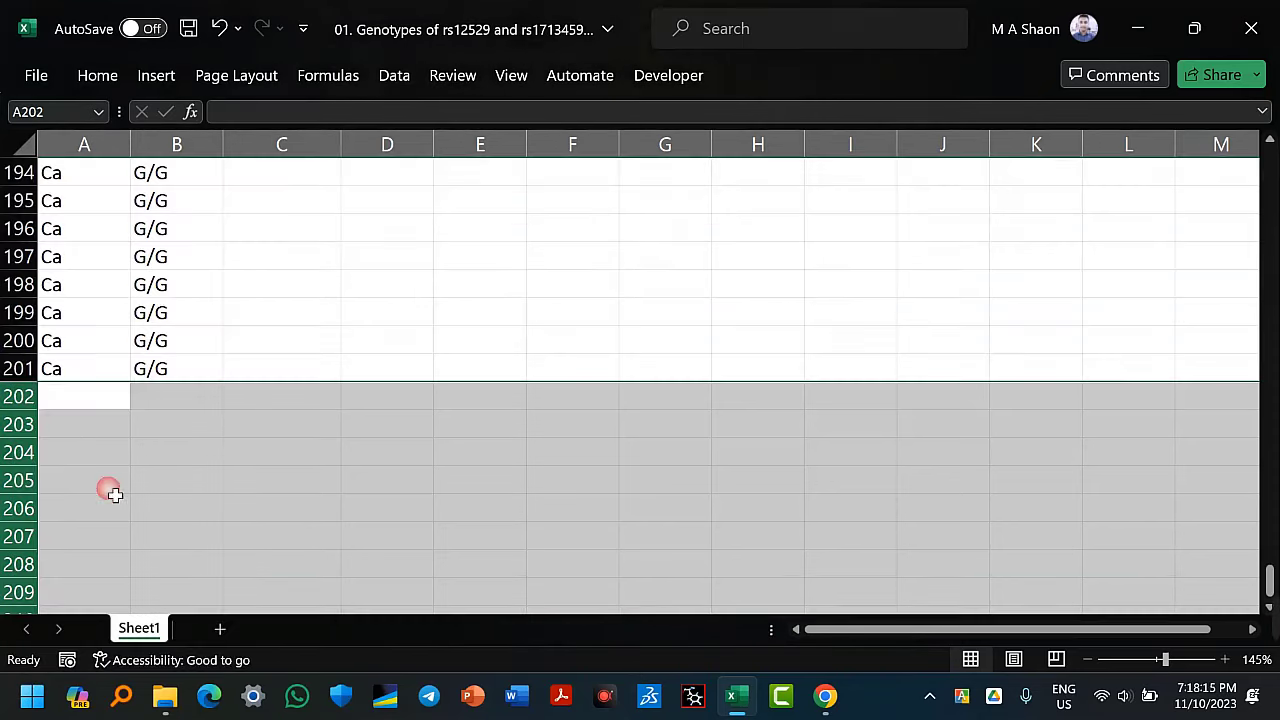
pyautogui.click(230, 449)
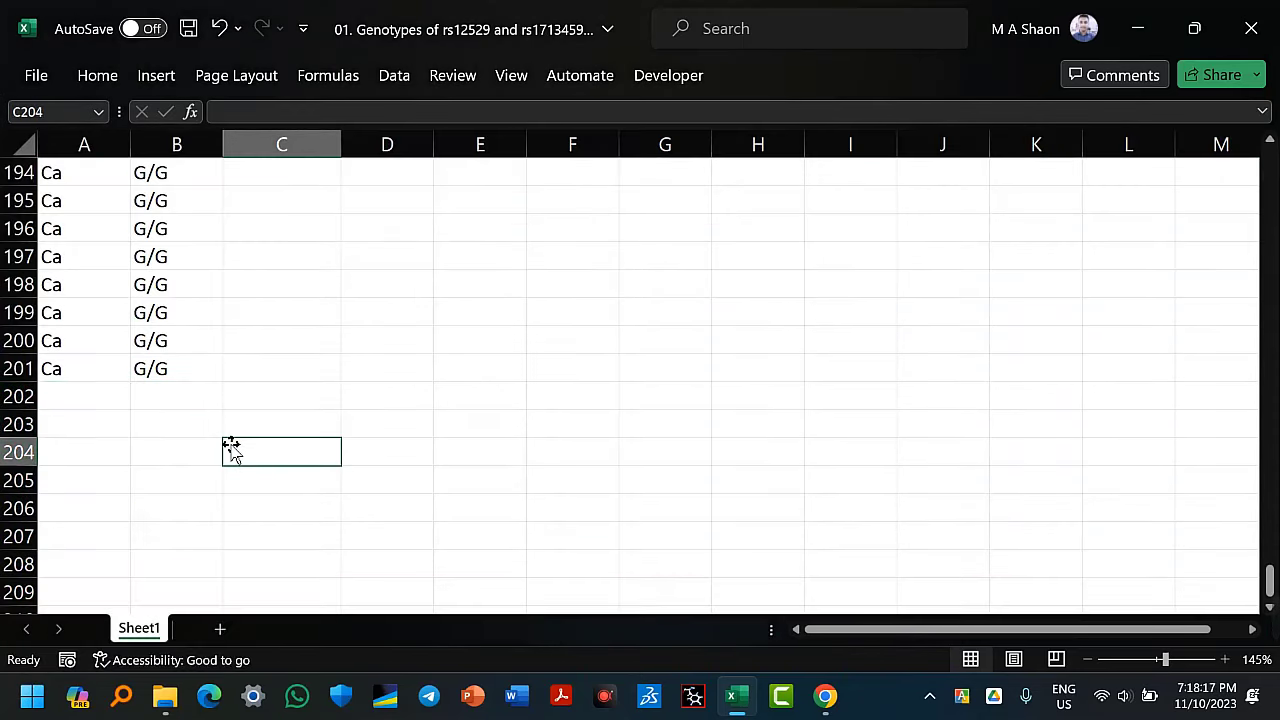
# Save the dataset as Text (Tab delimited) under "01. Genotypes of rs12529 and rs17134592 .txt" in the SNPStats folder and dismiss the data loss notice
pyautogui.scroll(20, 206, 431)
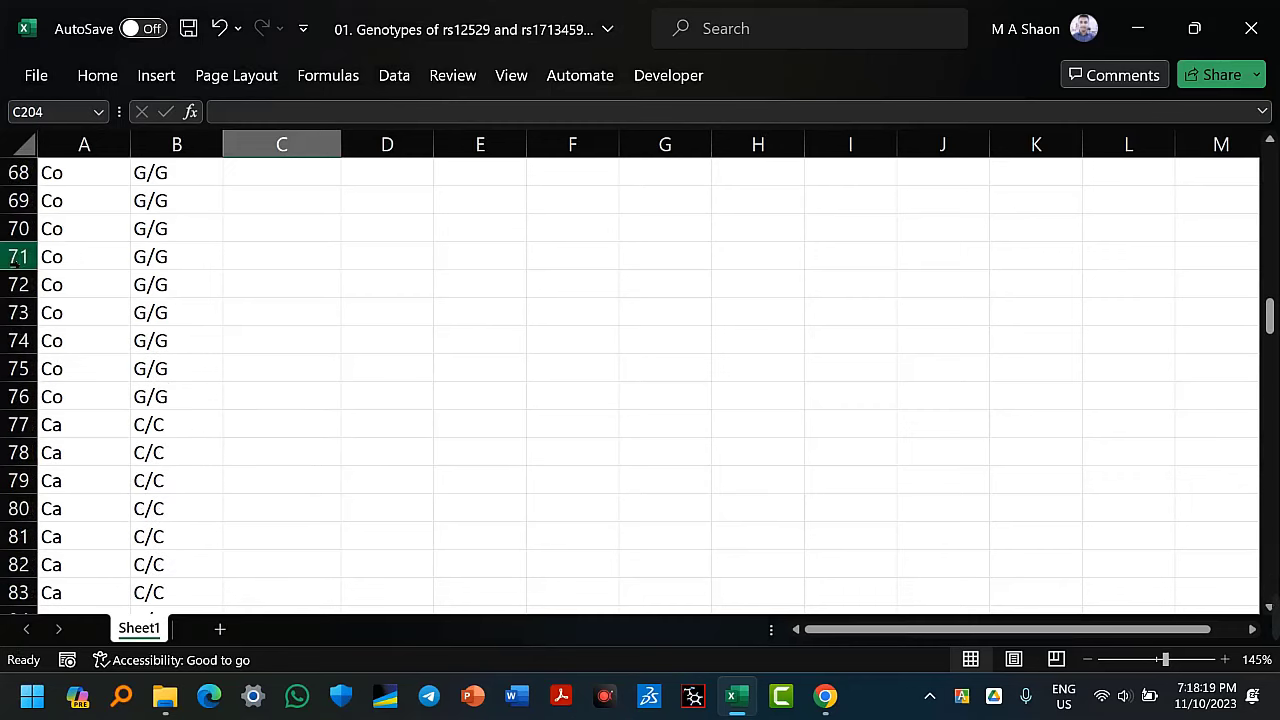
pyautogui.click(38, 80)
pyautogui.click(110, 412)
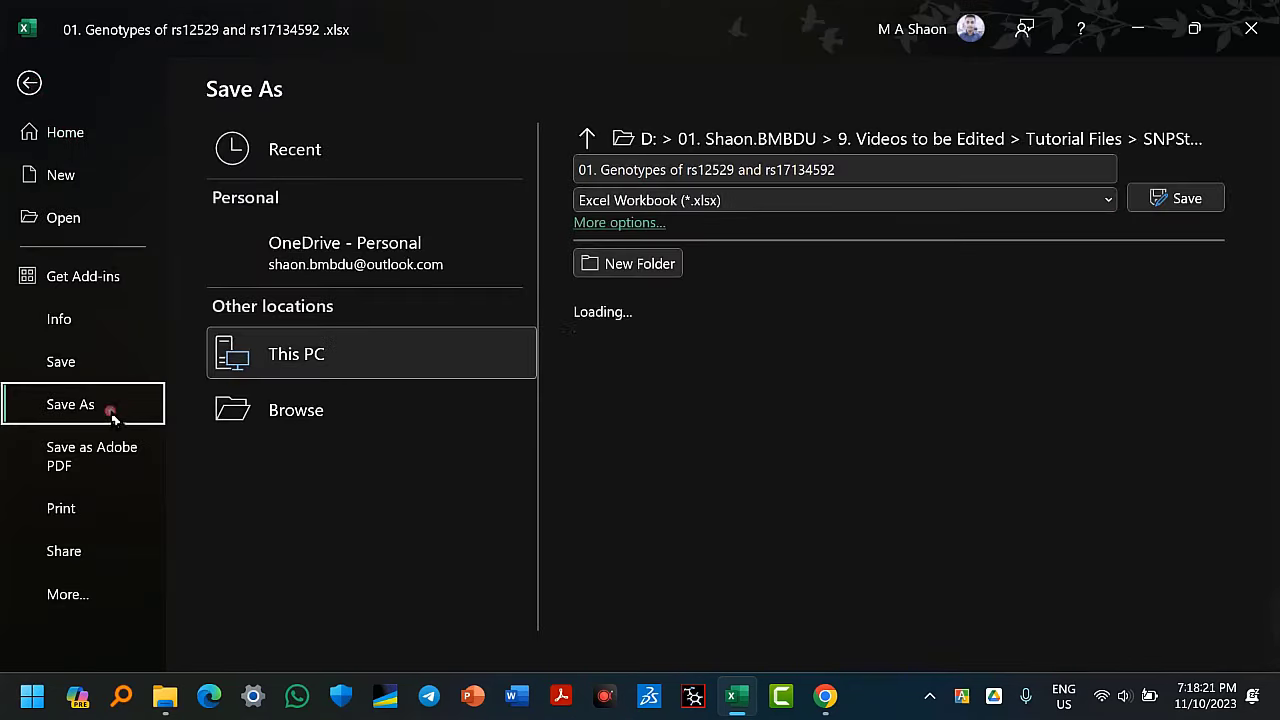
pyautogui.doubleClick(337, 354)
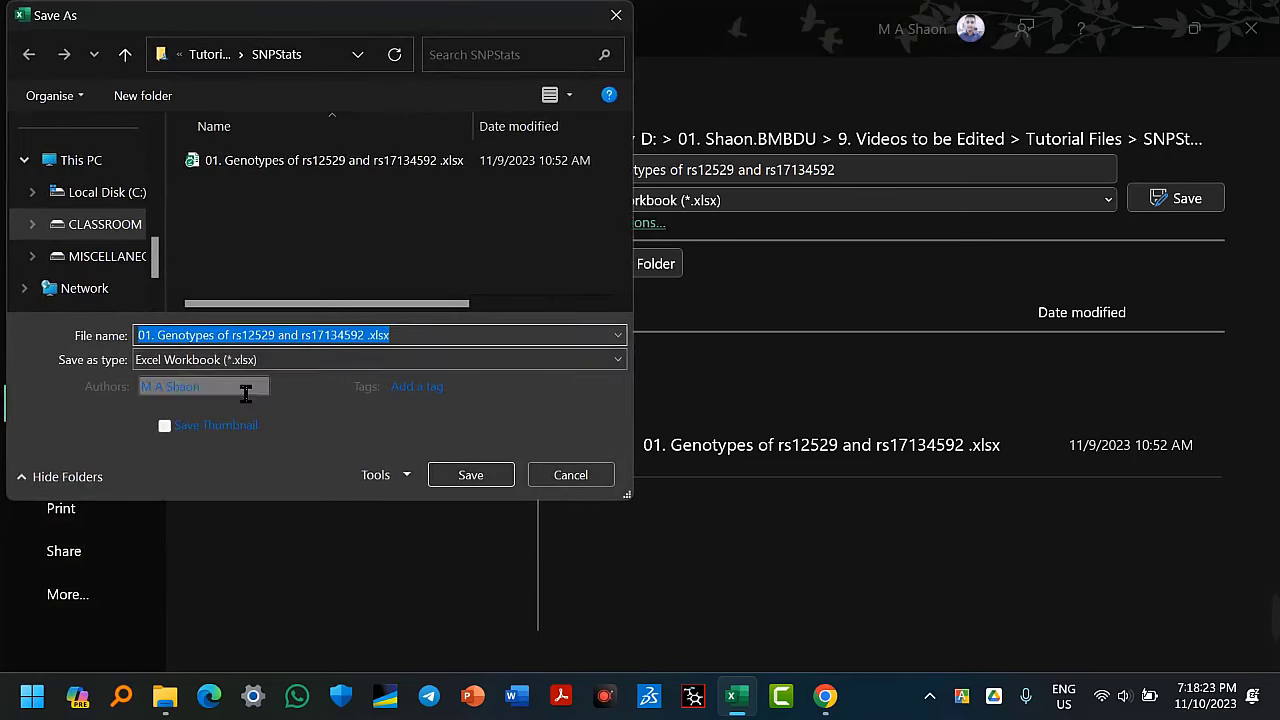
pyautogui.click(226, 368)
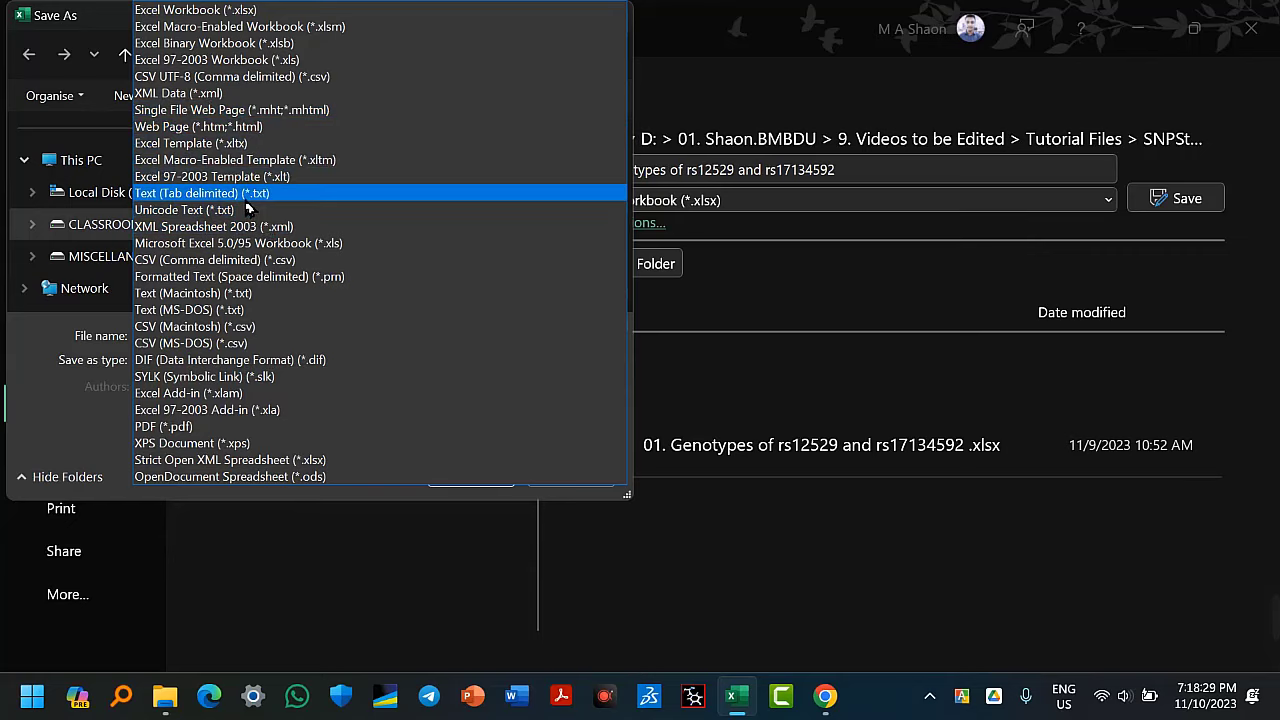
pyautogui.click(246, 196)
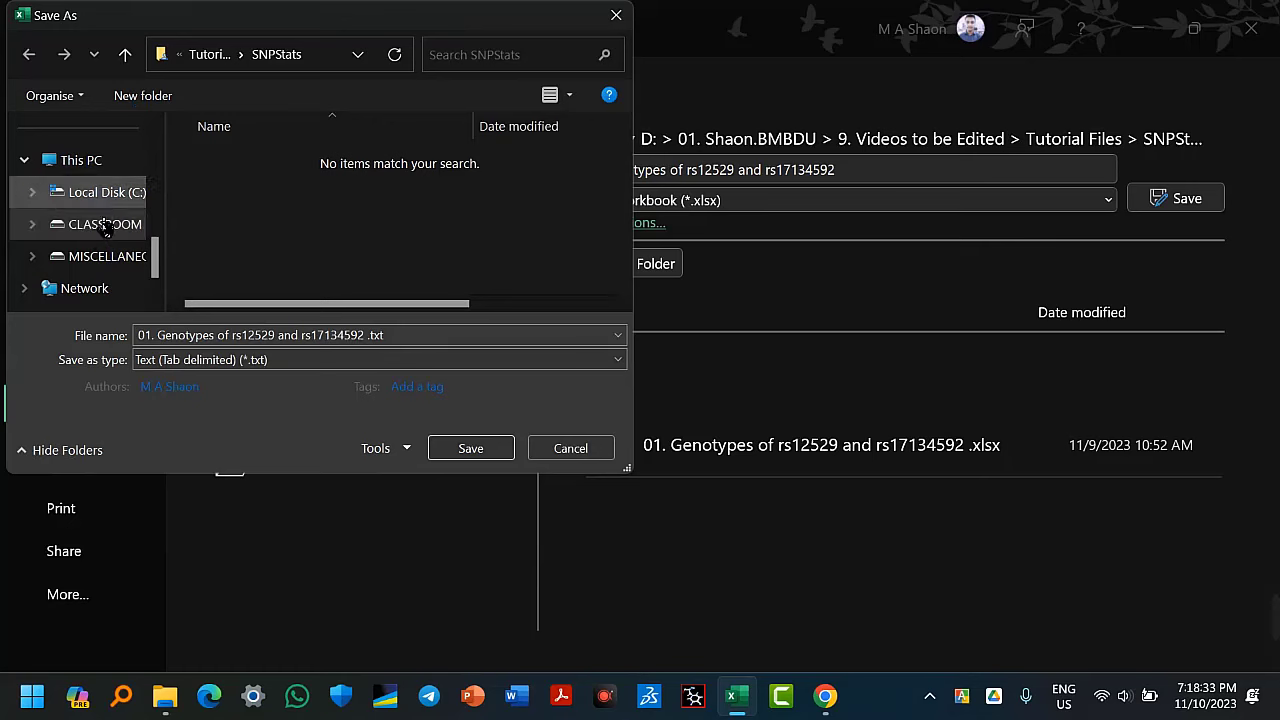
pyautogui.click(486, 450)
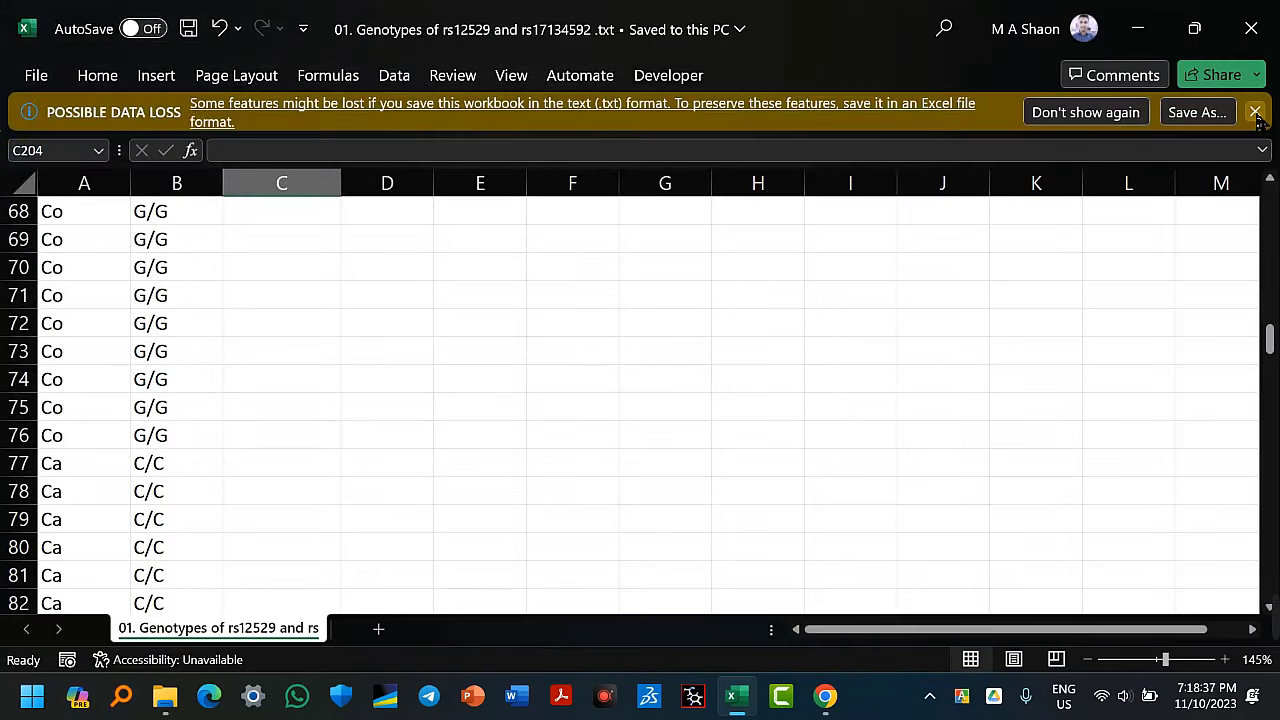
pyautogui.click(1255, 112)
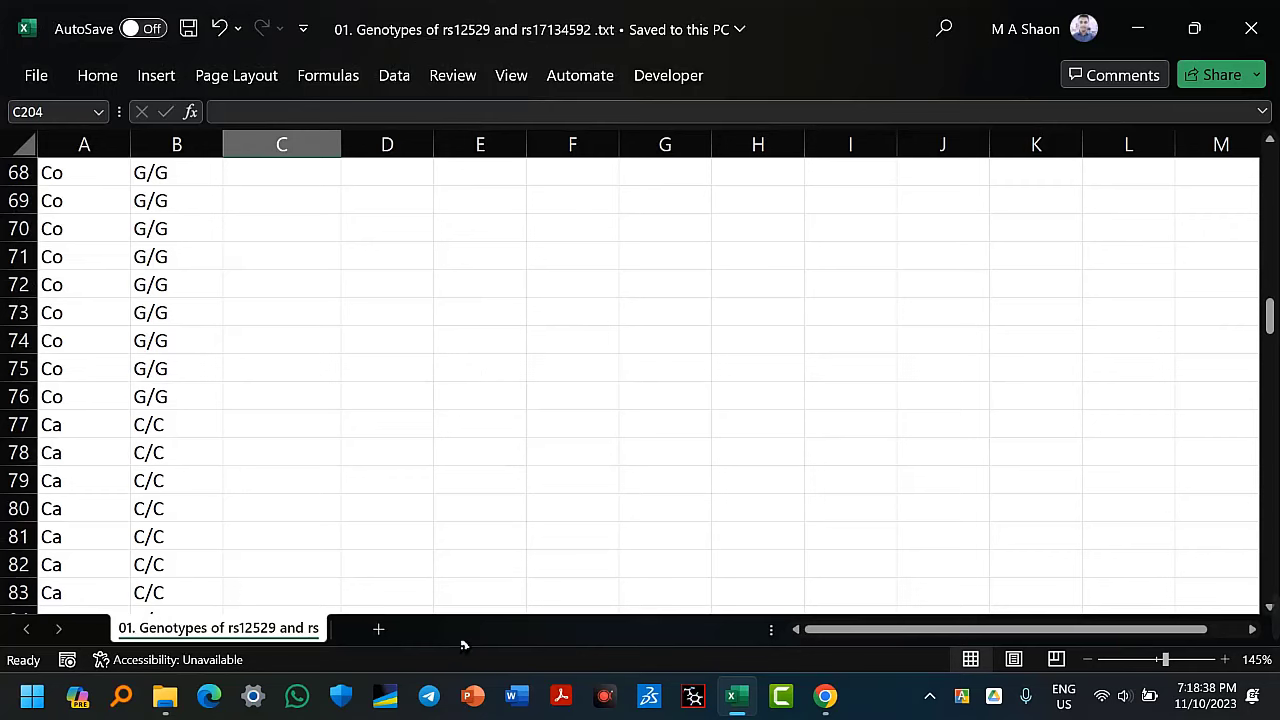
# Switch to SNPStats in Chrome and choose "01. Genotypes of rs12529 and rs17134592 .txt" from the SNPStats folder as the upload file
pyautogui.click(165, 696)
pyautogui.click(822, 700)
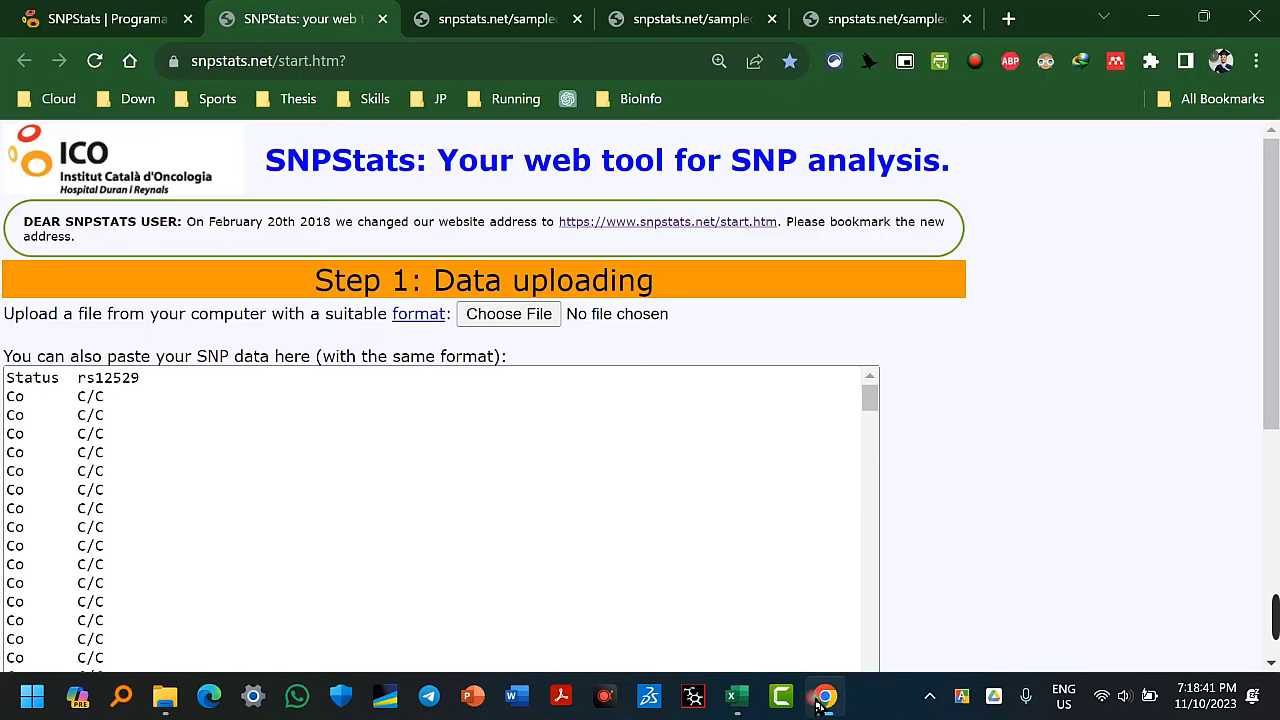
pyautogui.click(512, 320)
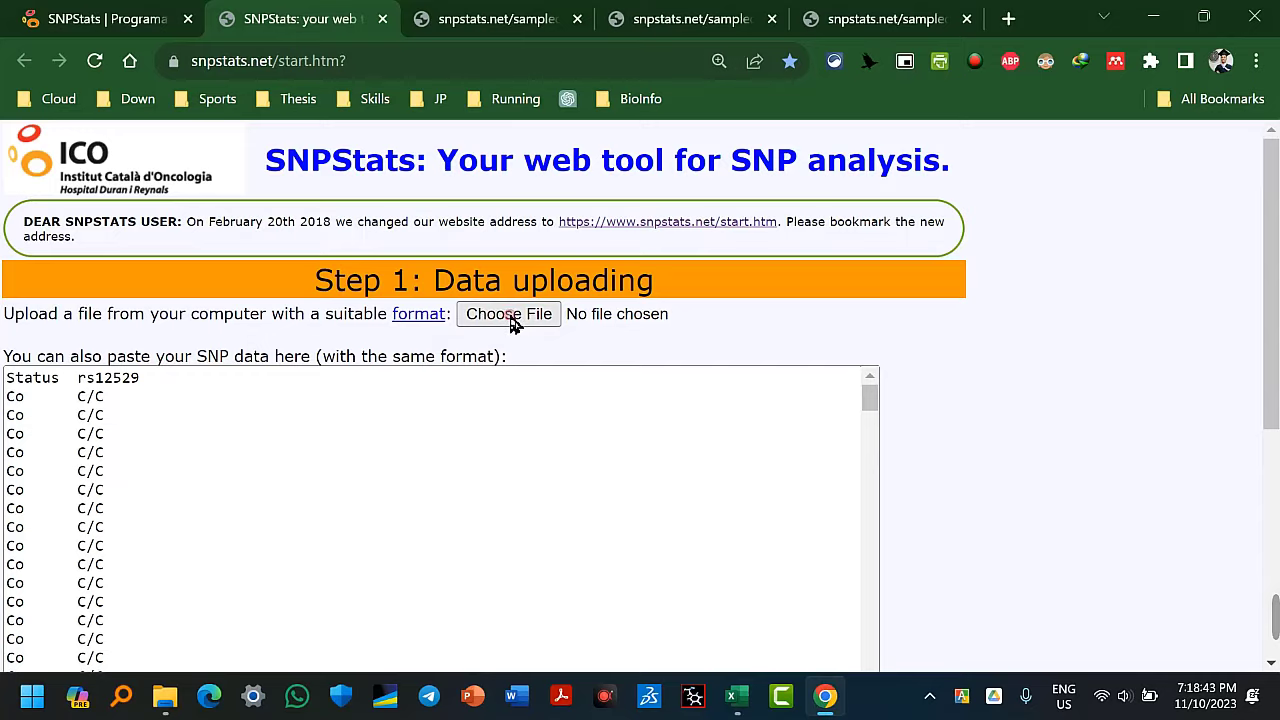
pyautogui.click(95, 448)
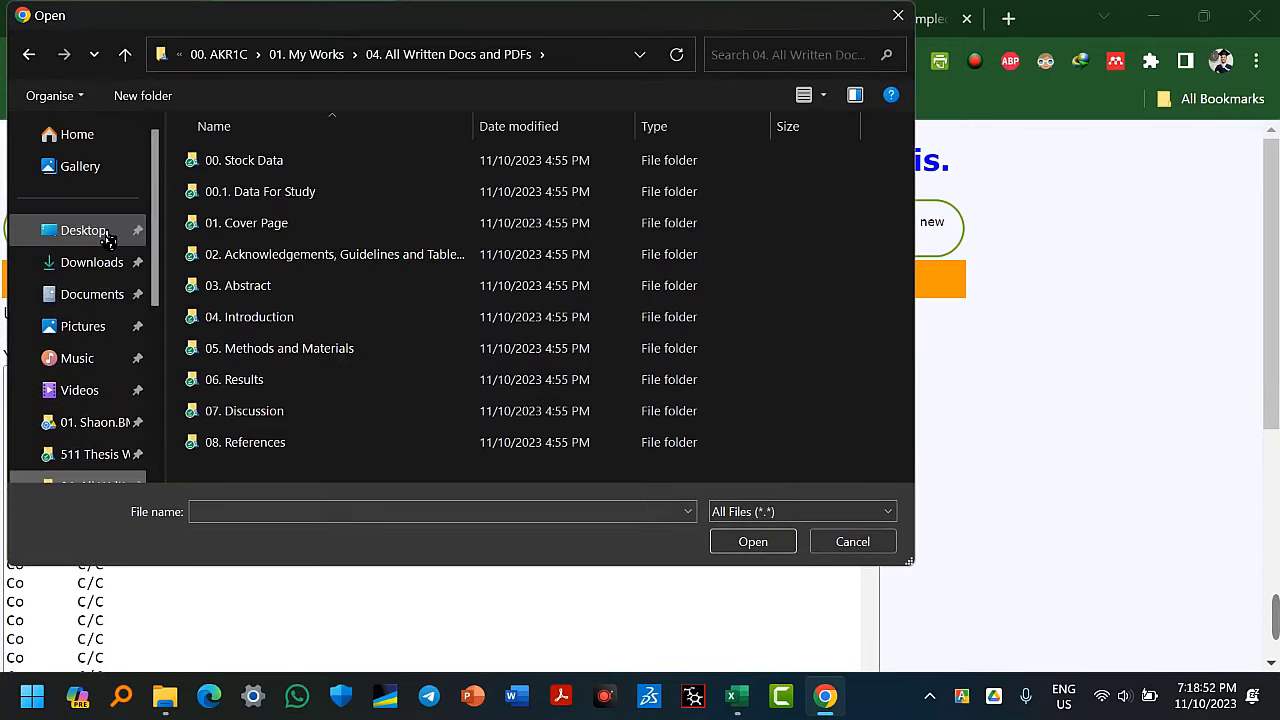
pyautogui.click(86, 229)
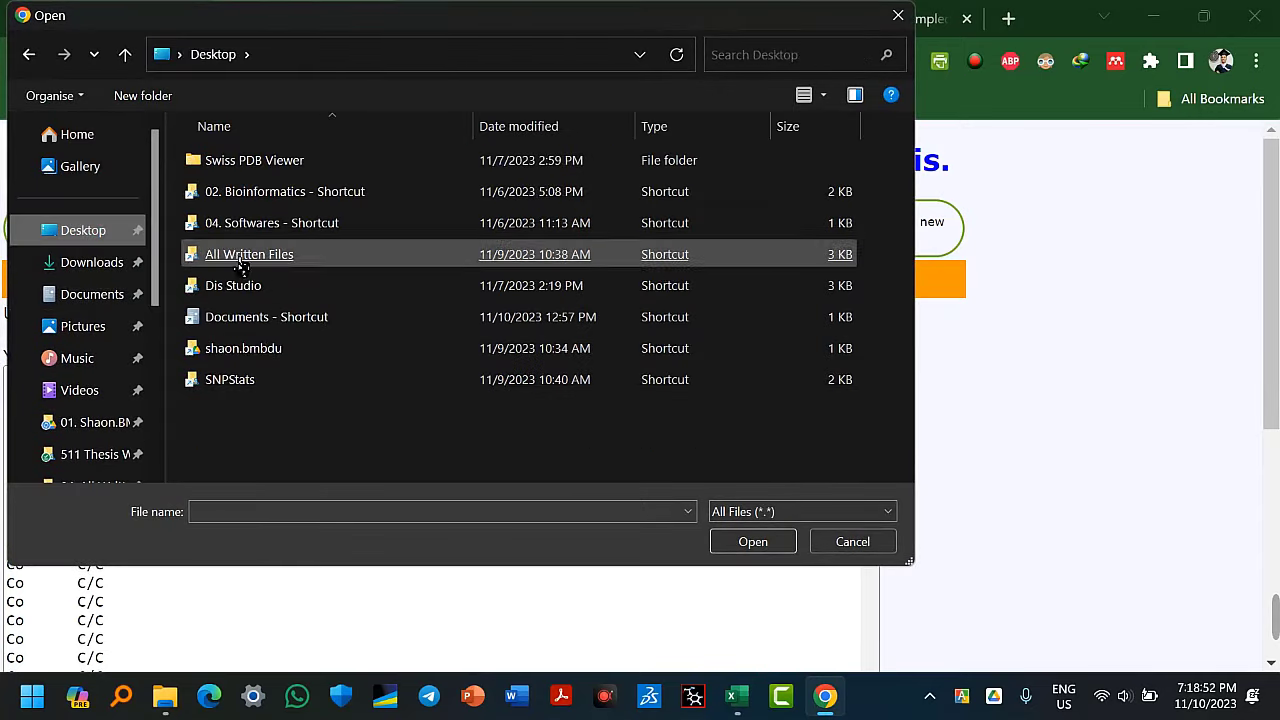
pyautogui.doubleClick(226, 388)
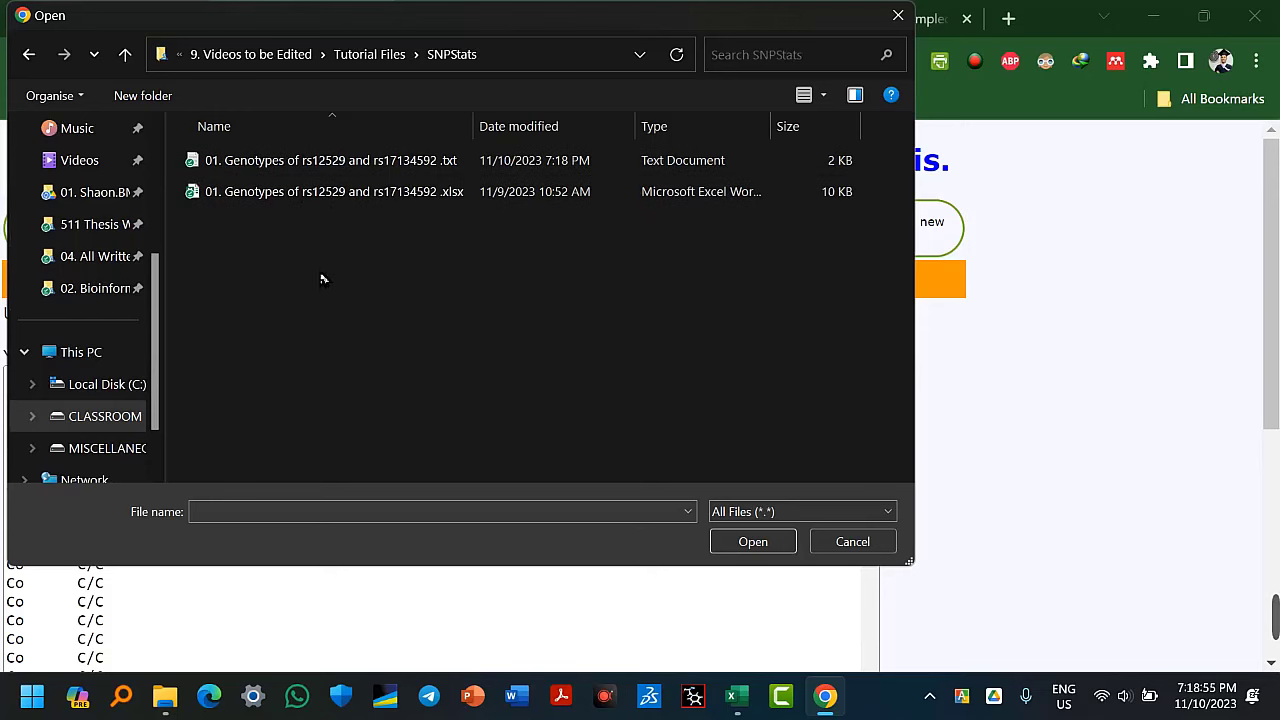
pyautogui.doubleClick(450, 165)
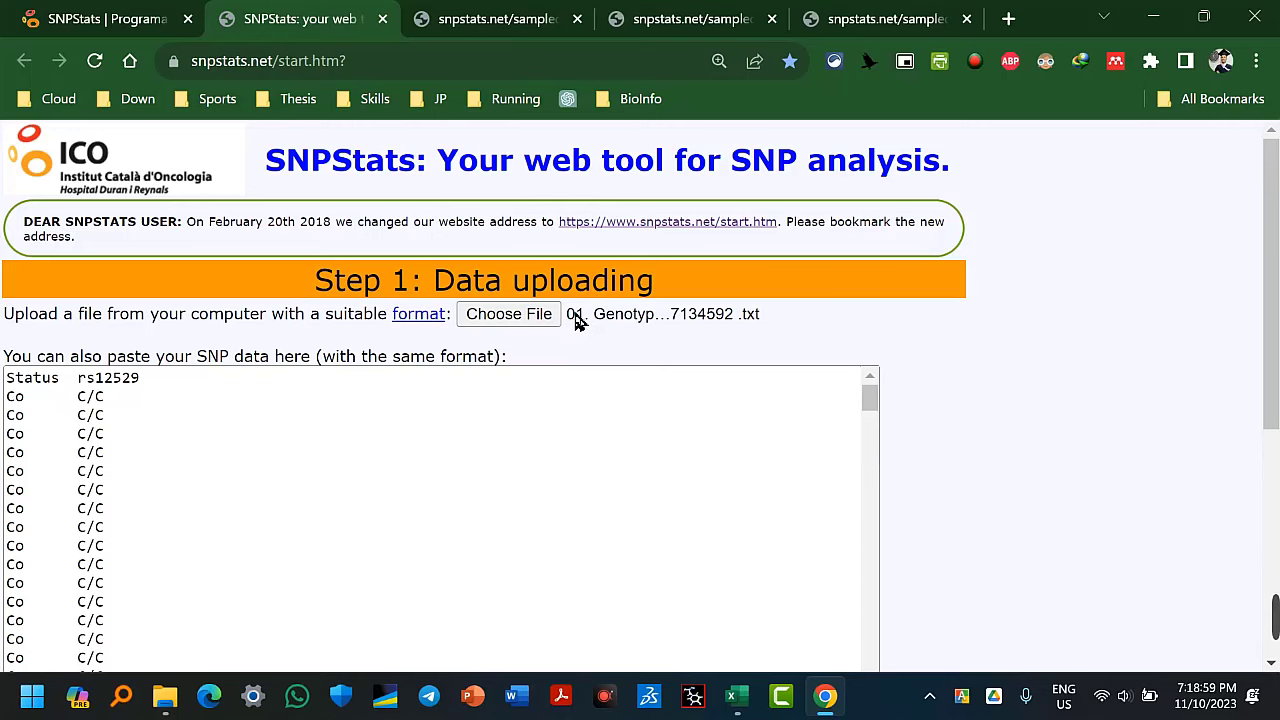
# Clear the upload file selection and choose the same genotype text file again
pyautogui.click(760, 321)
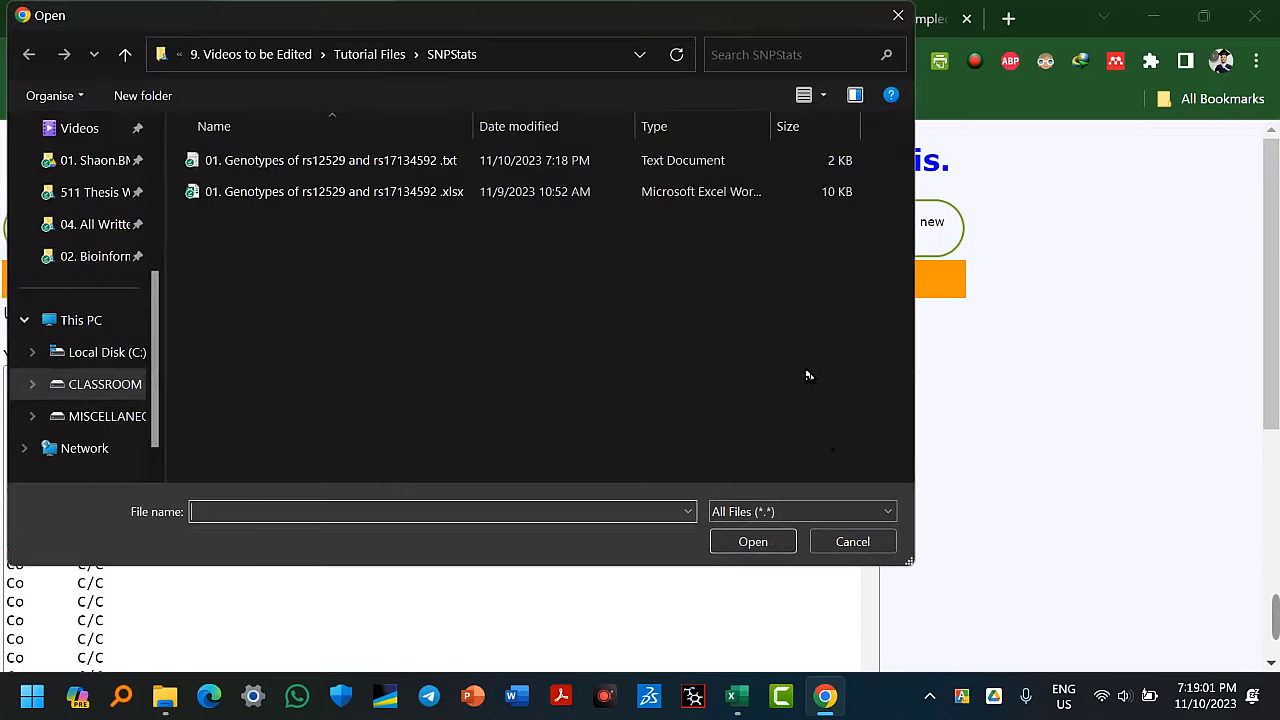
pyautogui.click(848, 542)
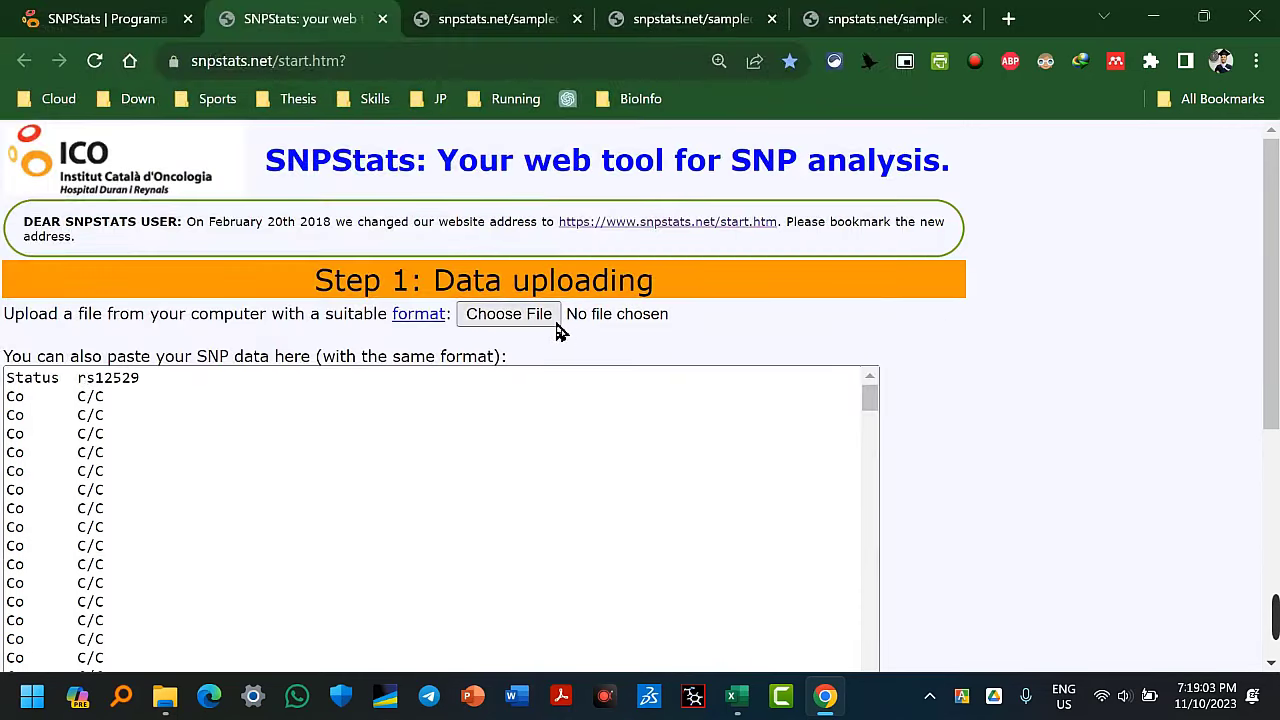
pyautogui.click(557, 330)
pyautogui.doubleClick(328, 170)
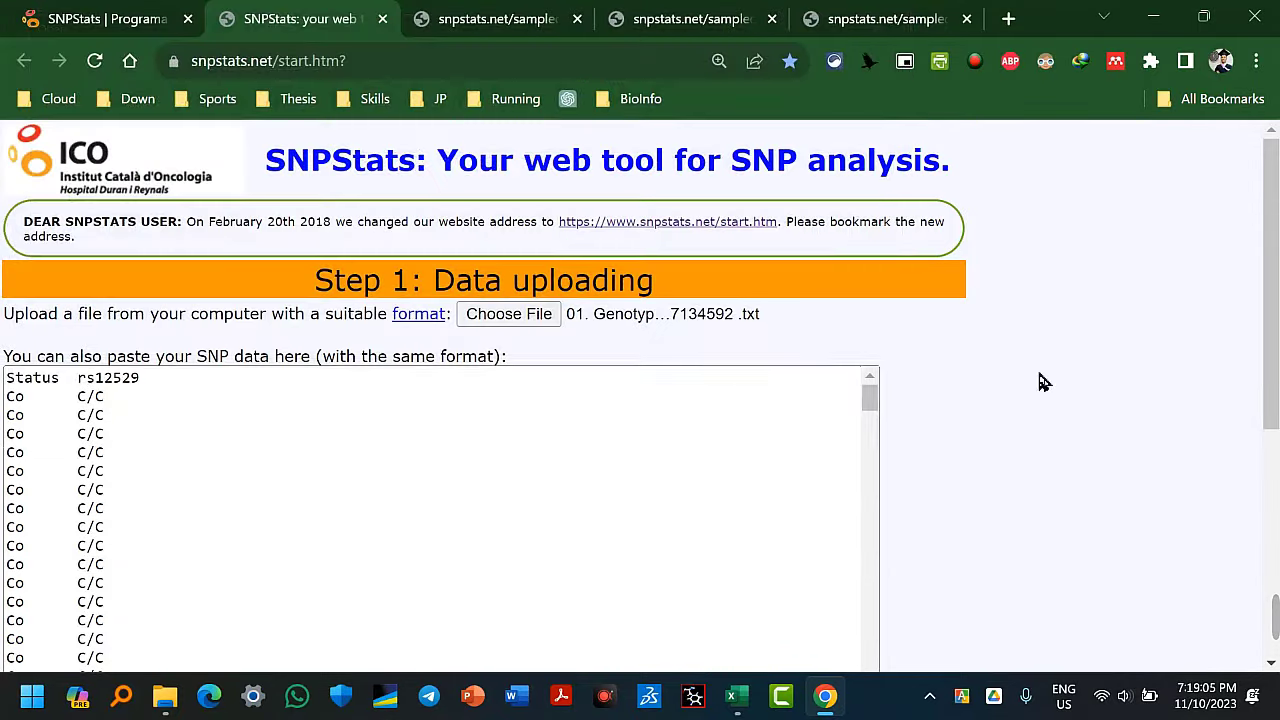
pyautogui.scroll(-5, 1108, 448)
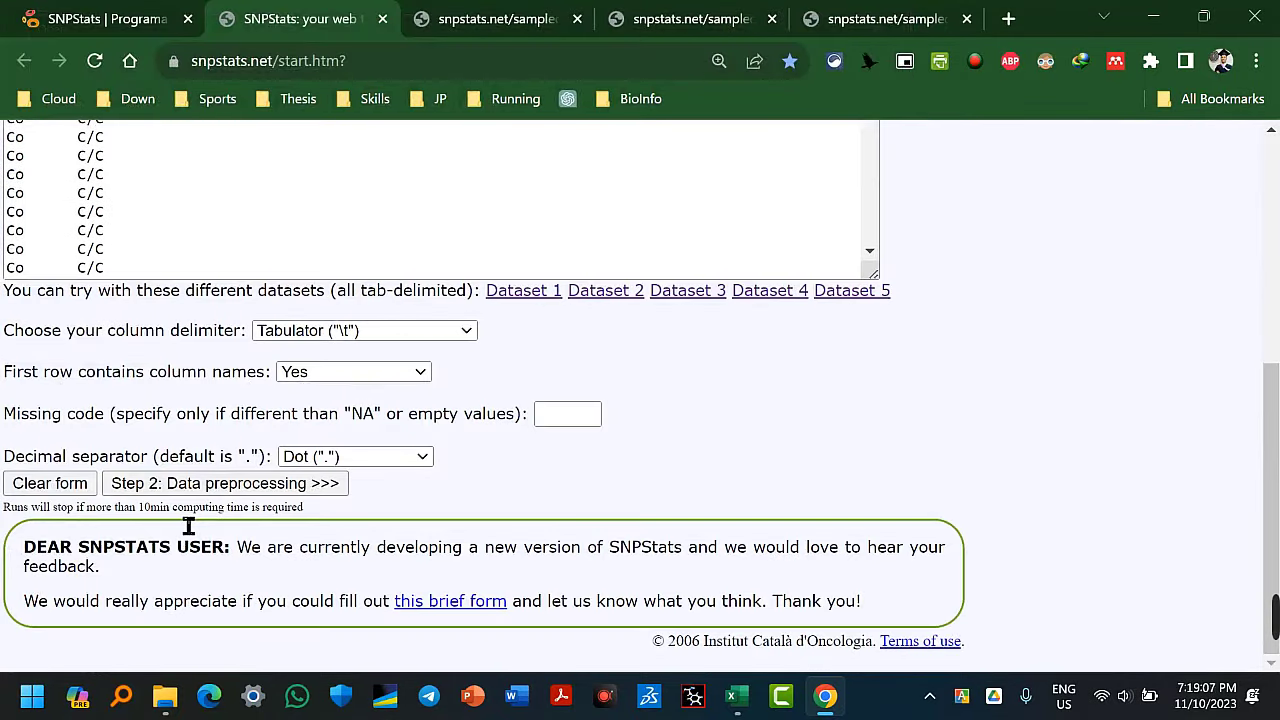